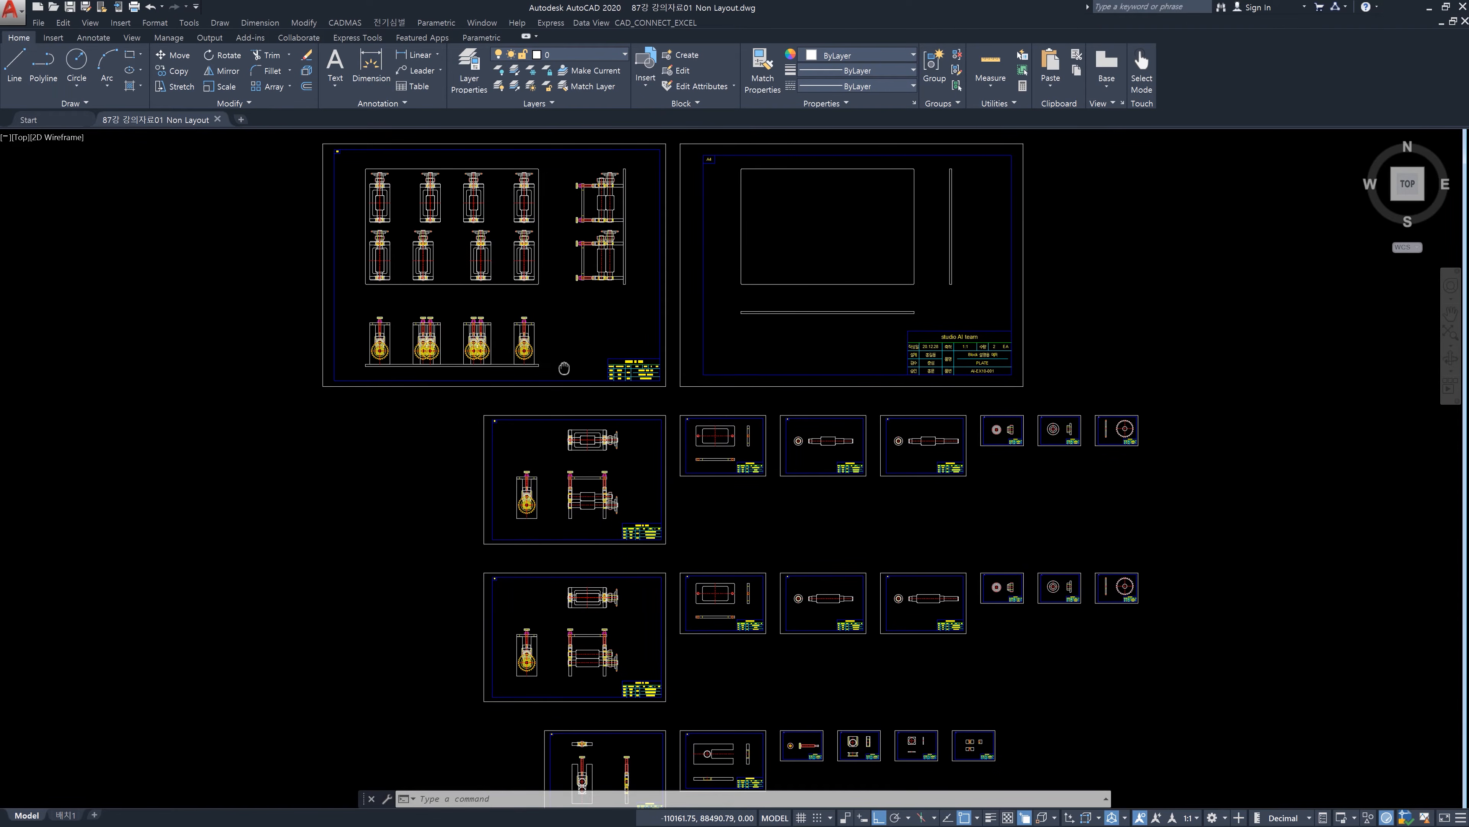
Delete the three plate views from the plate sheet belonging to the lower roller unit (AI-EX12-001)
middle_drag(609, 370, 691, 318)
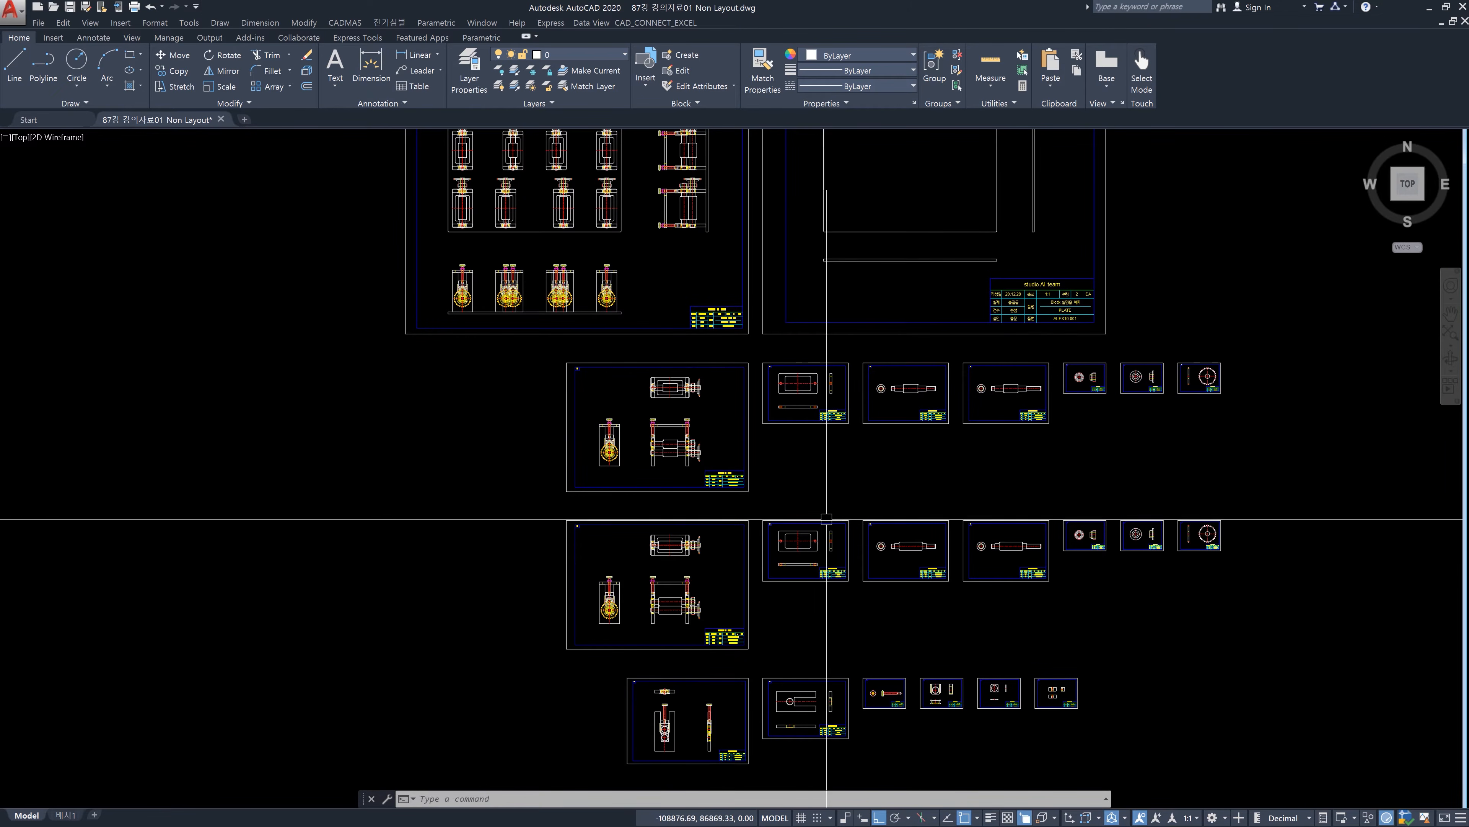
scroll(827, 515, up, 4)
scroll(827, 512, down, 2)
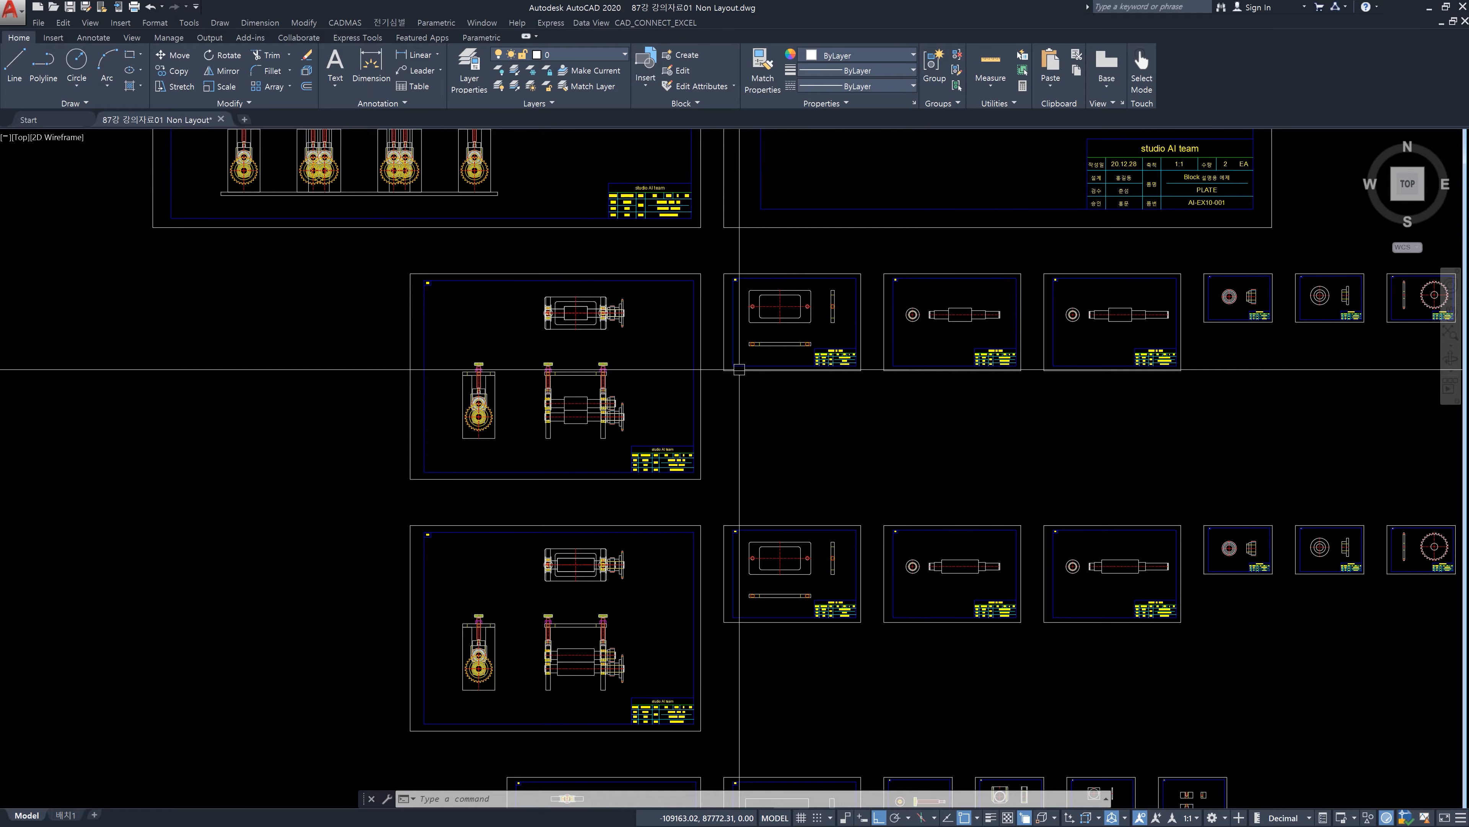
click(779, 611)
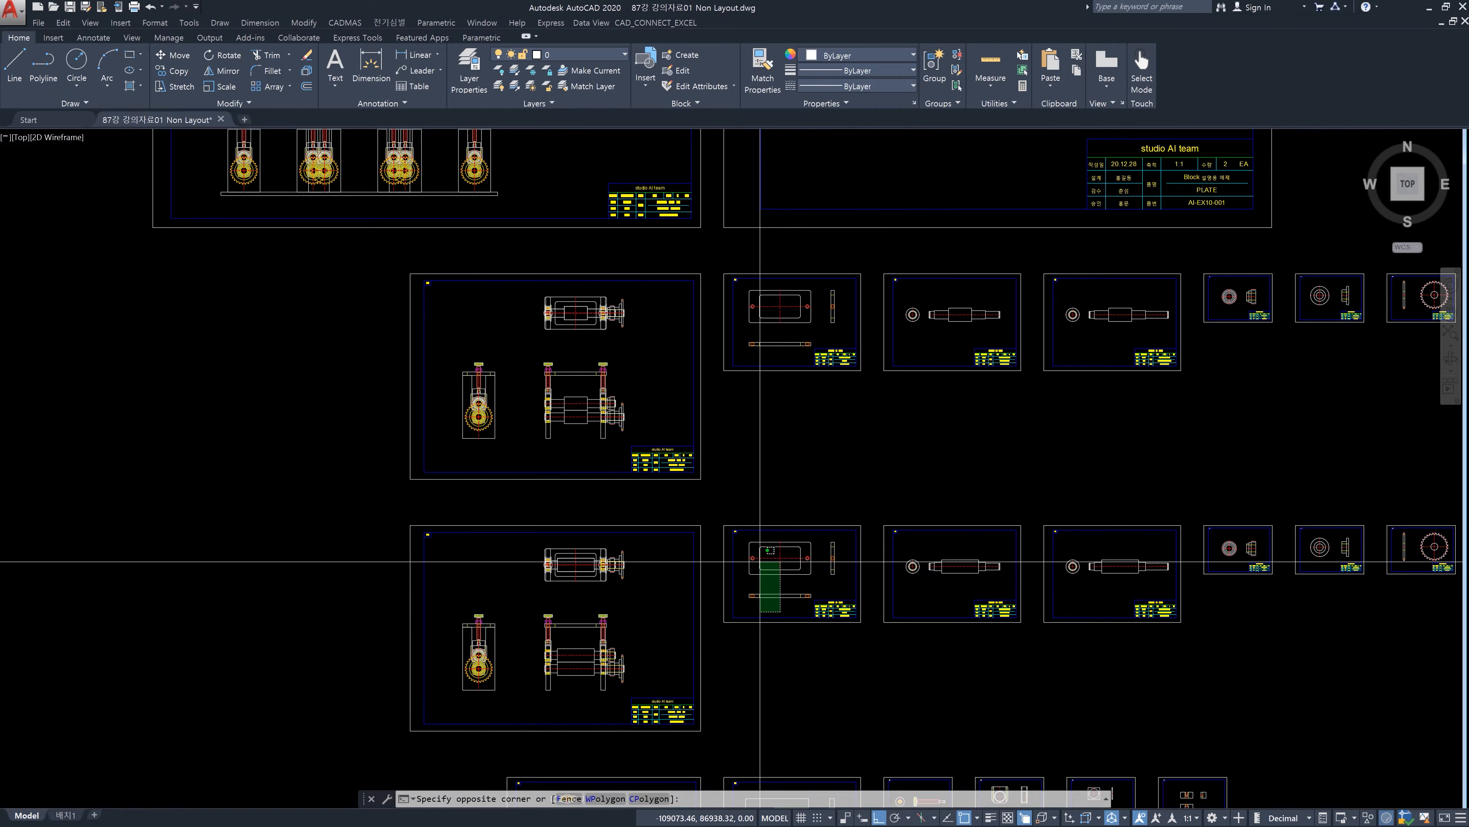
click(752, 572)
click(831, 565)
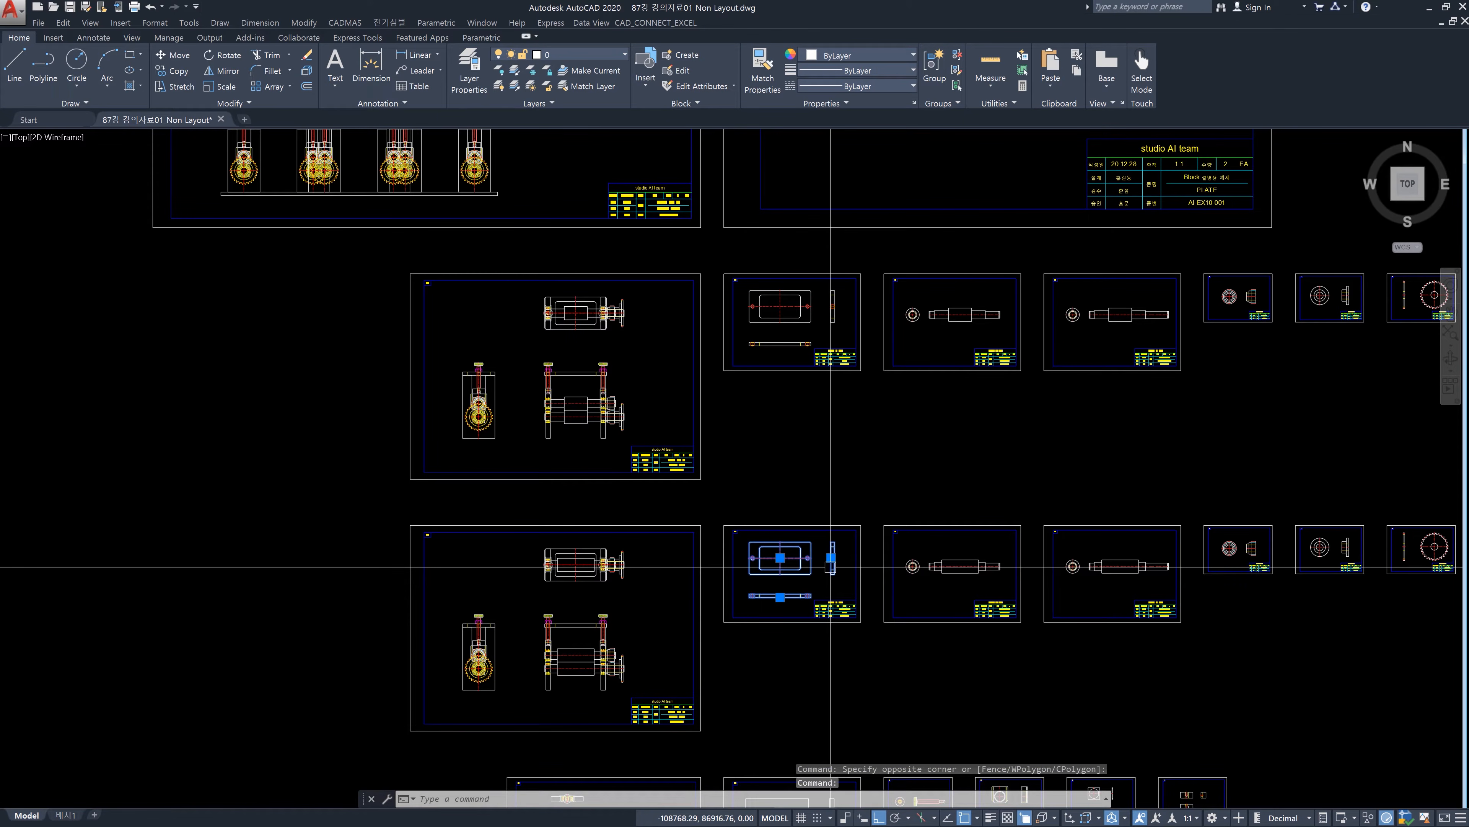
key(Delete)
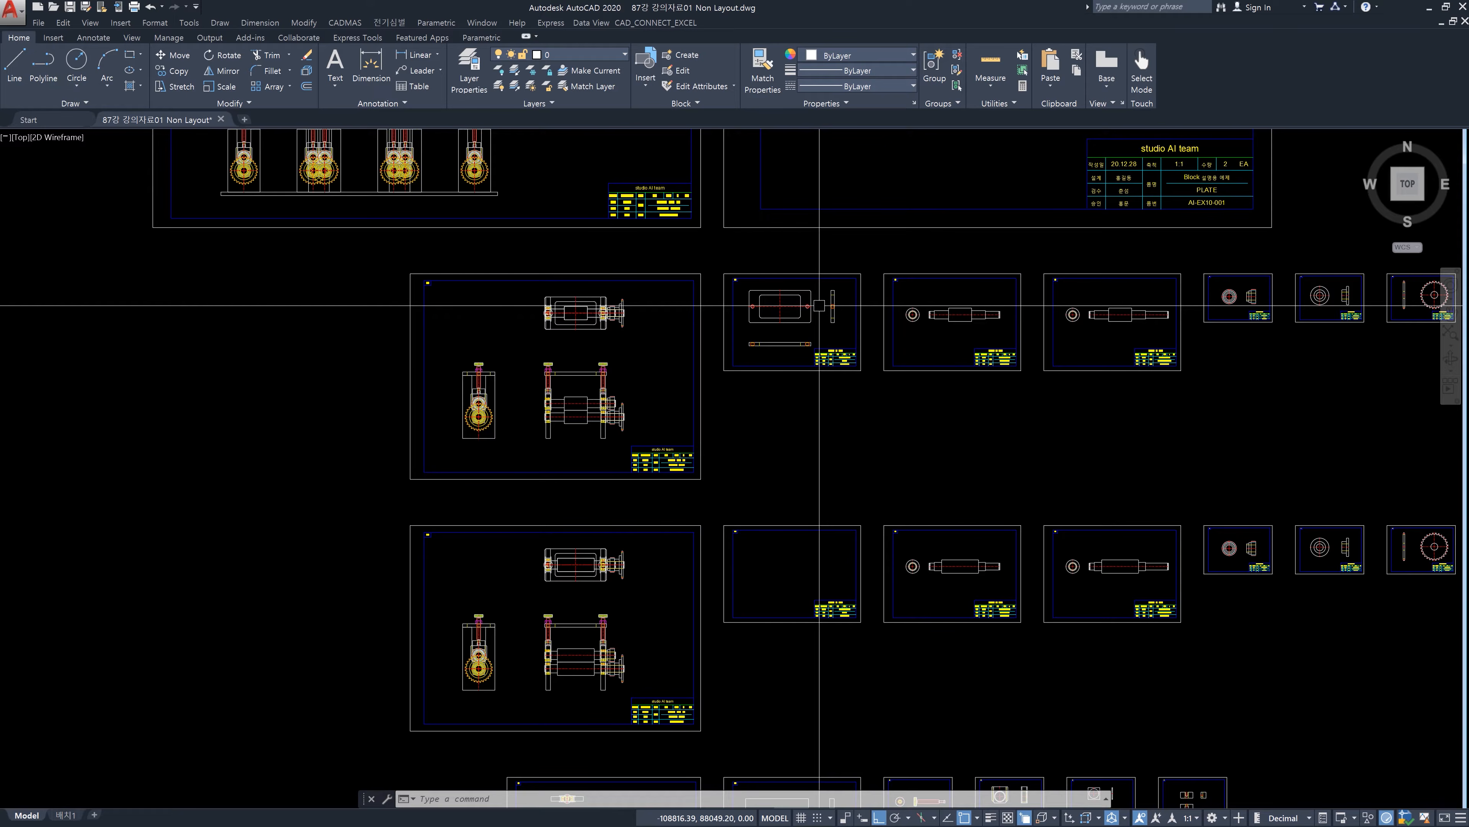
scroll(760, 368, up, 4)
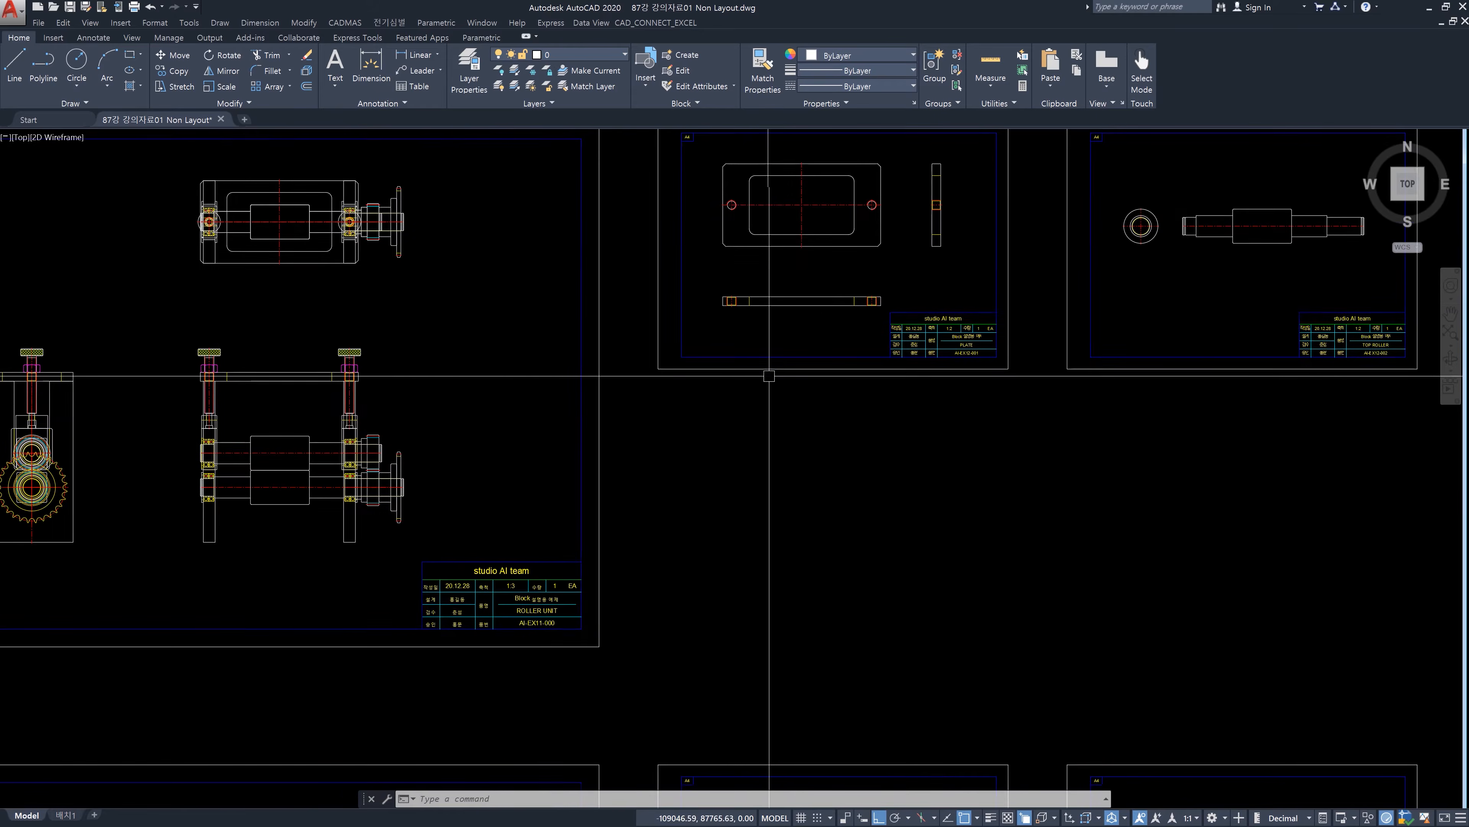
click(794, 393)
scroll(794, 395, down, 3)
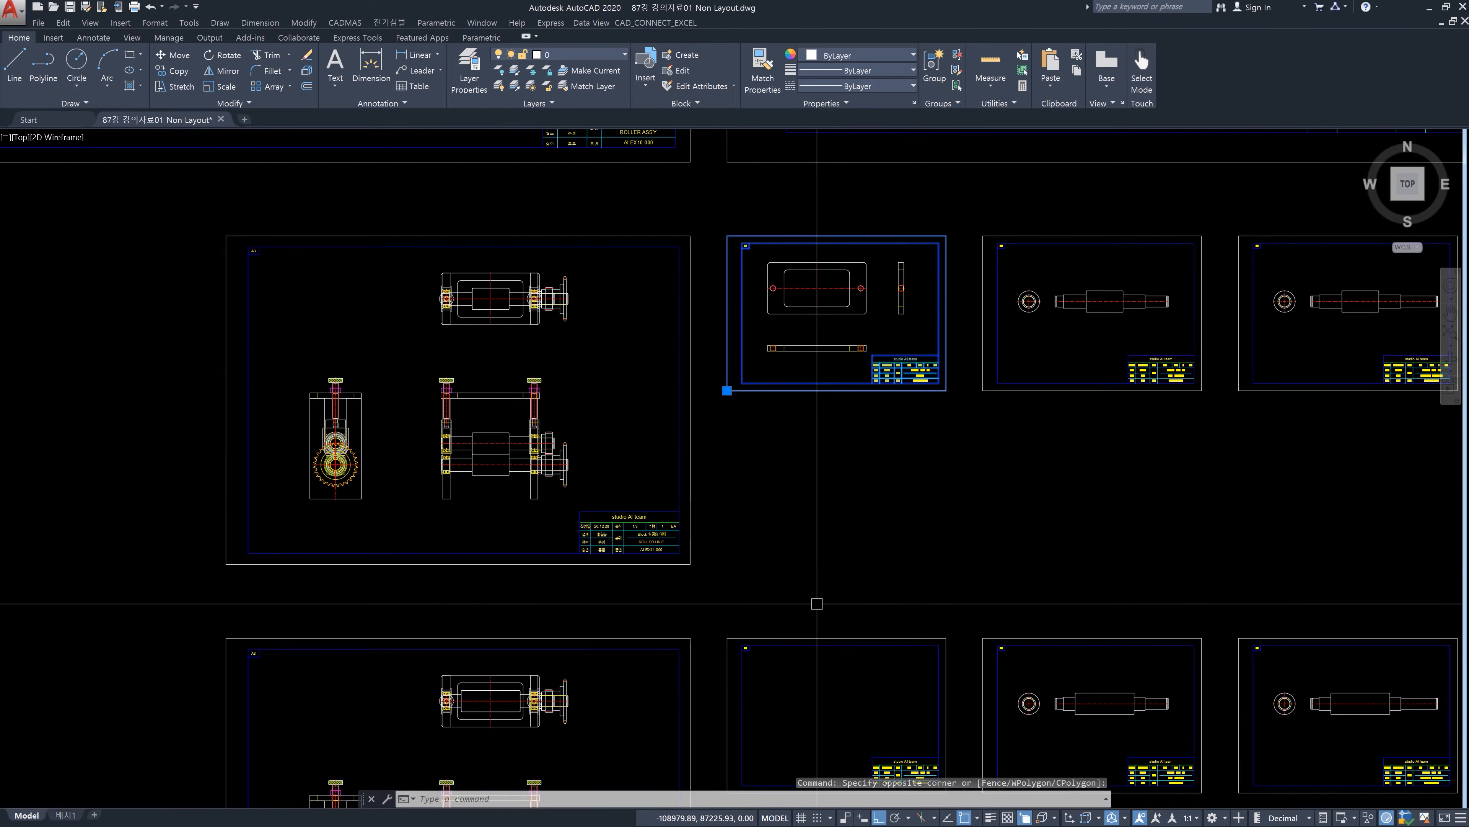
click(767, 453)
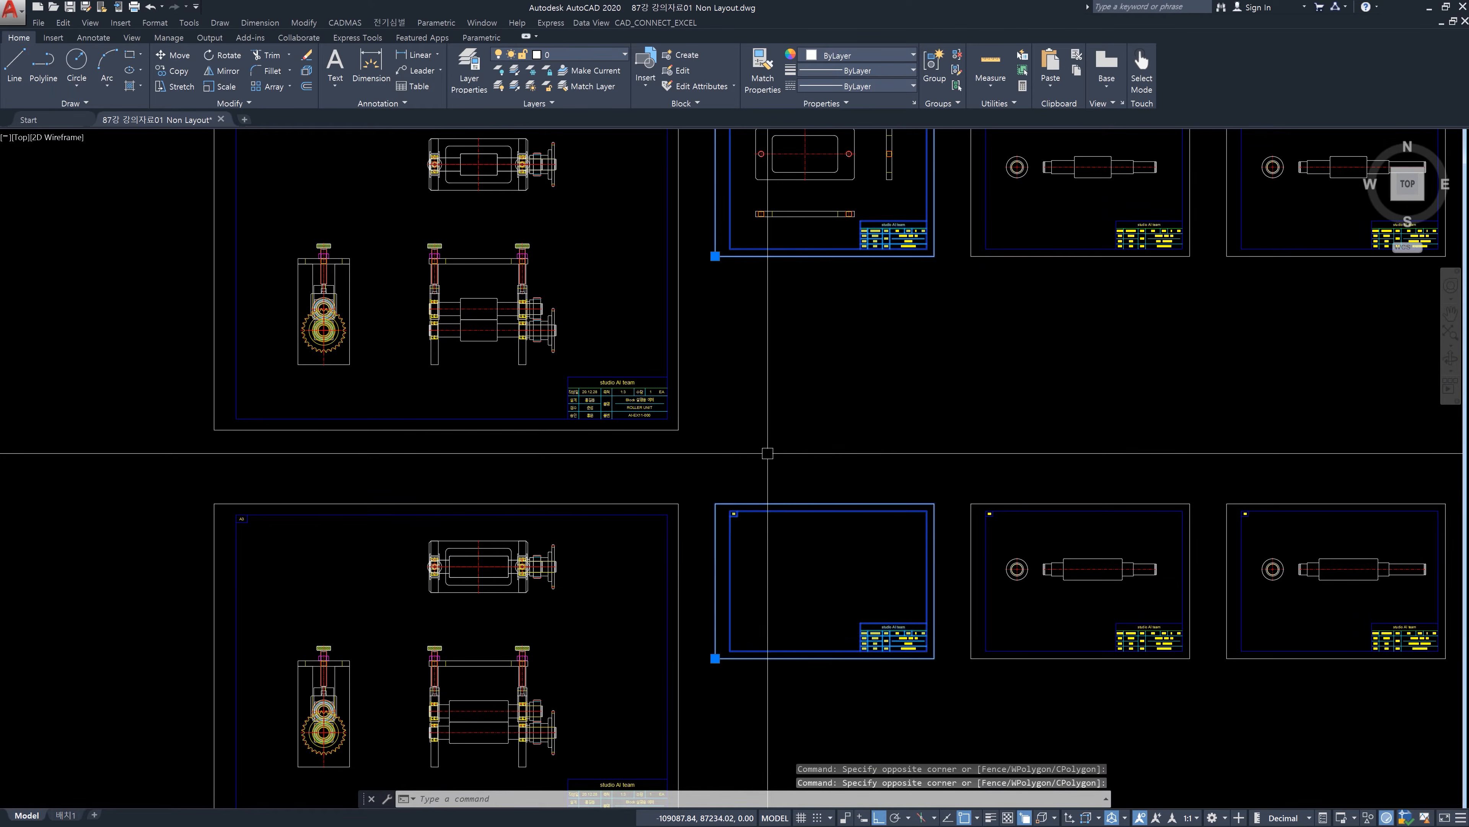
key(Escape)
click(826, 541)
click(771, 428)
click(797, 308)
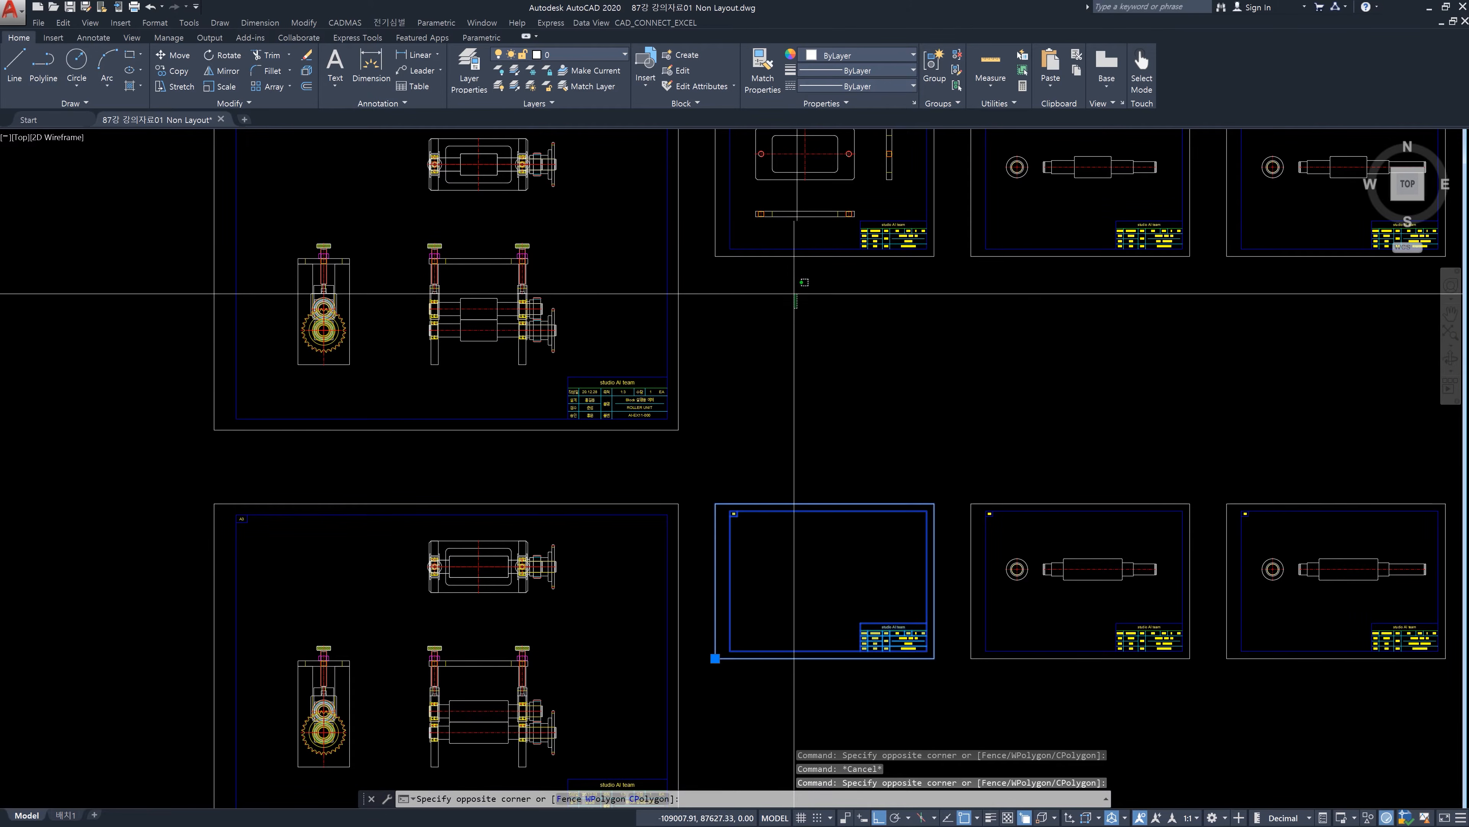
click(767, 229)
key(Escape)
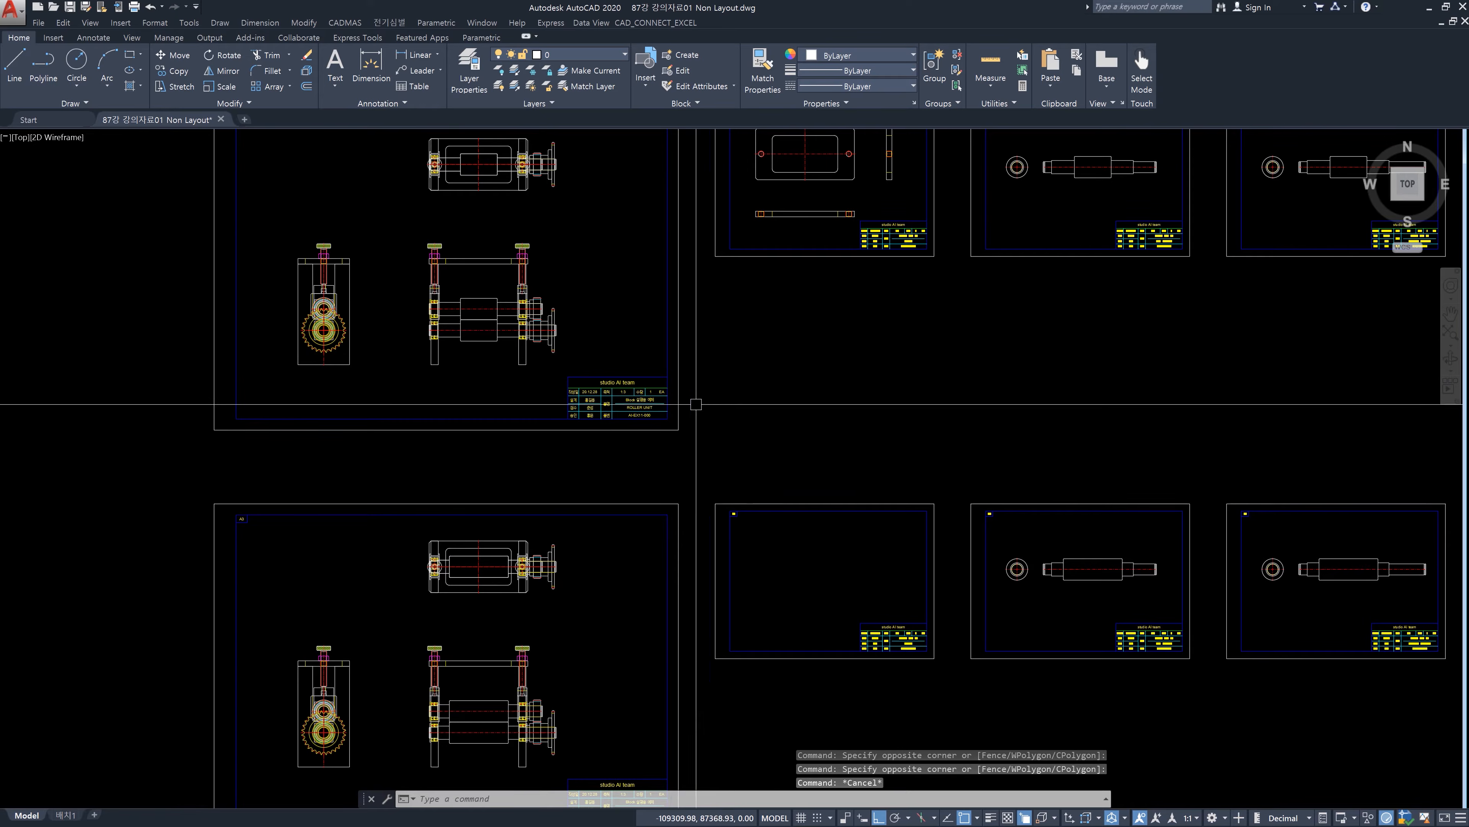
Examine the title blocks of the lower roller unit assembly sheet and its emptied plate sheet
middle_drag(624, 744, 641, 588)
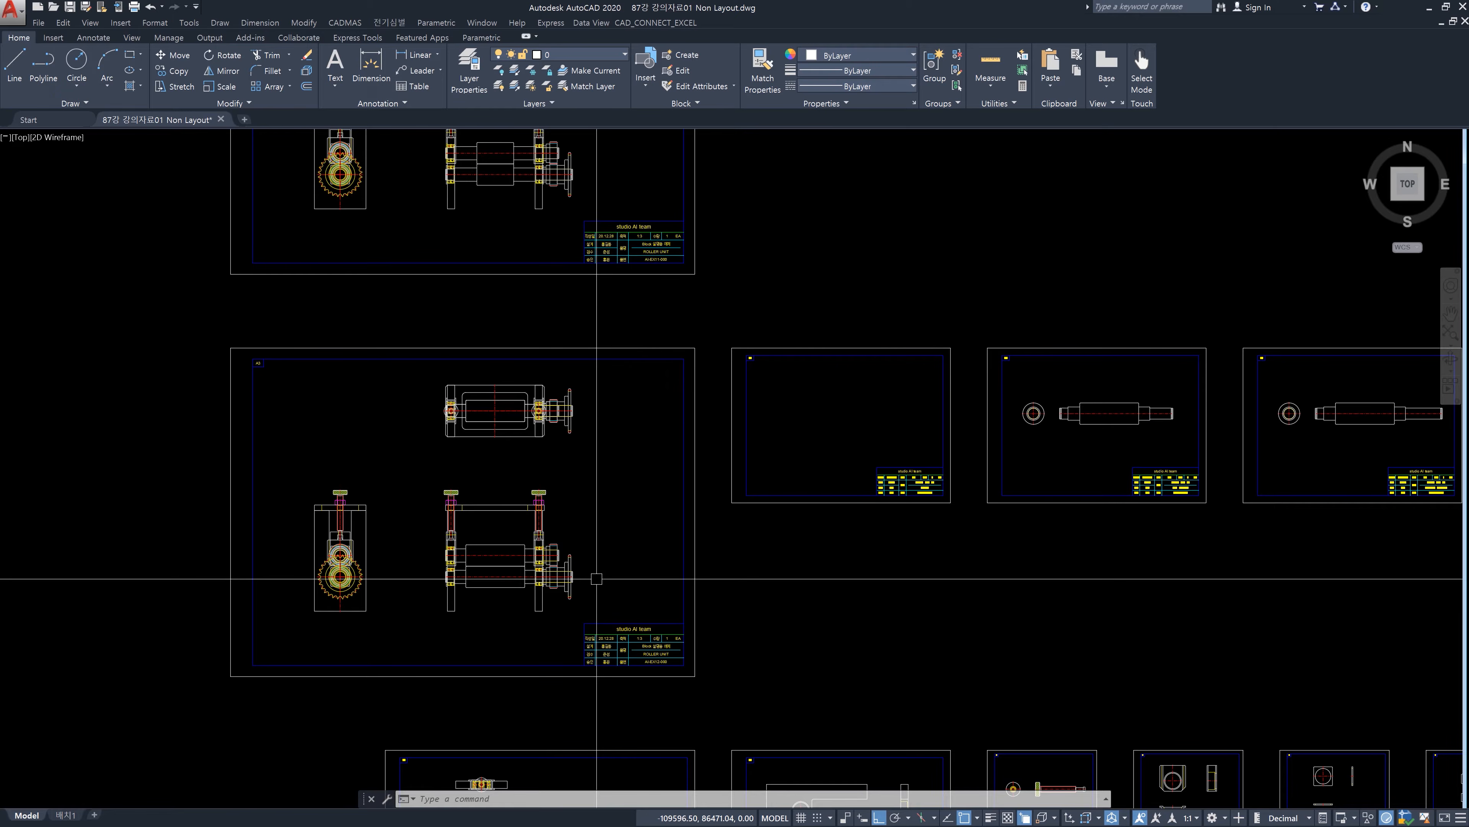
scroll(623, 551, down, 2)
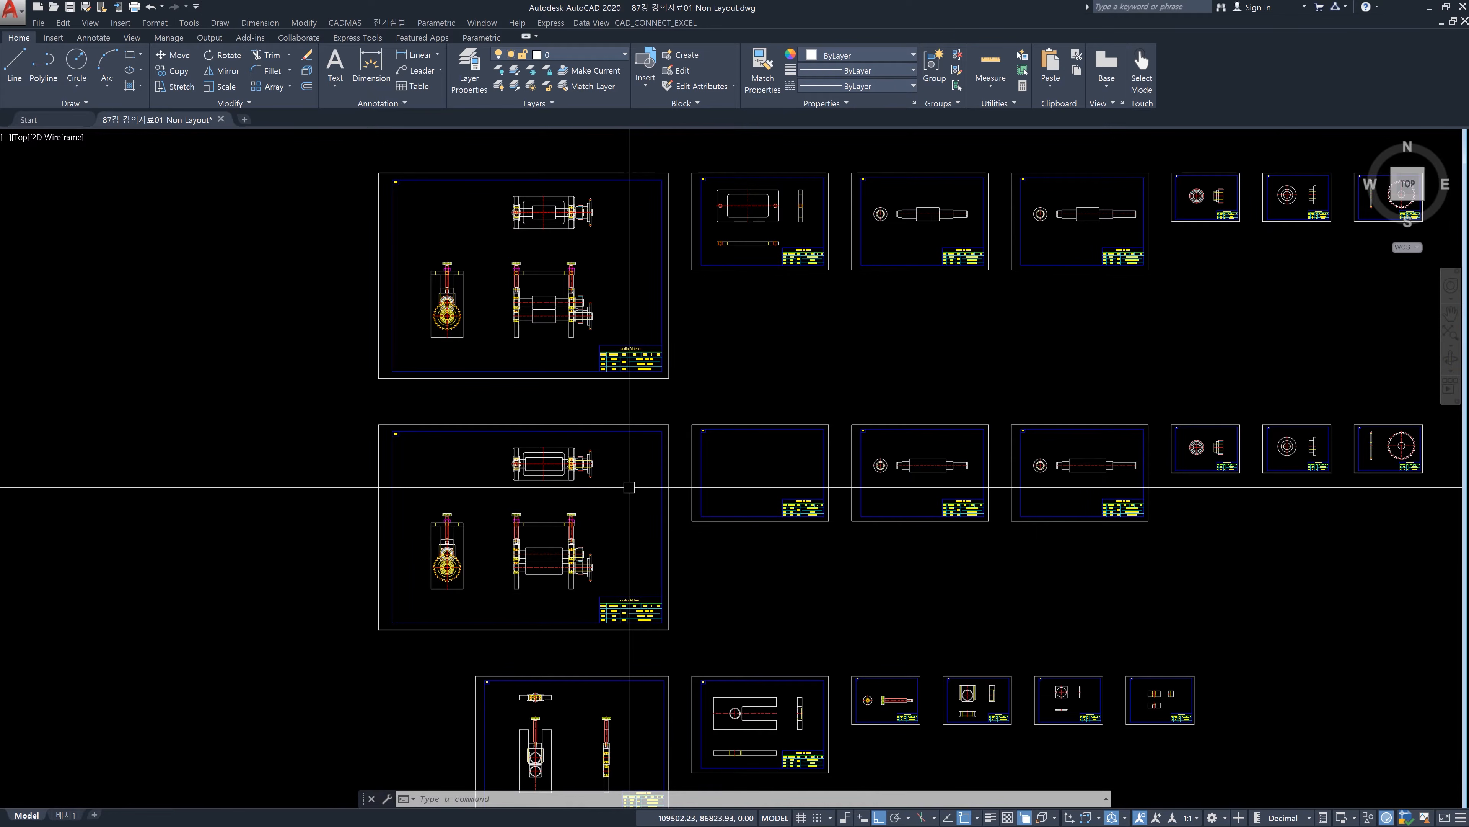
scroll(695, 558, up, 4)
scroll(650, 617, up, 3)
scroll(826, 558, down, 2)
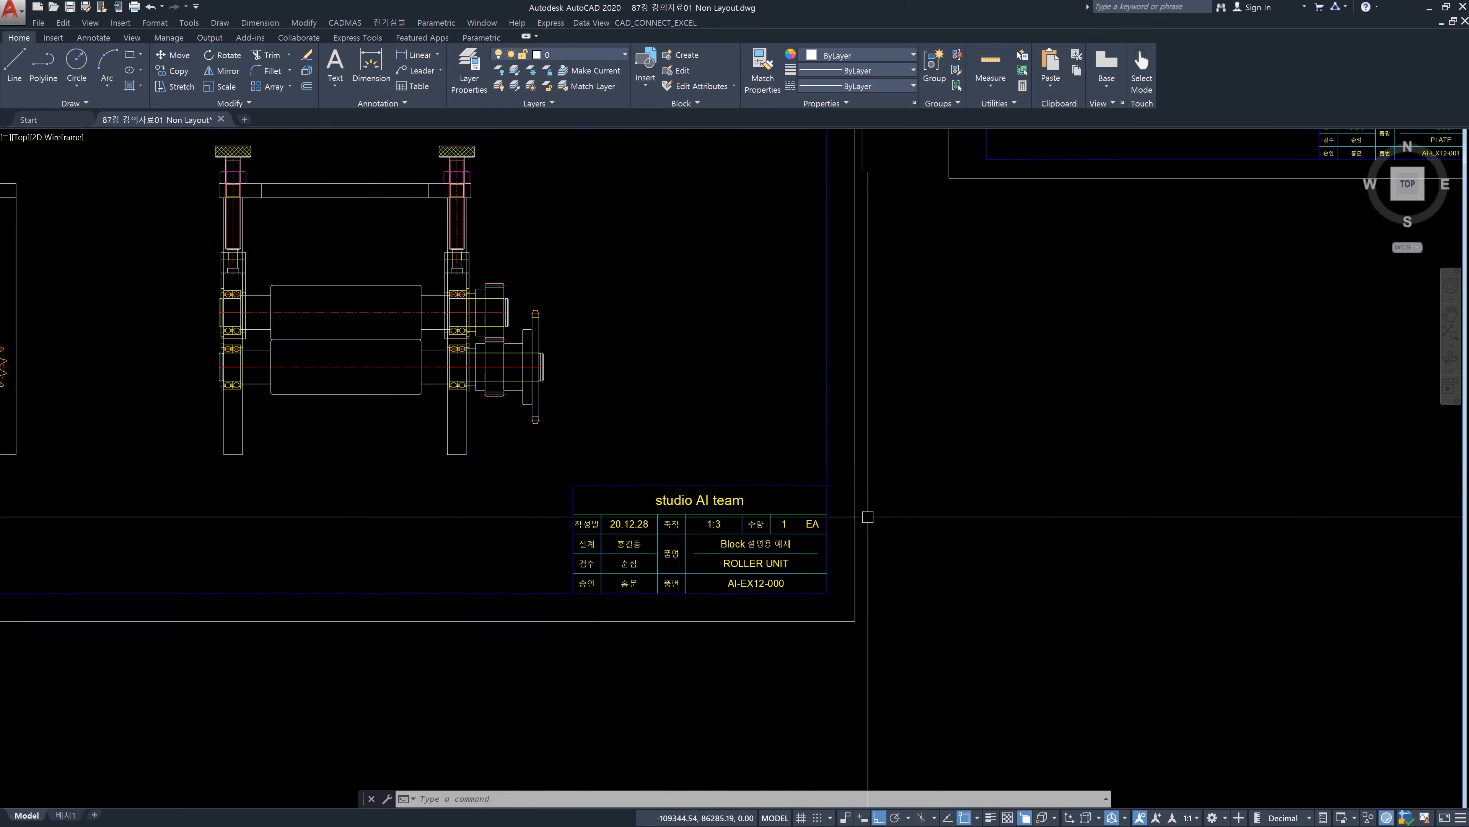
middle_drag(833, 557, 516, 746)
scroll(1151, 344, up, 4)
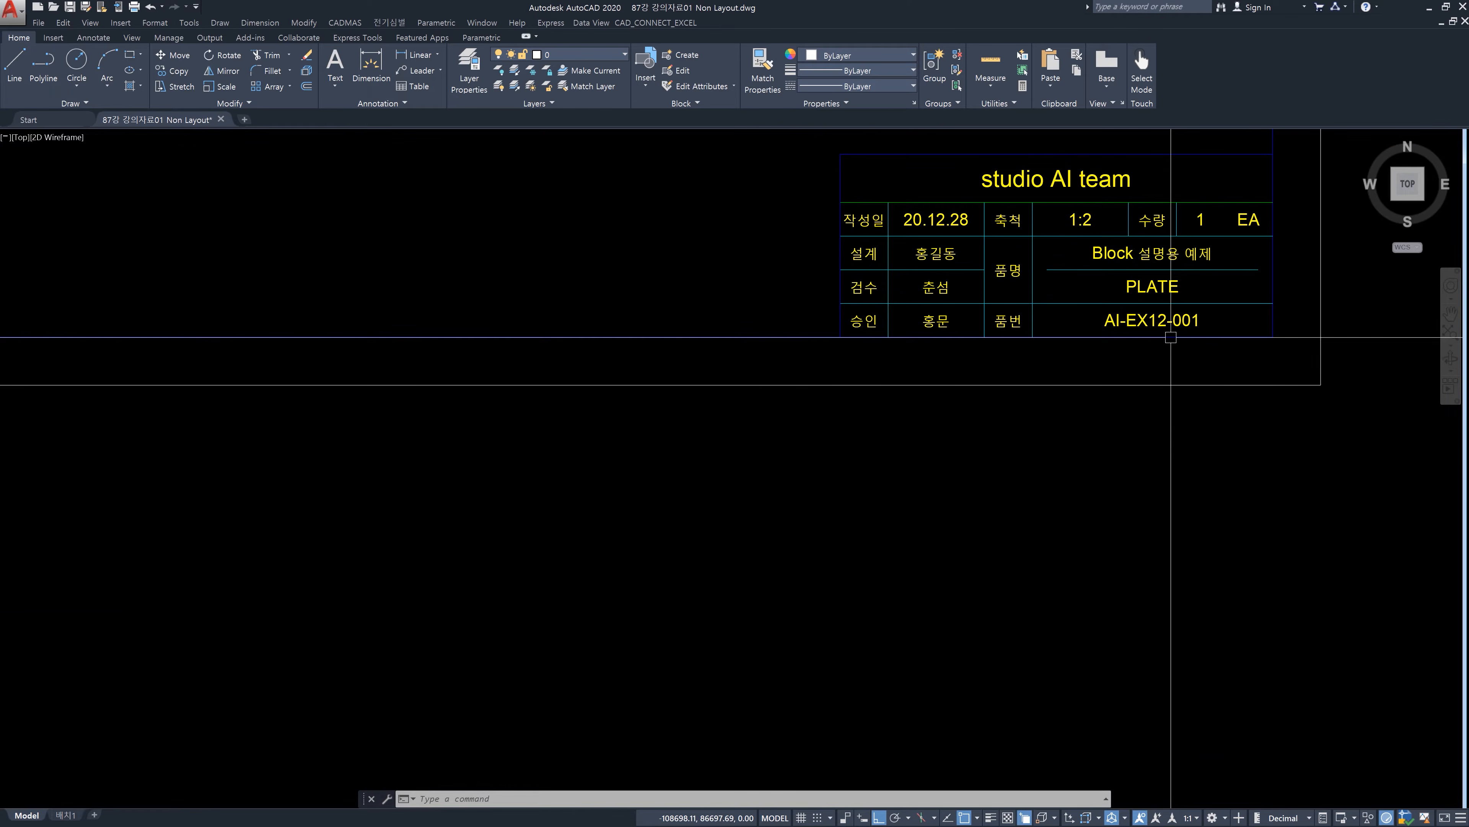
scroll(997, 387, down, 4)
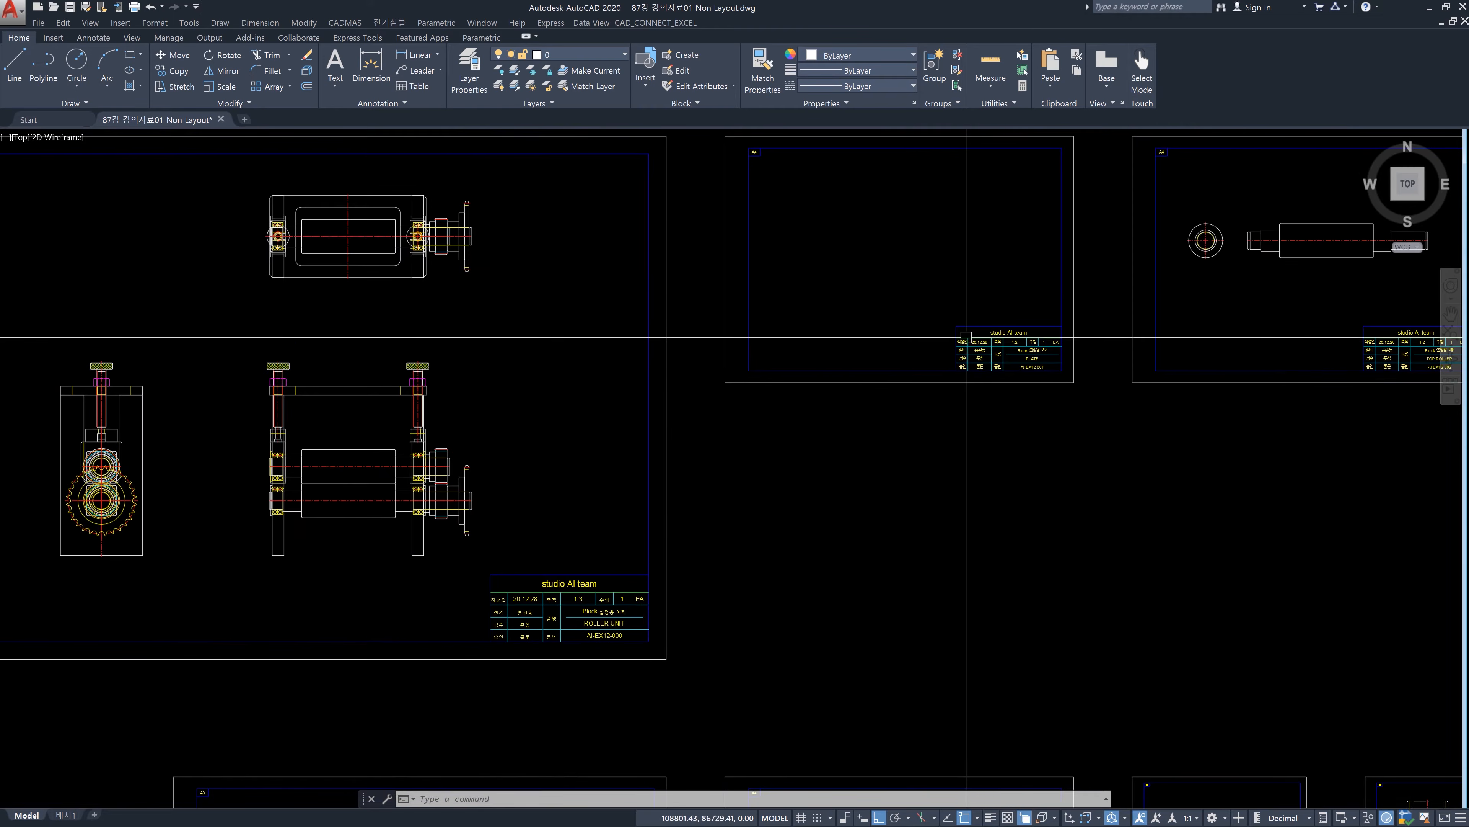
middle_drag(925, 396, 896, 587)
scroll(897, 587, down, 2)
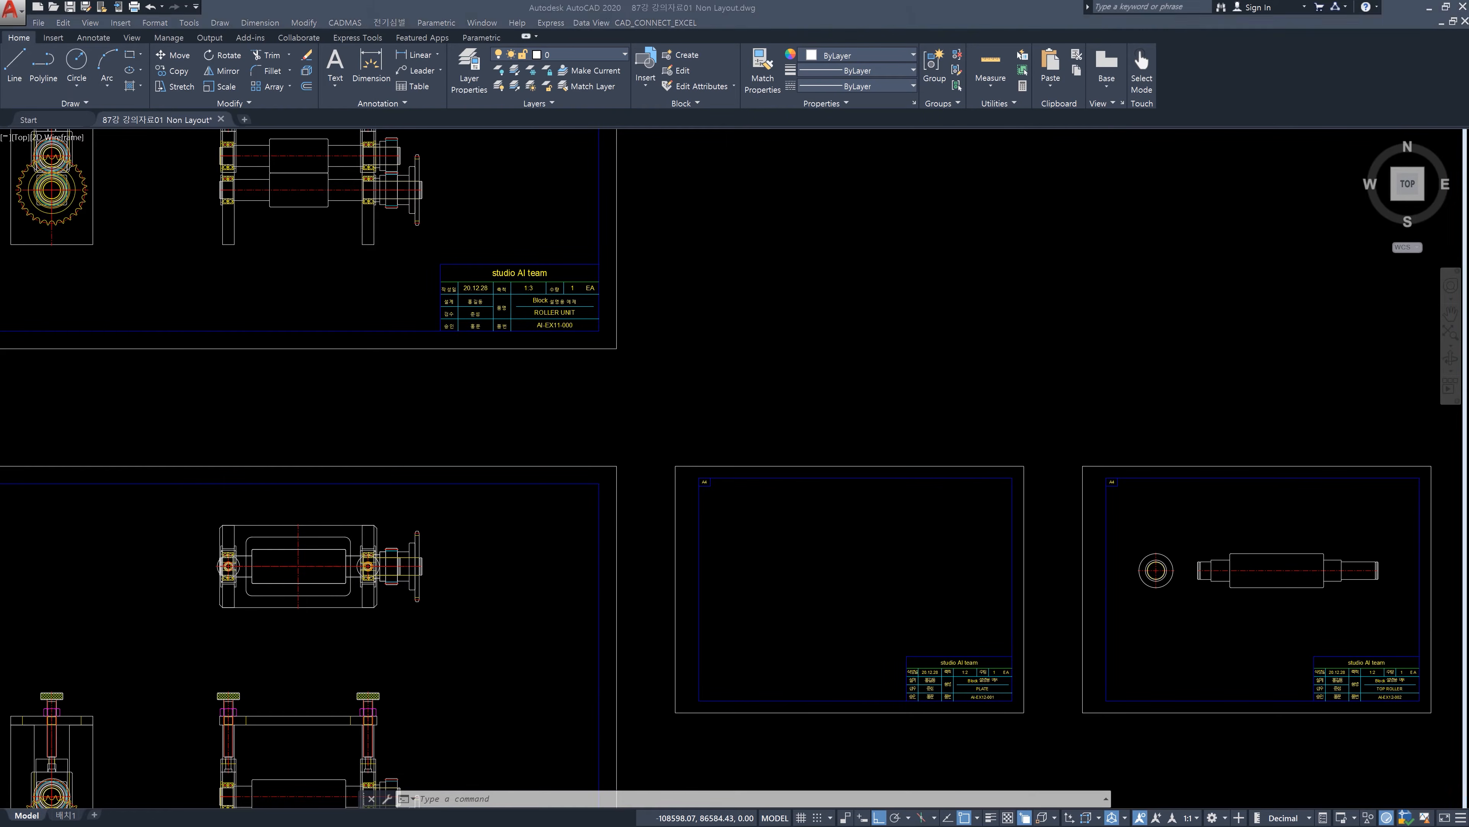
scroll(955, 522, down, 2)
scroll(909, 466, up, 2)
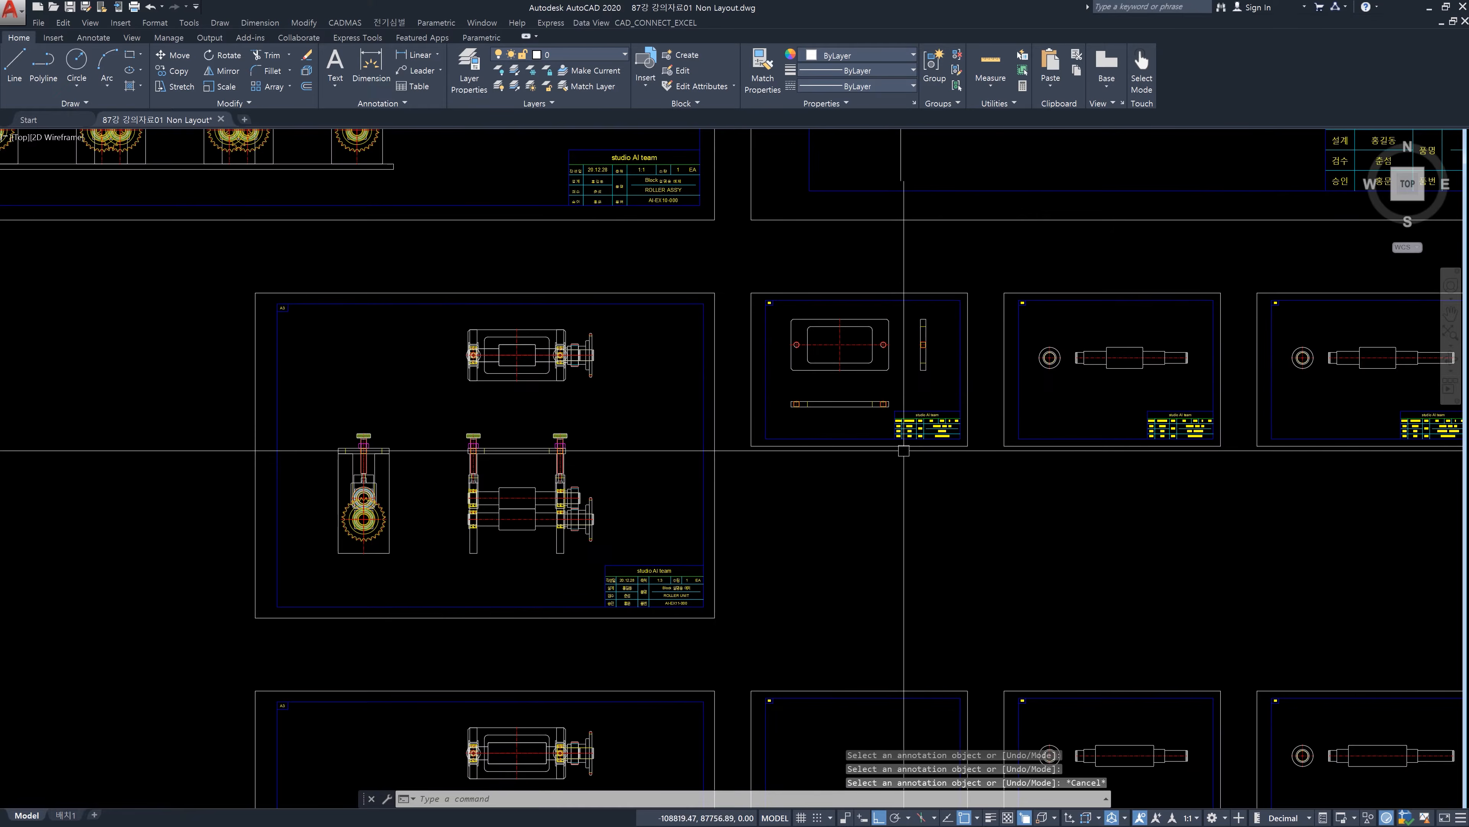
Move the three plate views on the upper roller unit's plate sheet straight down into the empty space below its frame
middle_drag(902, 457, 769, 454)
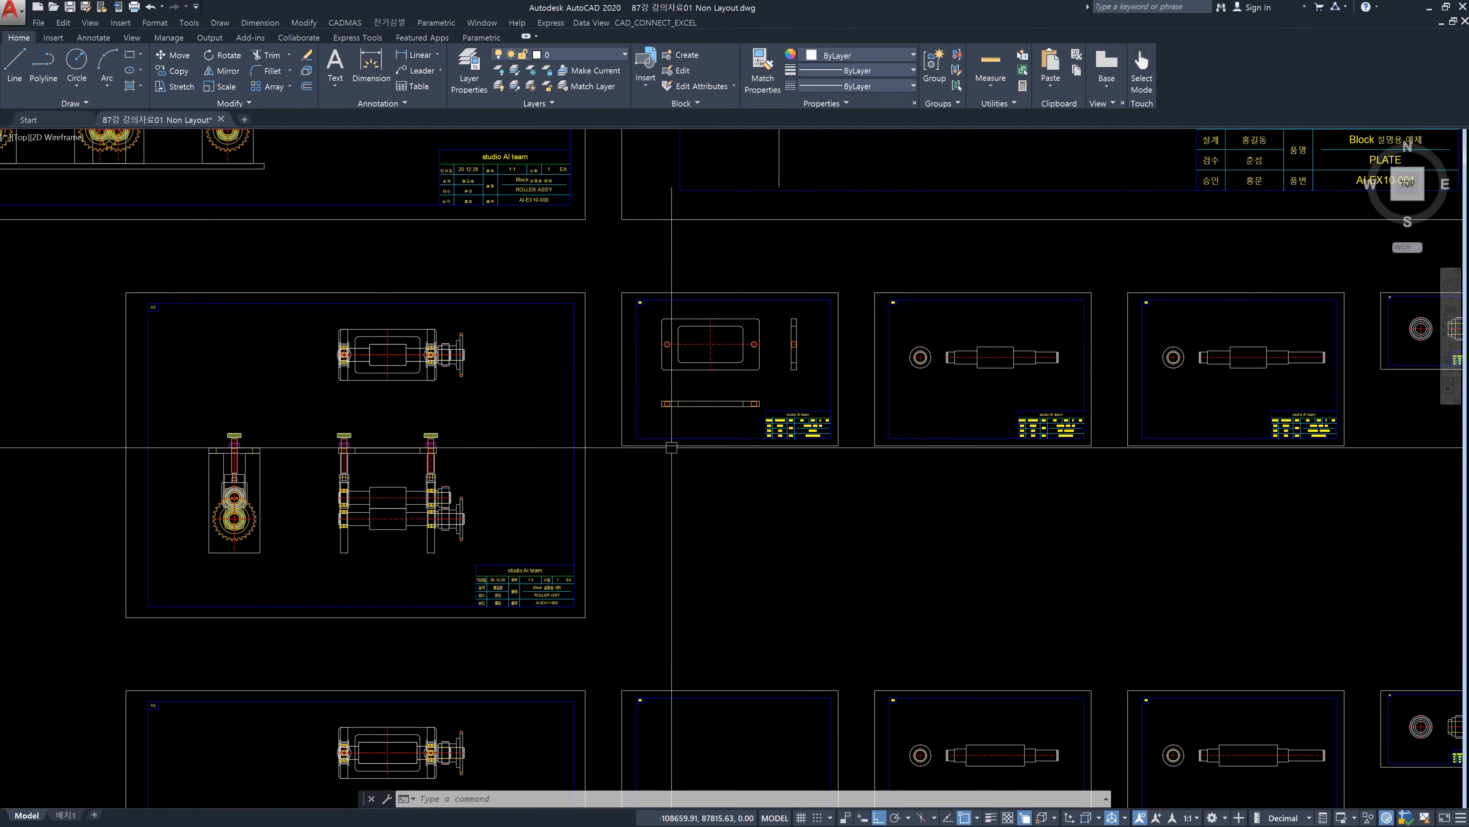
scroll(826, 533, down, 1)
middle_drag(754, 575, 753, 435)
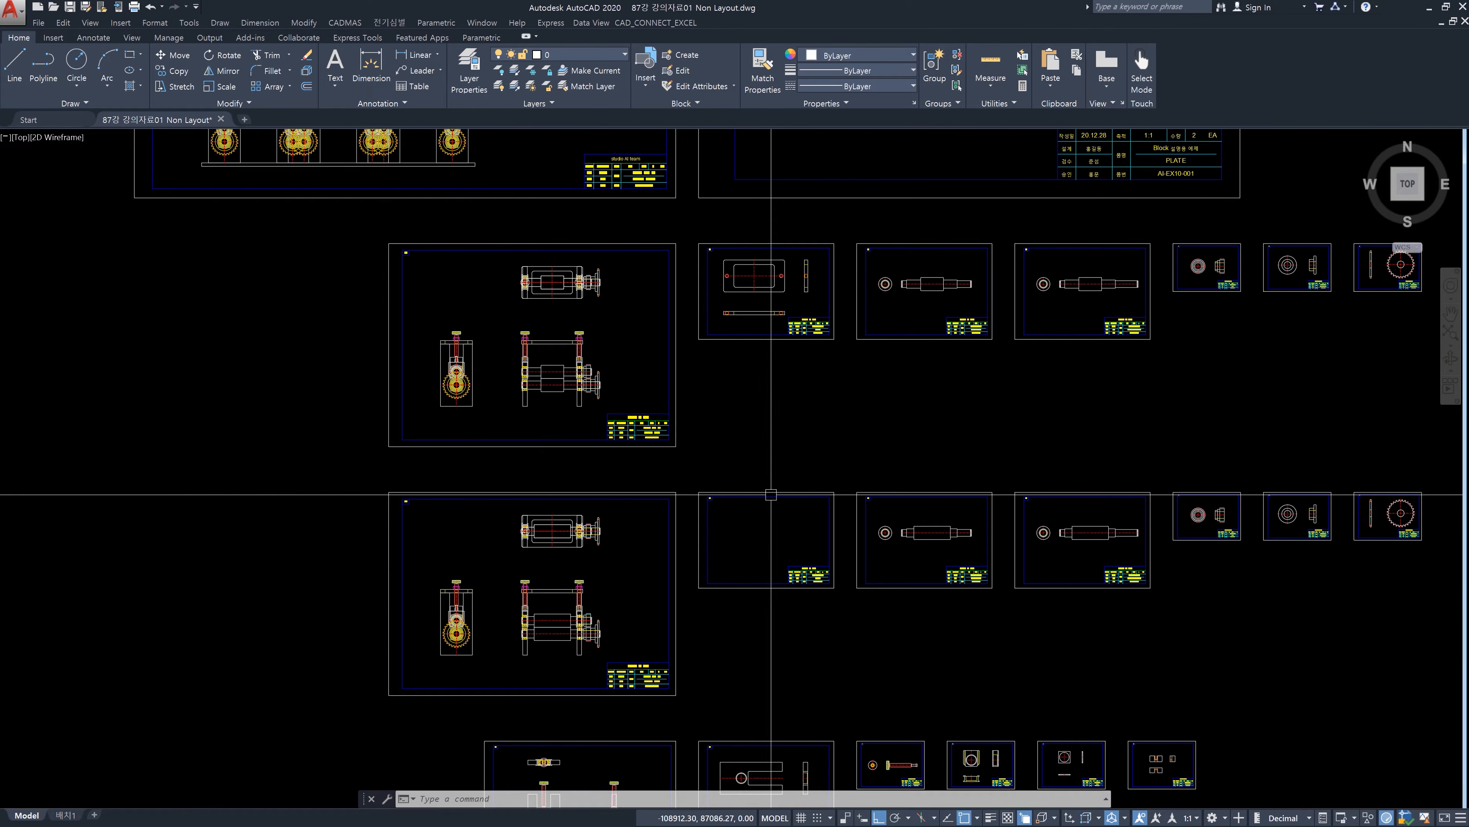
scroll(797, 384, up, 5)
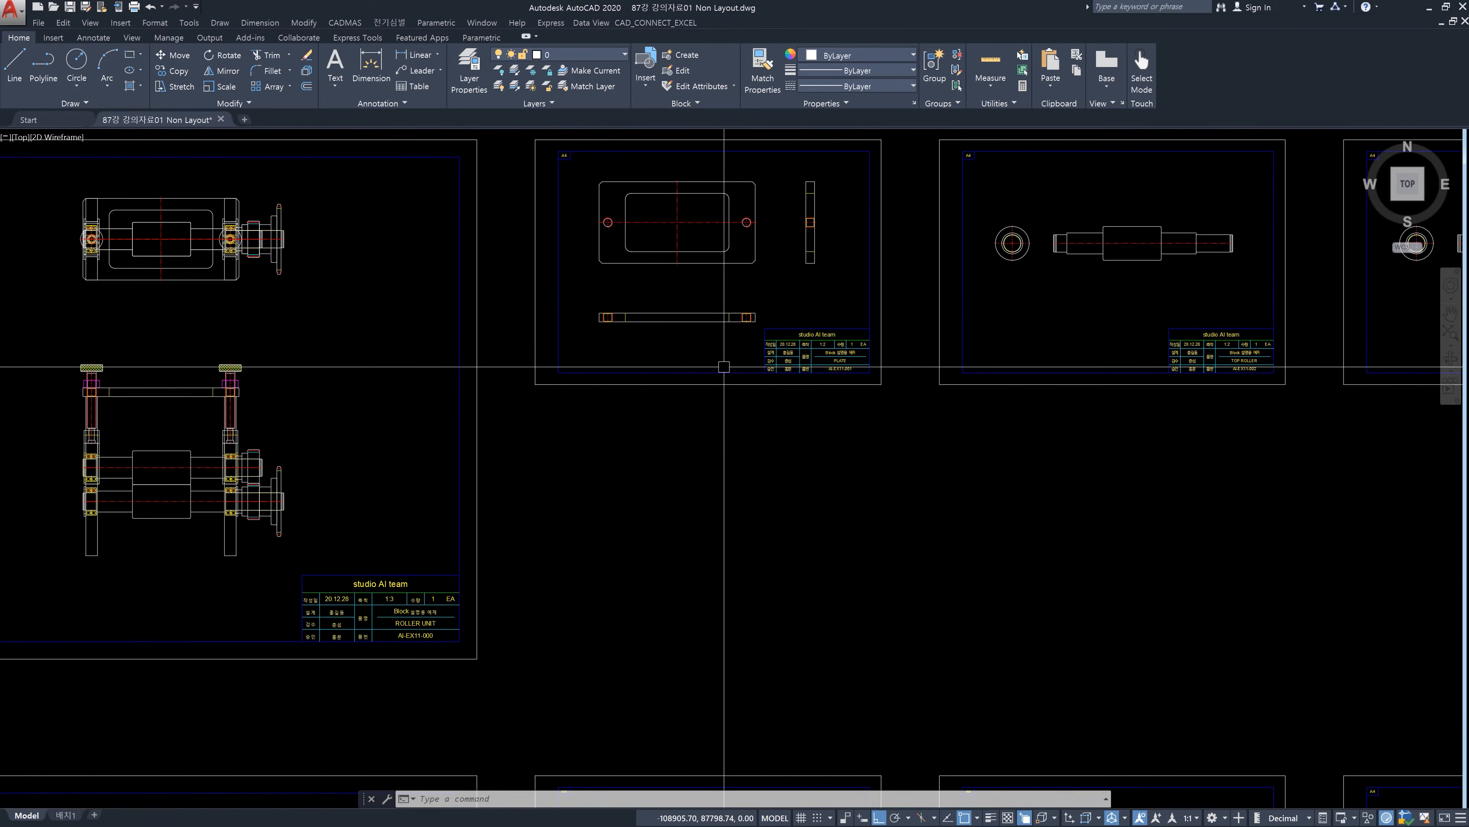
text(m)
key(space)
click(701, 361)
click(675, 256)
click(834, 285)
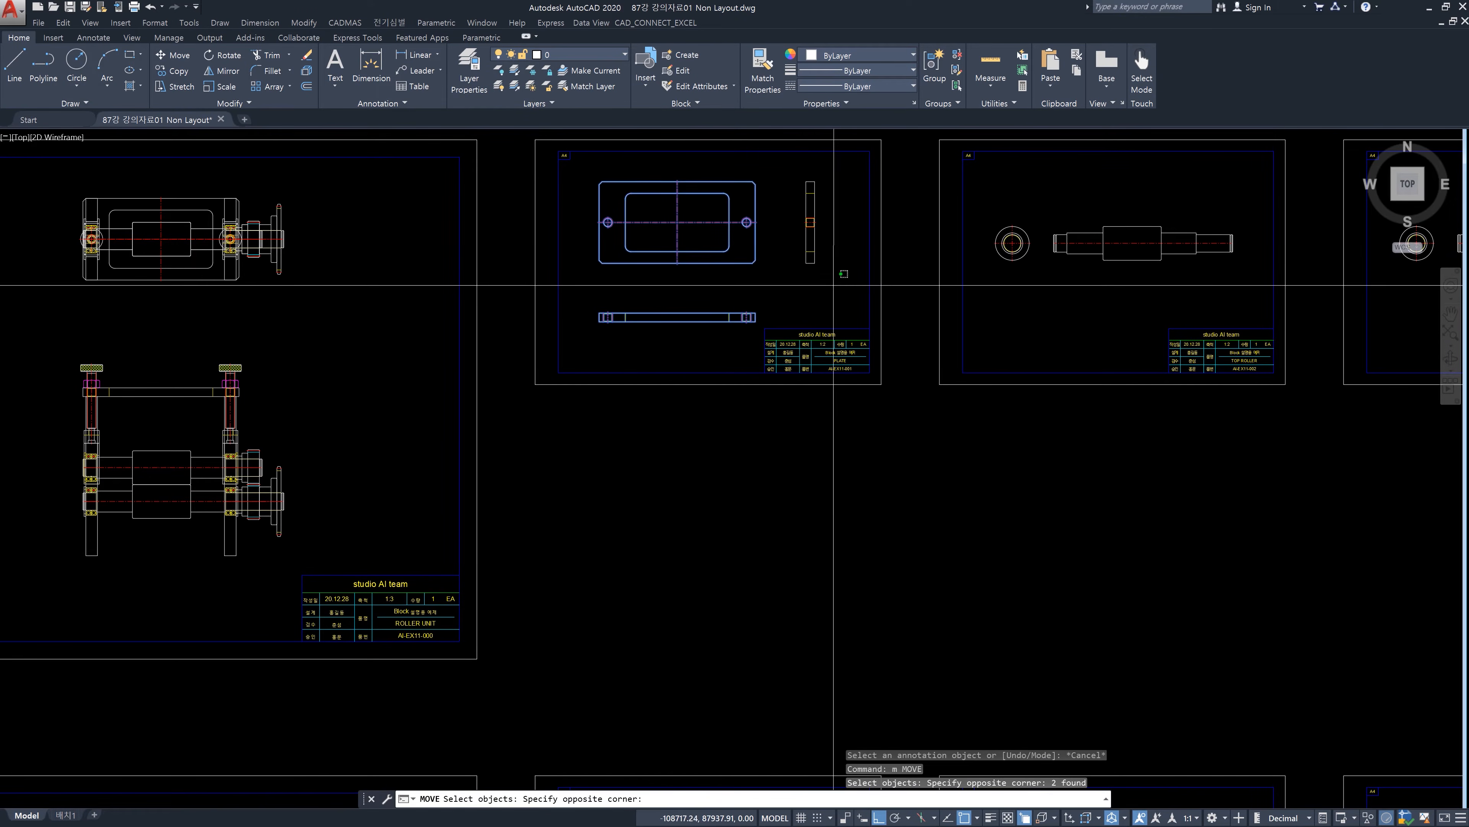
click(801, 243)
key(space)
click(905, 242)
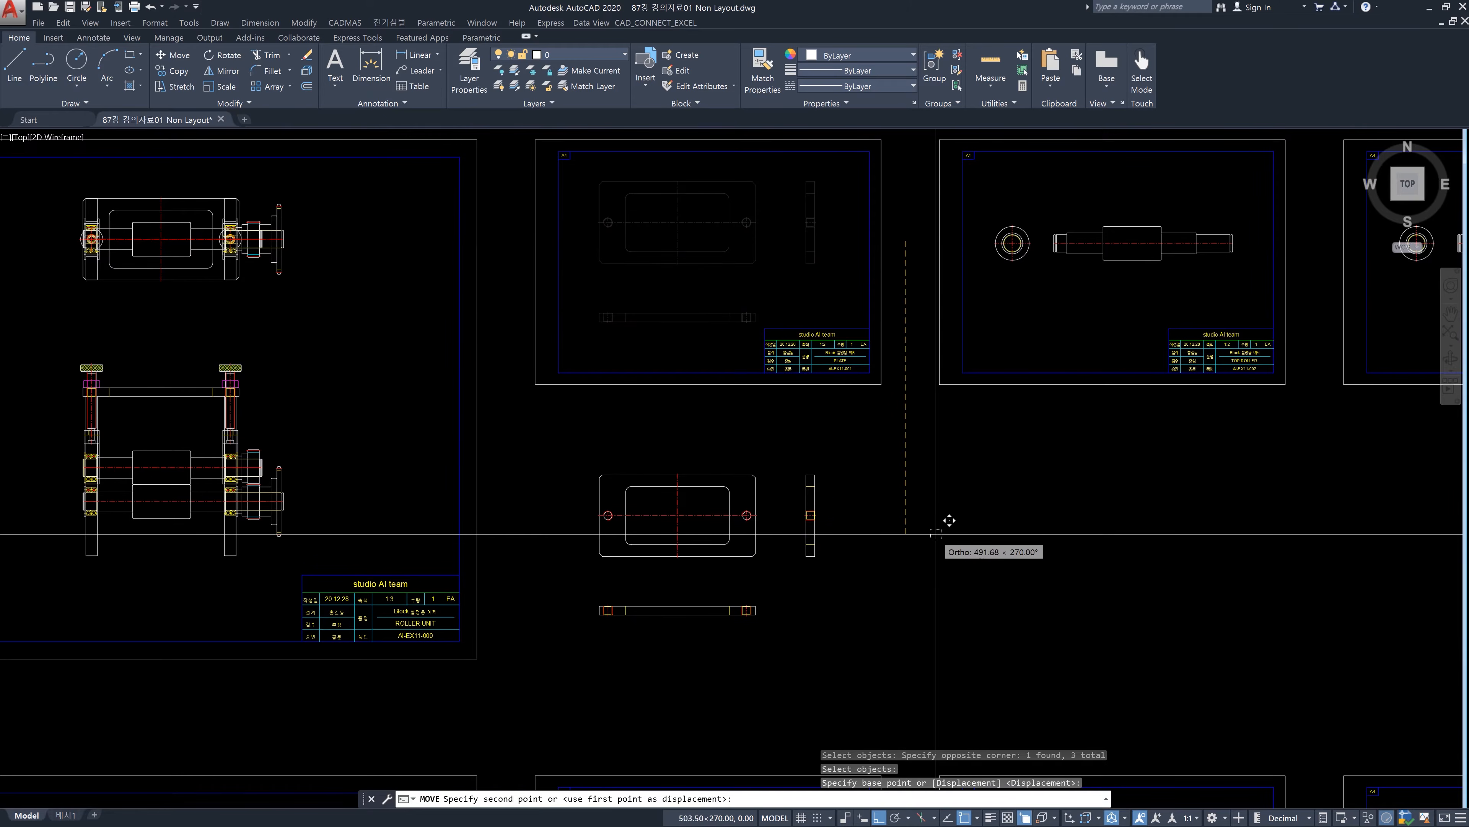
click(936, 552)
key(Escape)
key(Escape)
scroll(855, 409, down, 2)
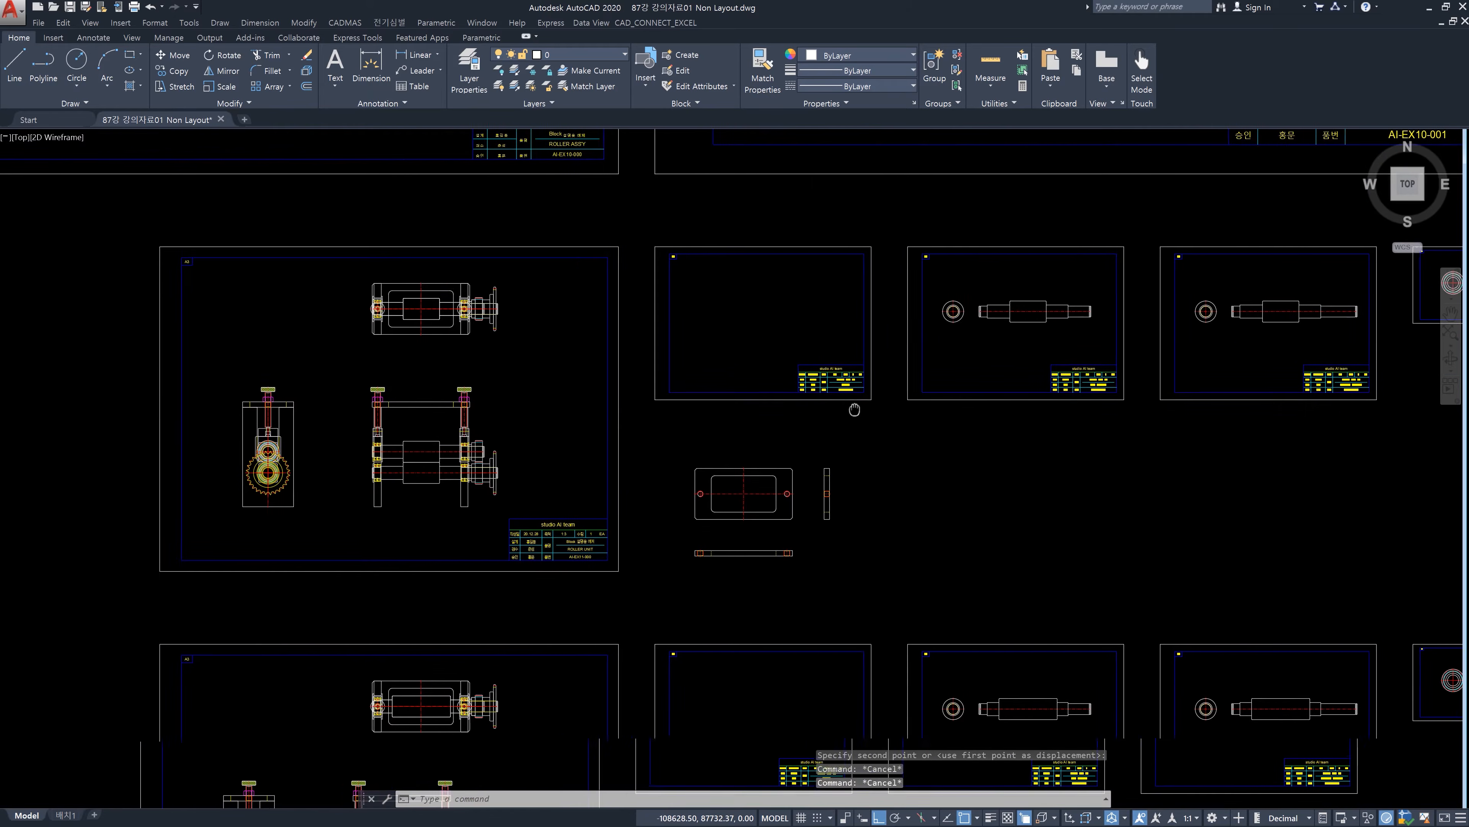
Add a horizontal linear dimension for the overall width below the outer frame of the emptied A4 plate sheet AI-EX11-001
middle_drag(854, 409, 784, 392)
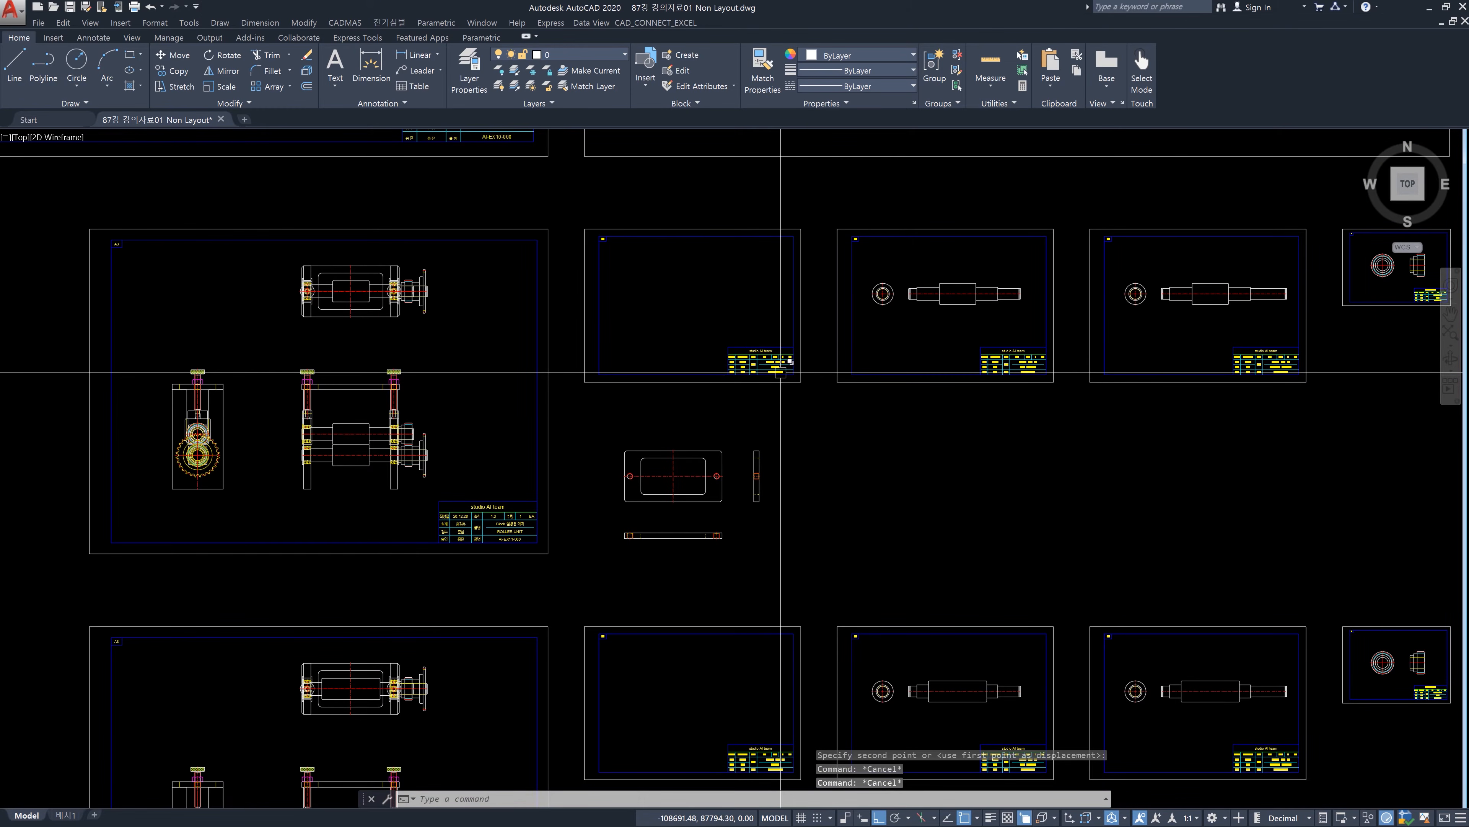
scroll(603, 228, up, 9)
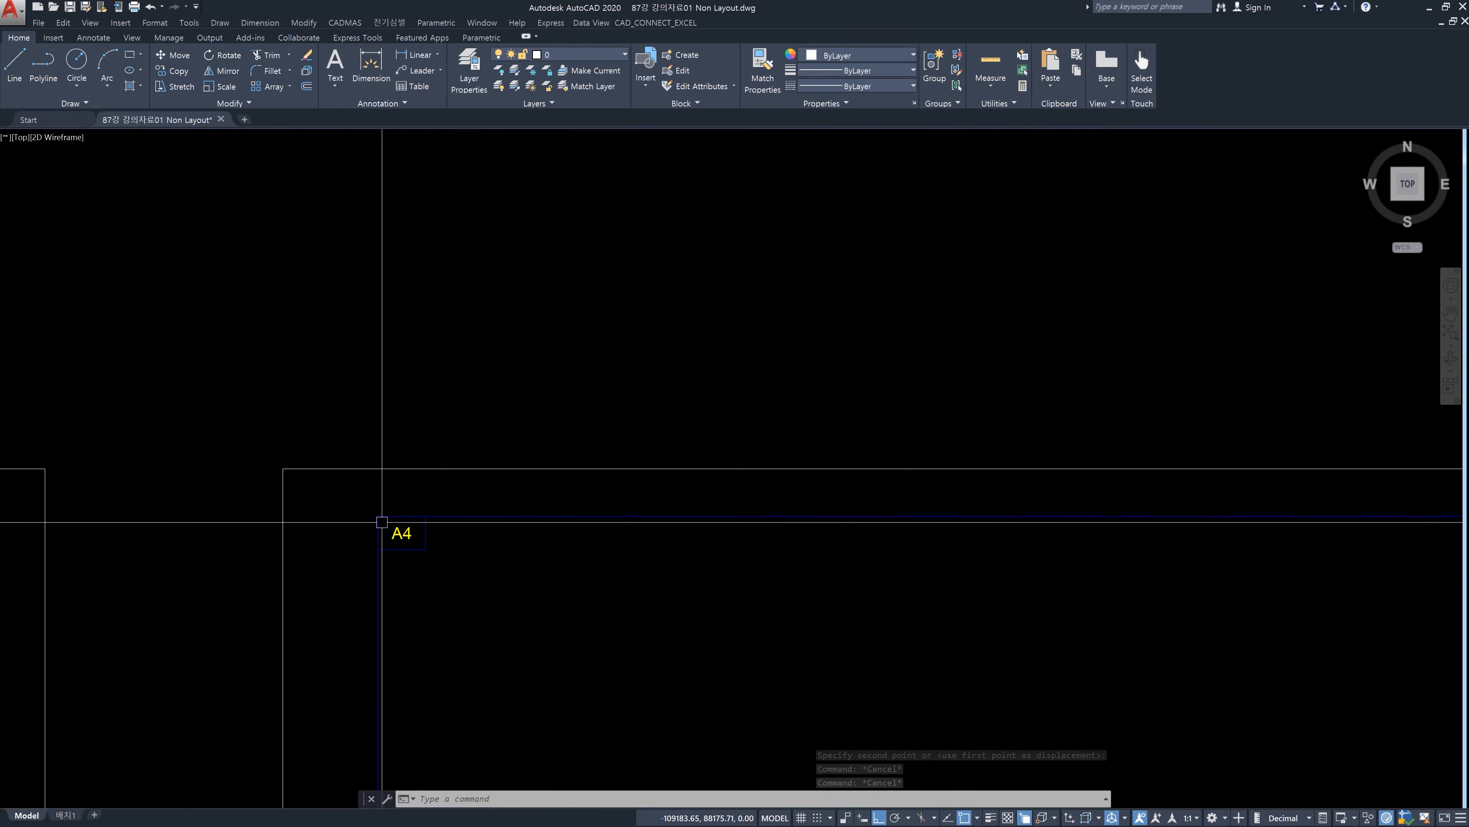
scroll(382, 522, down, 8)
middle_drag(624, 546, 608, 516)
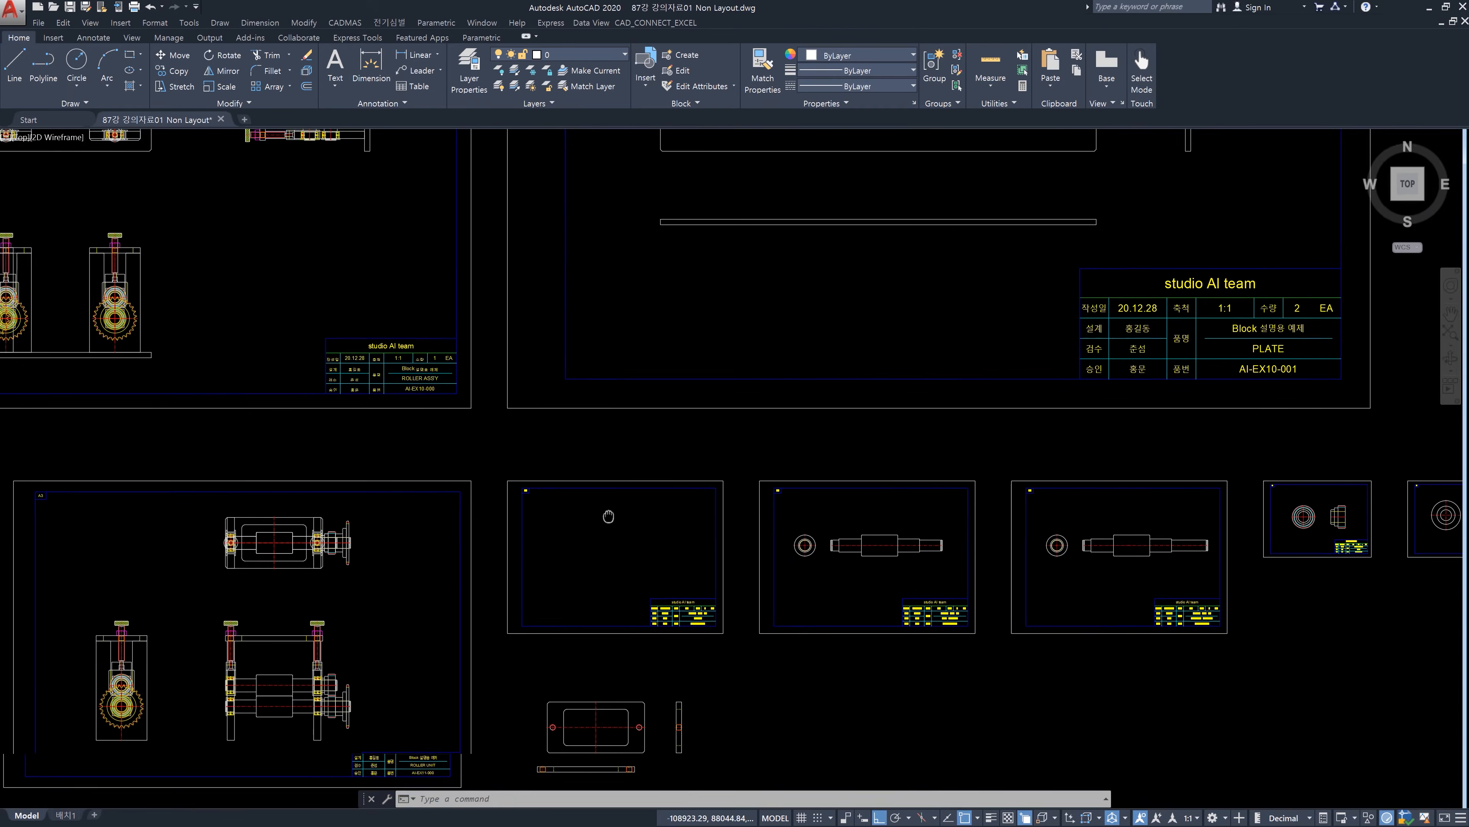
scroll(608, 516, up, 4)
text(dli)
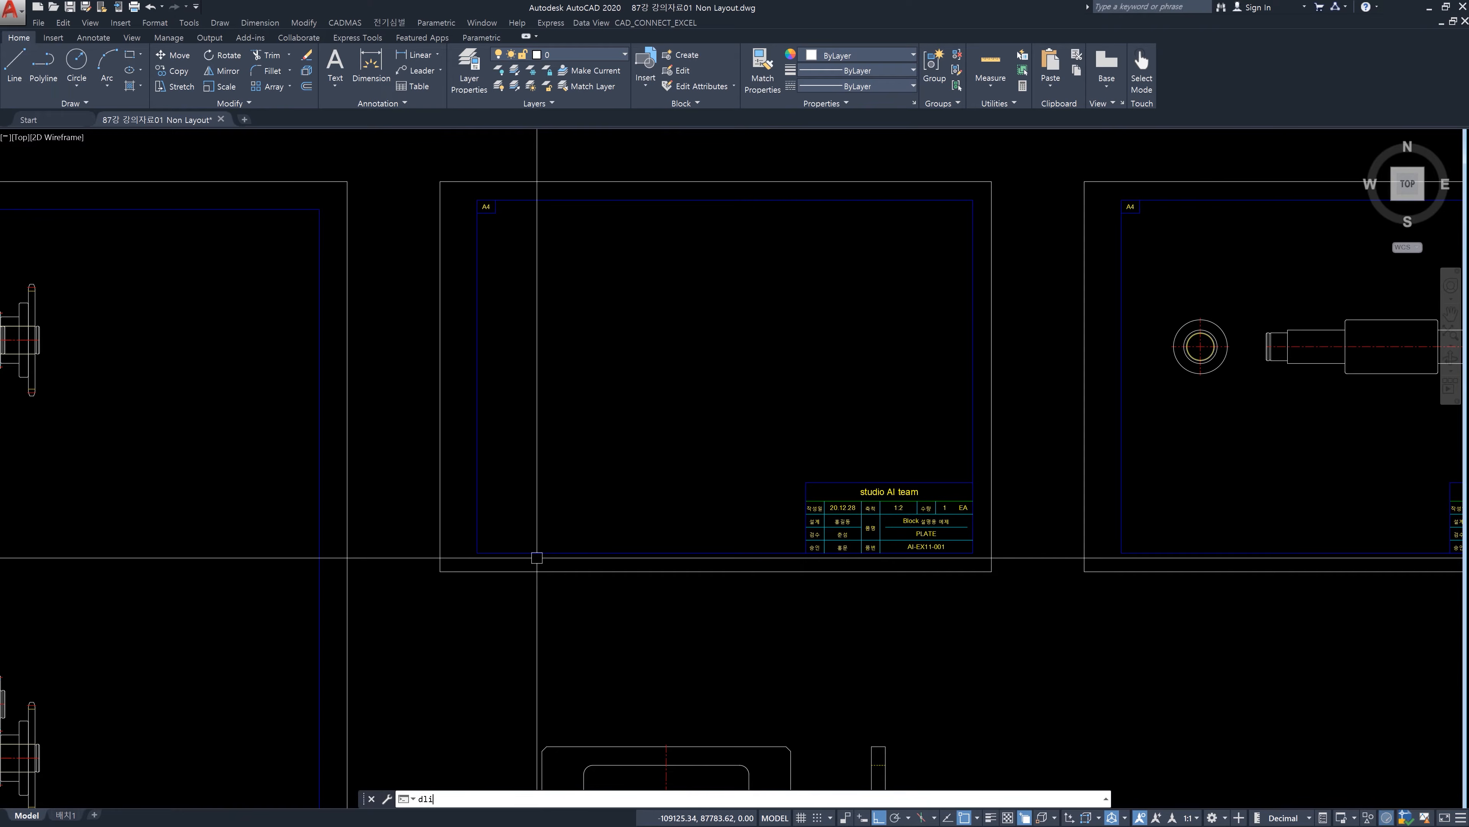
key(Return)
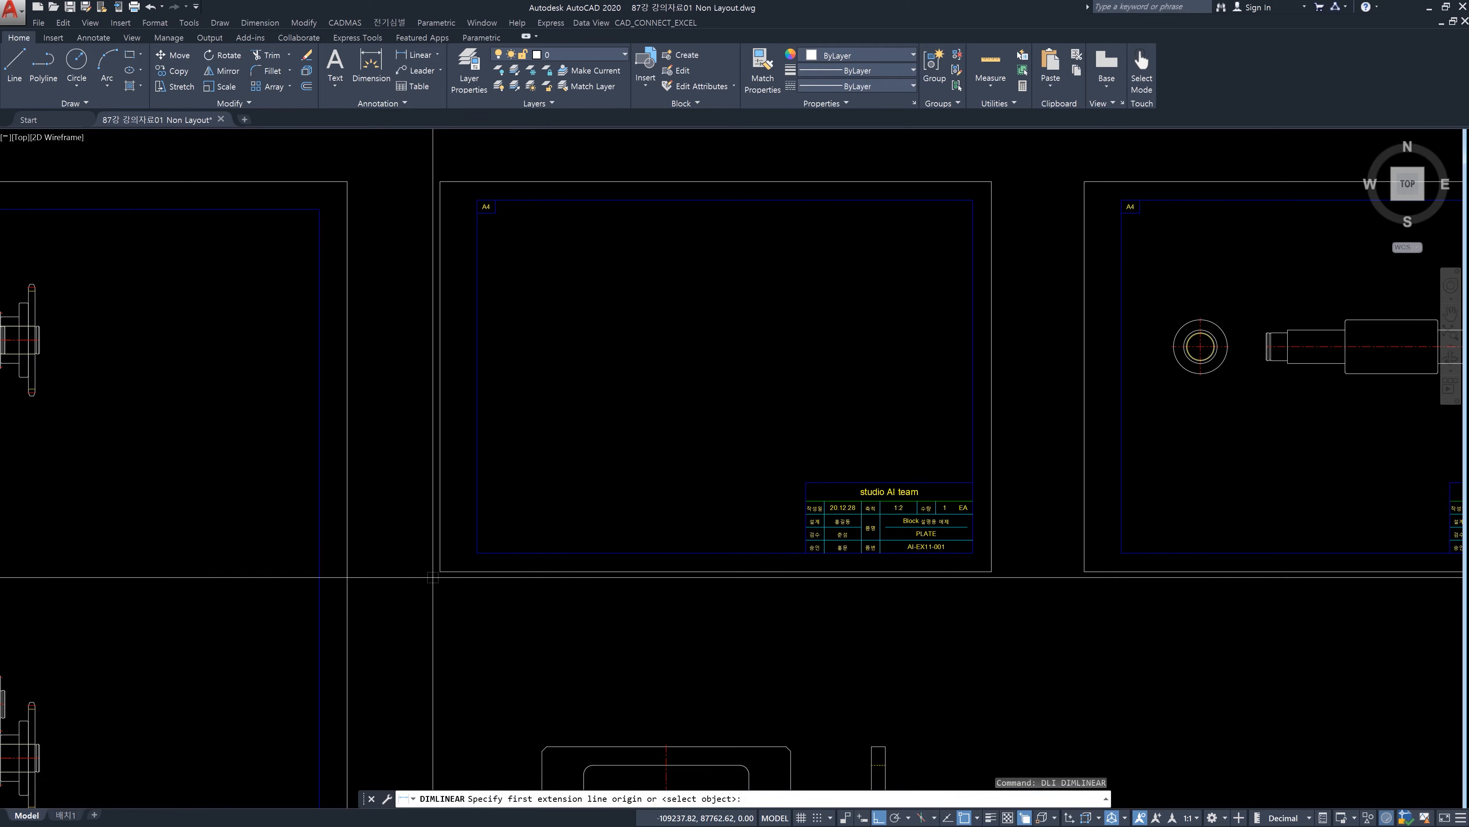
click(439, 572)
click(991, 572)
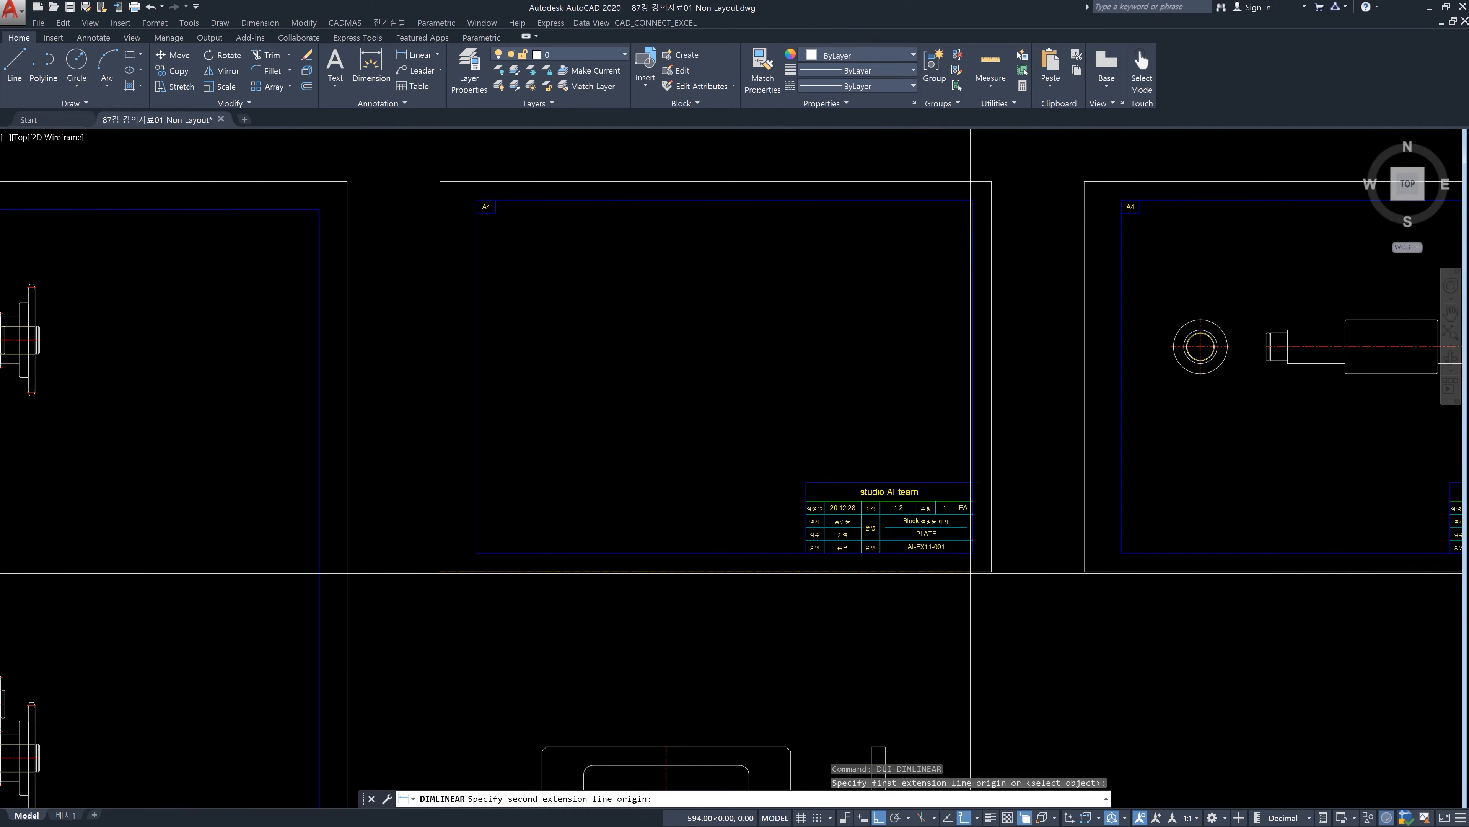
click(974, 624)
Add a vertical linear dimension for the overall height beside the plate sheet's outer frame and inspect both dimension values
key(Return)
click(991, 572)
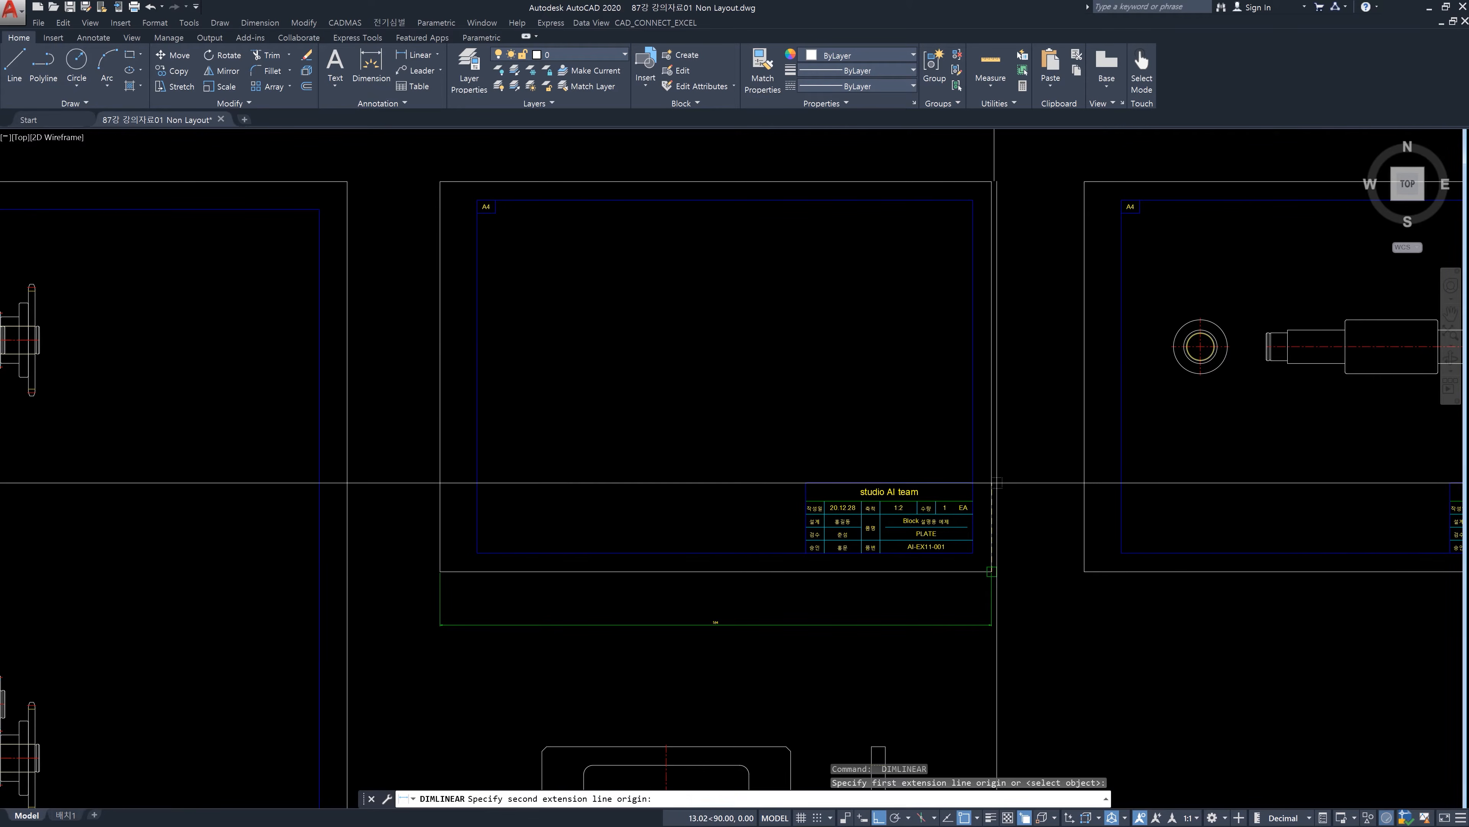
click(992, 181)
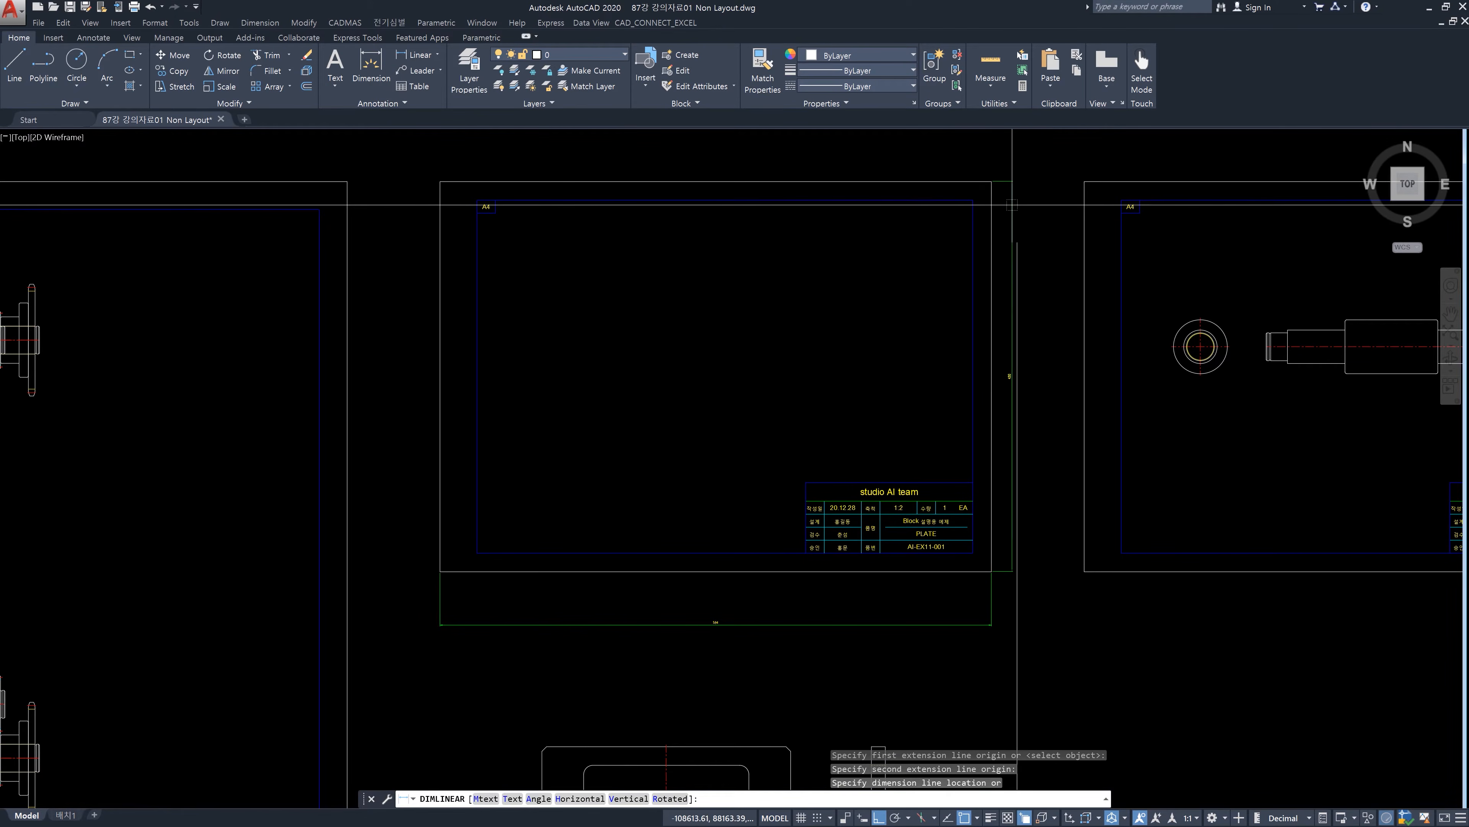
click(1012, 204)
scroll(1018, 347, up, 6)
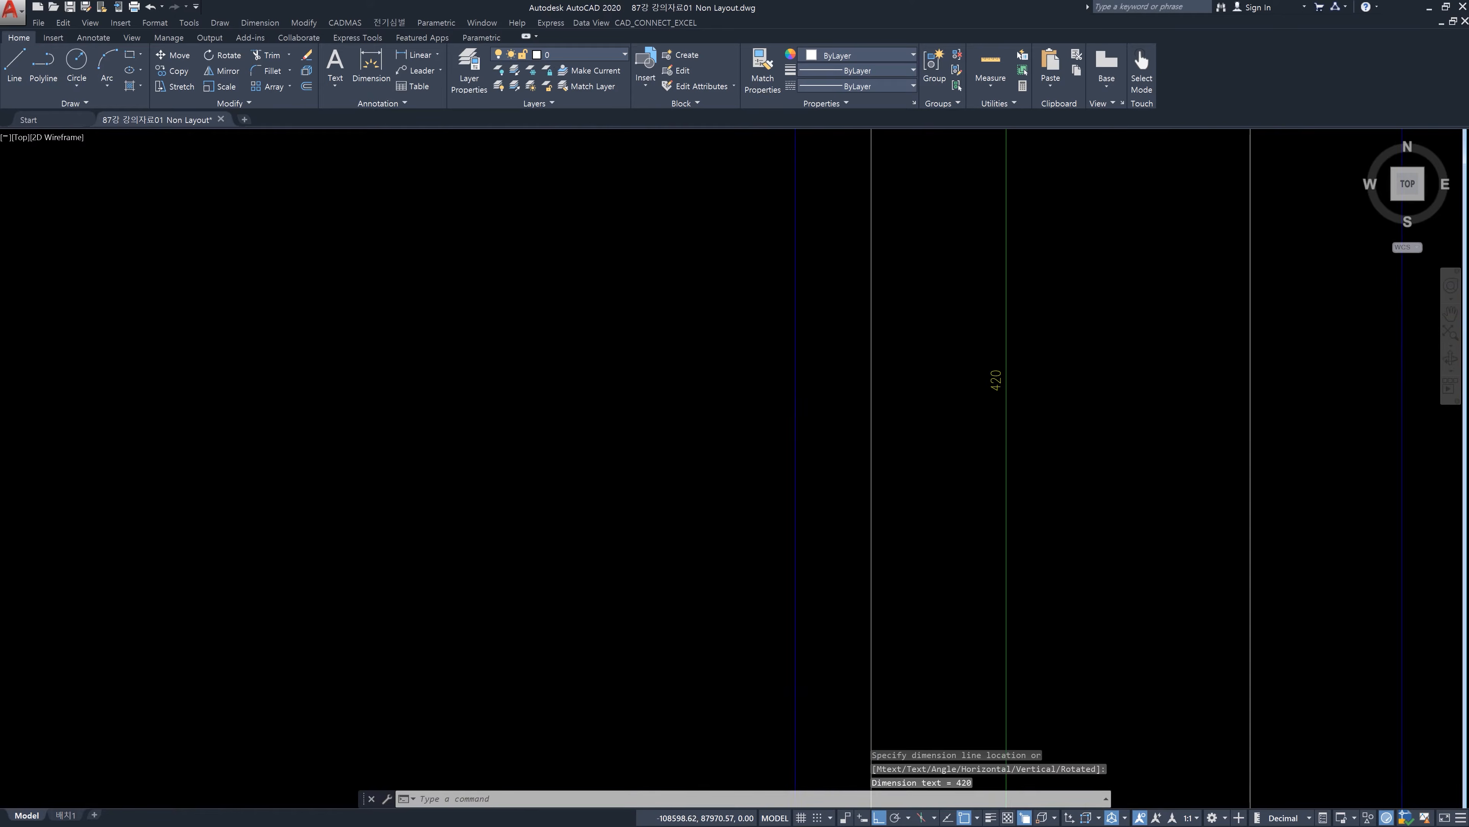
scroll(902, 492, down, 6)
scroll(900, 463, up, 6)
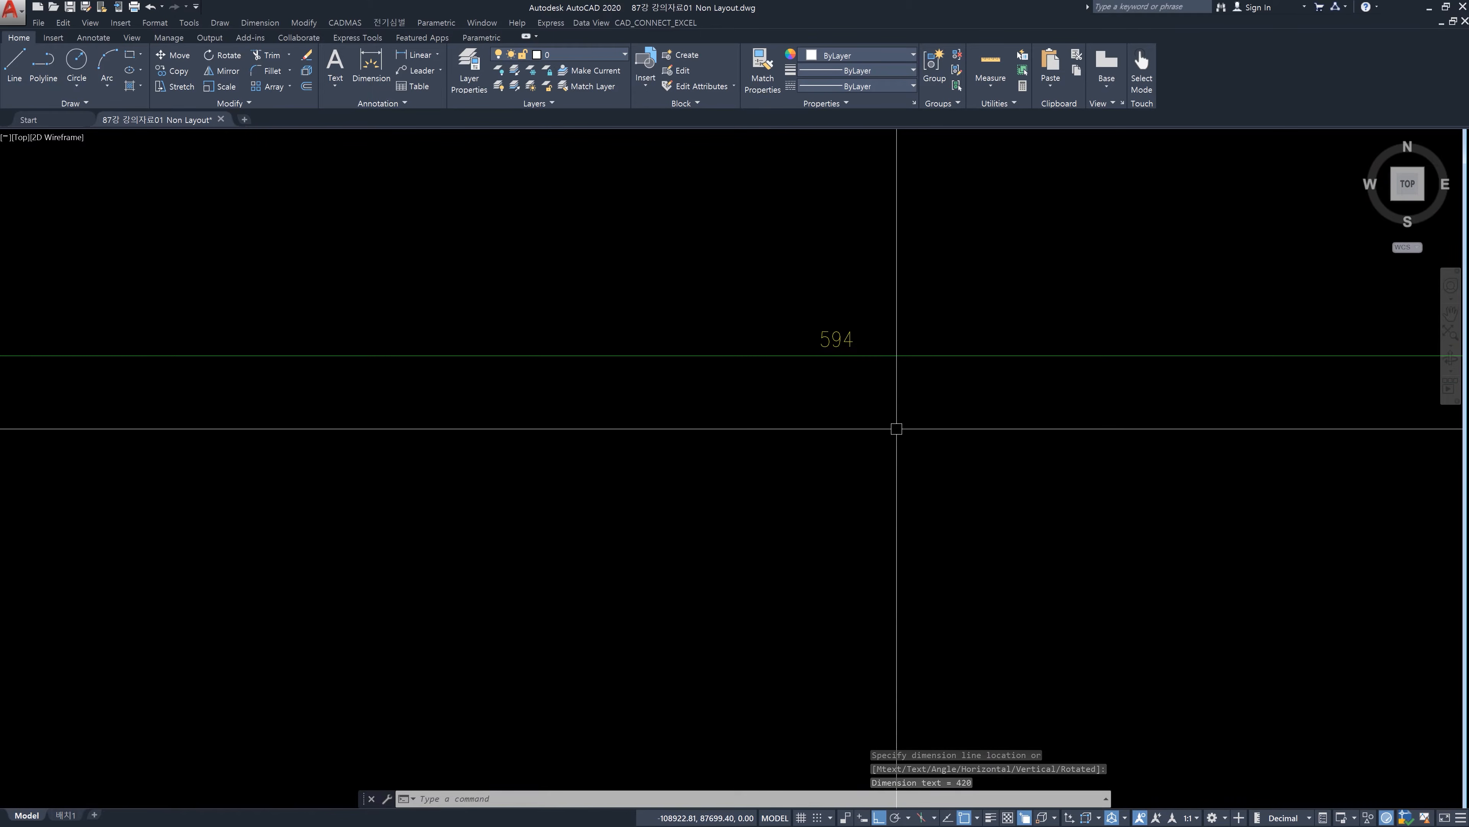
scroll(896, 428, down, 5)
Delete the overall width and height dimensions around the outer frame of the emptied plate sheet AI-EX11-001
key(Escape)
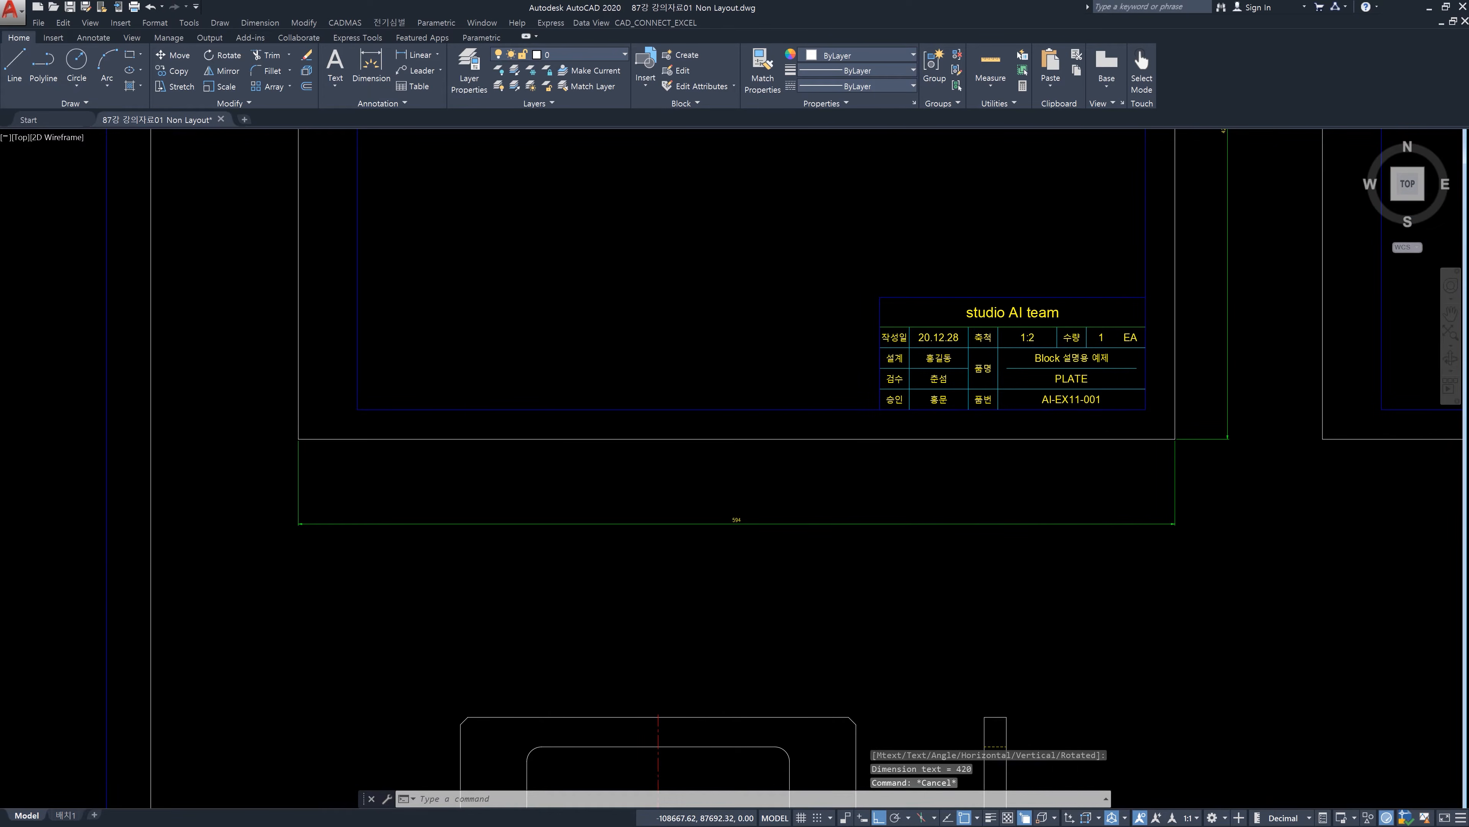
key(Escape)
click(736, 521)
click(1233, 474)
click(1199, 420)
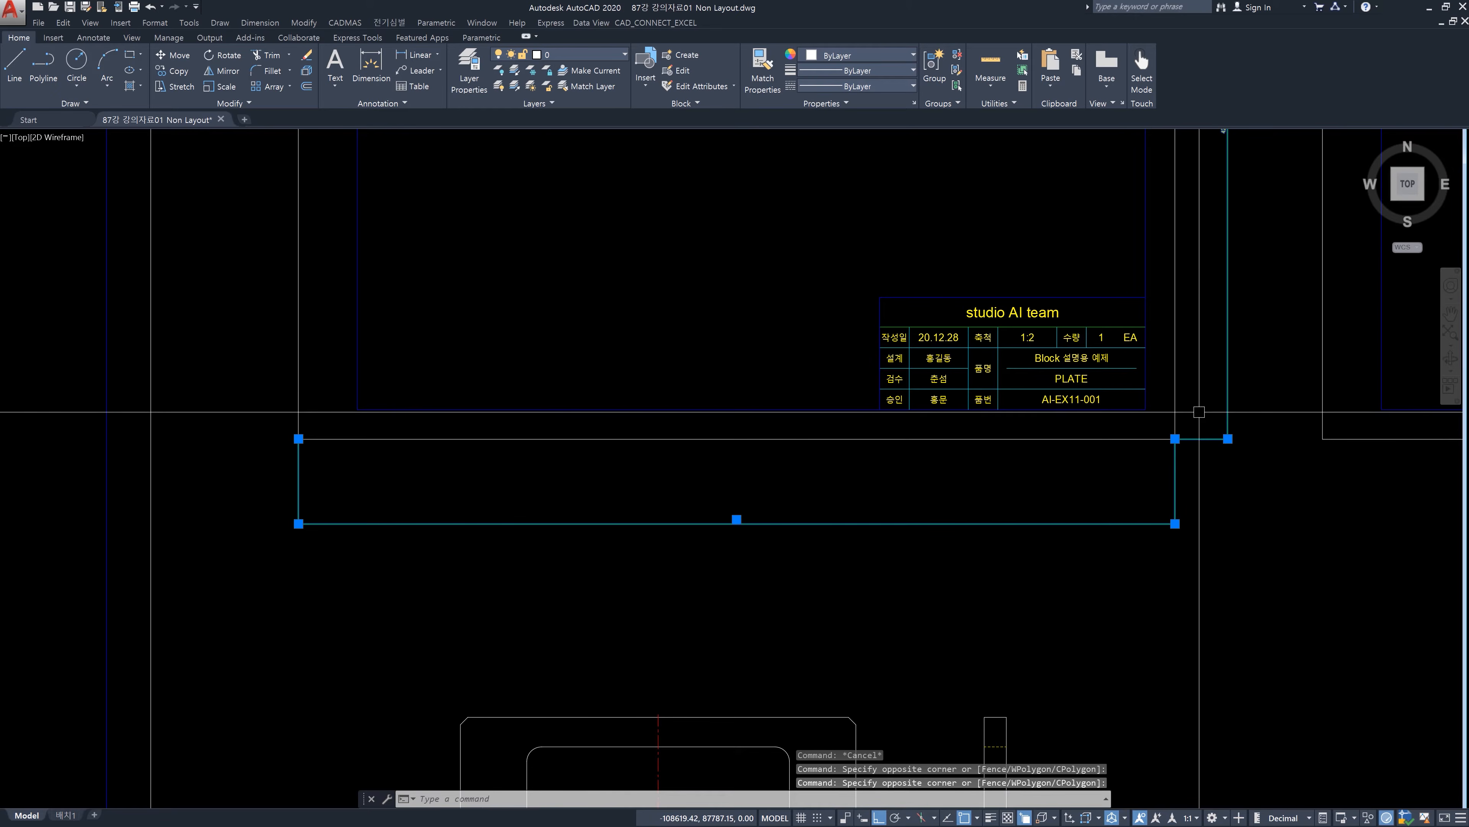
key(Delete)
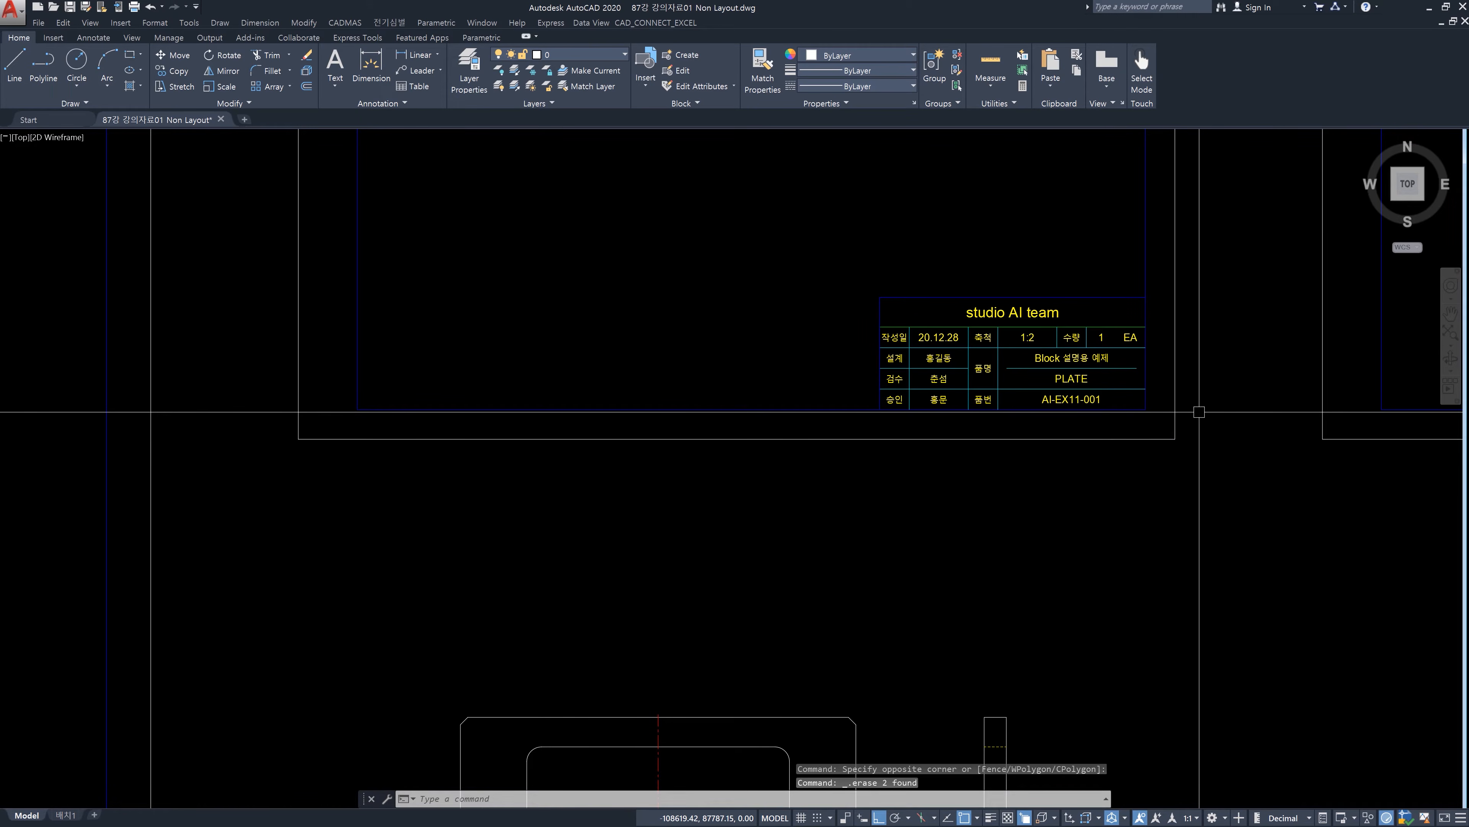
Look over the assembly and part sheets of the two roller units and compare the sizes of their frames
scroll(1171, 410, down, 4)
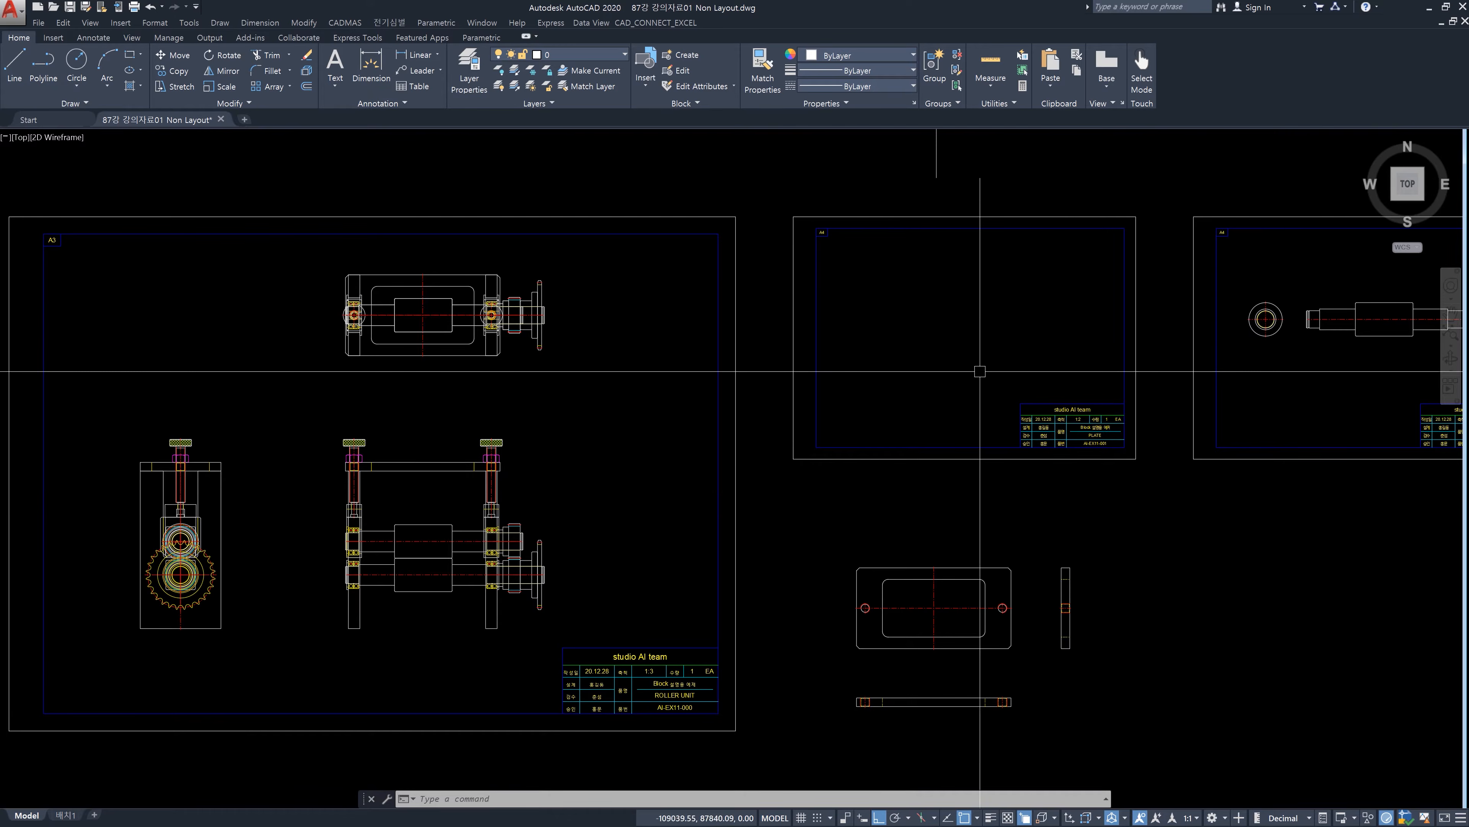
middle_drag(1095, 486, 747, 524)
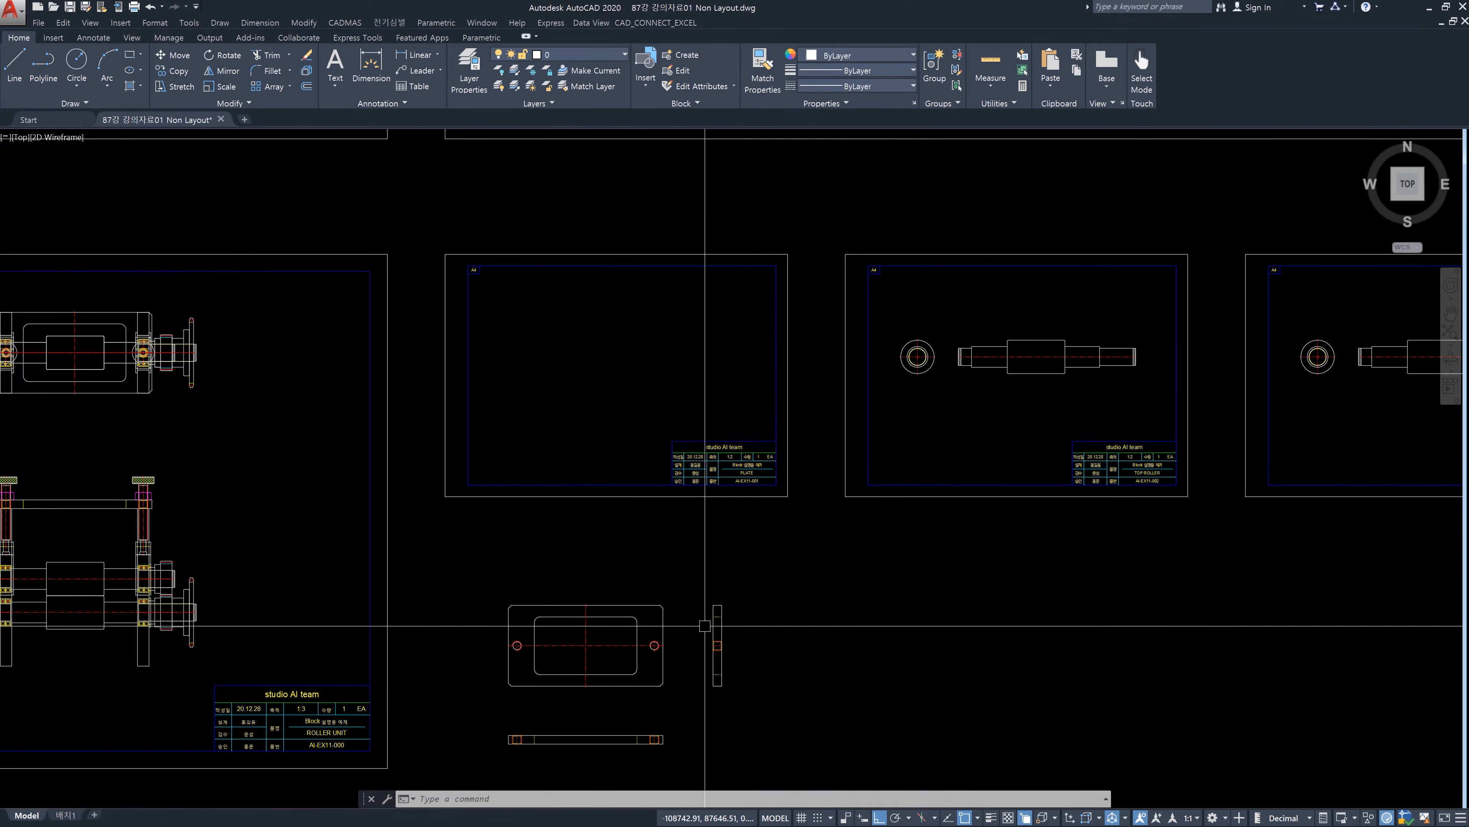
middle_drag(705, 623, 684, 498)
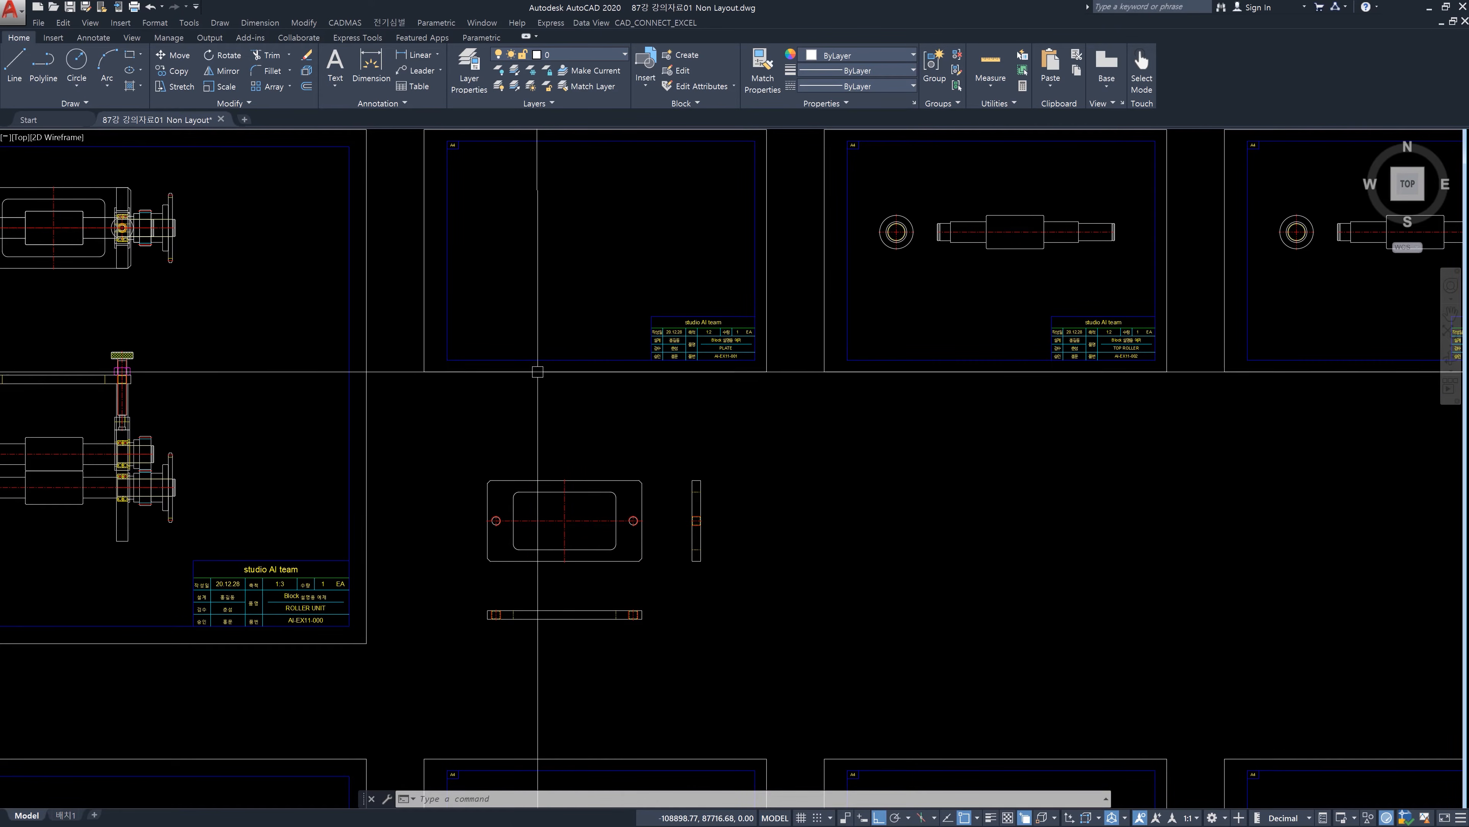
scroll(700, 568, down, 4)
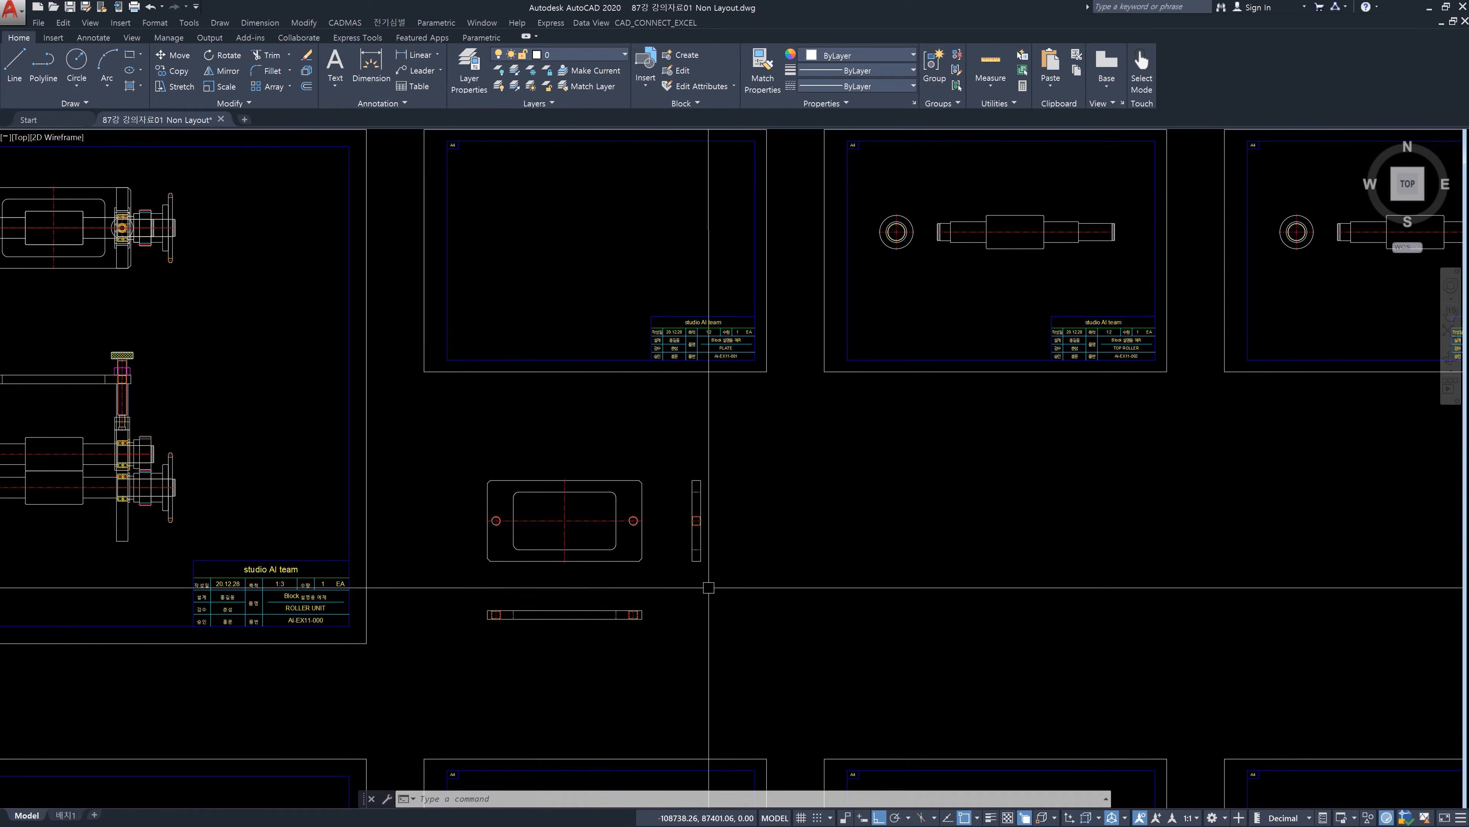
scroll(889, 418, up, 4)
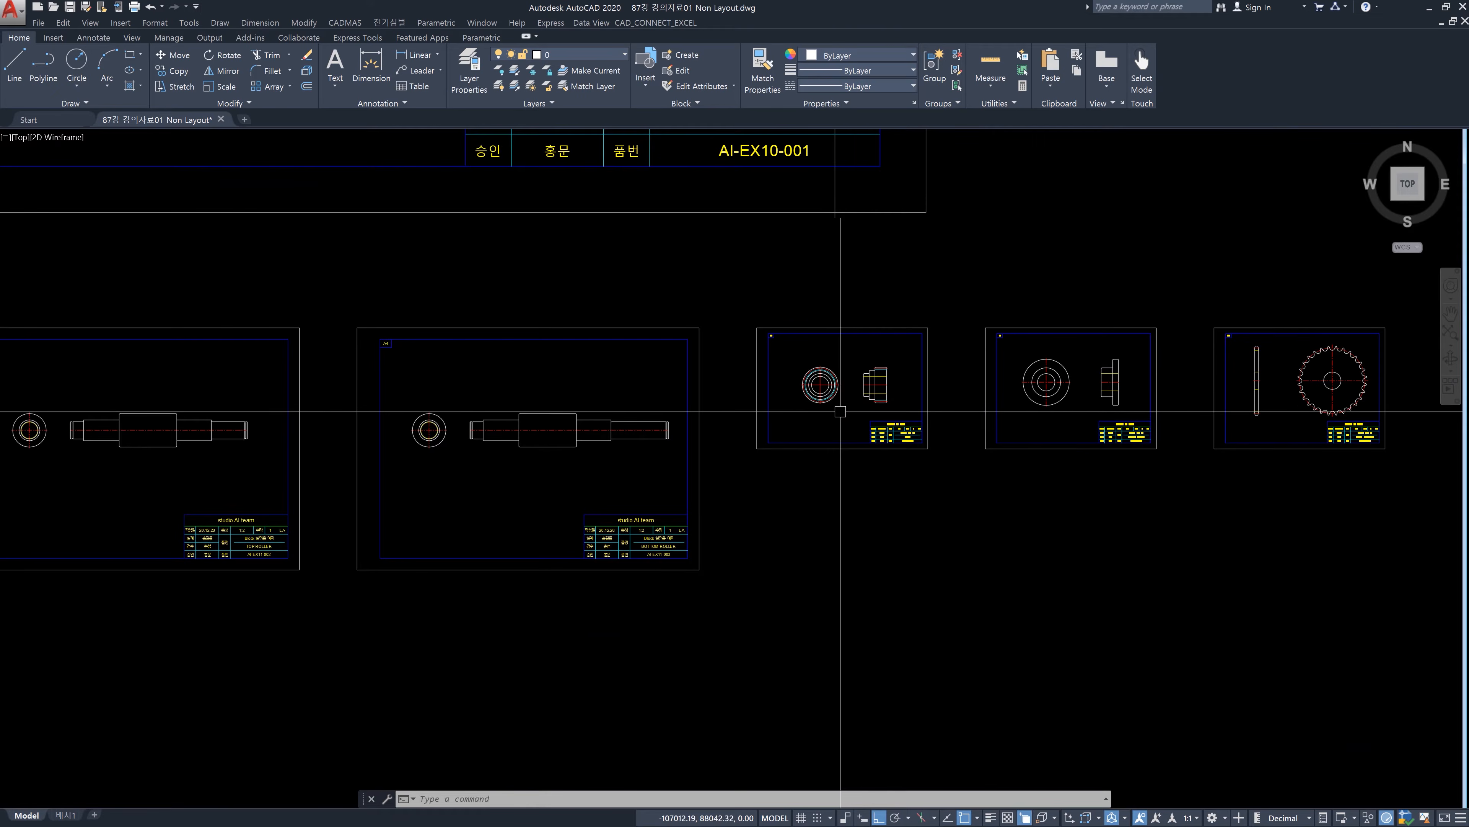
scroll(841, 420, down, 2)
middle_drag(803, 475, 1022, 456)
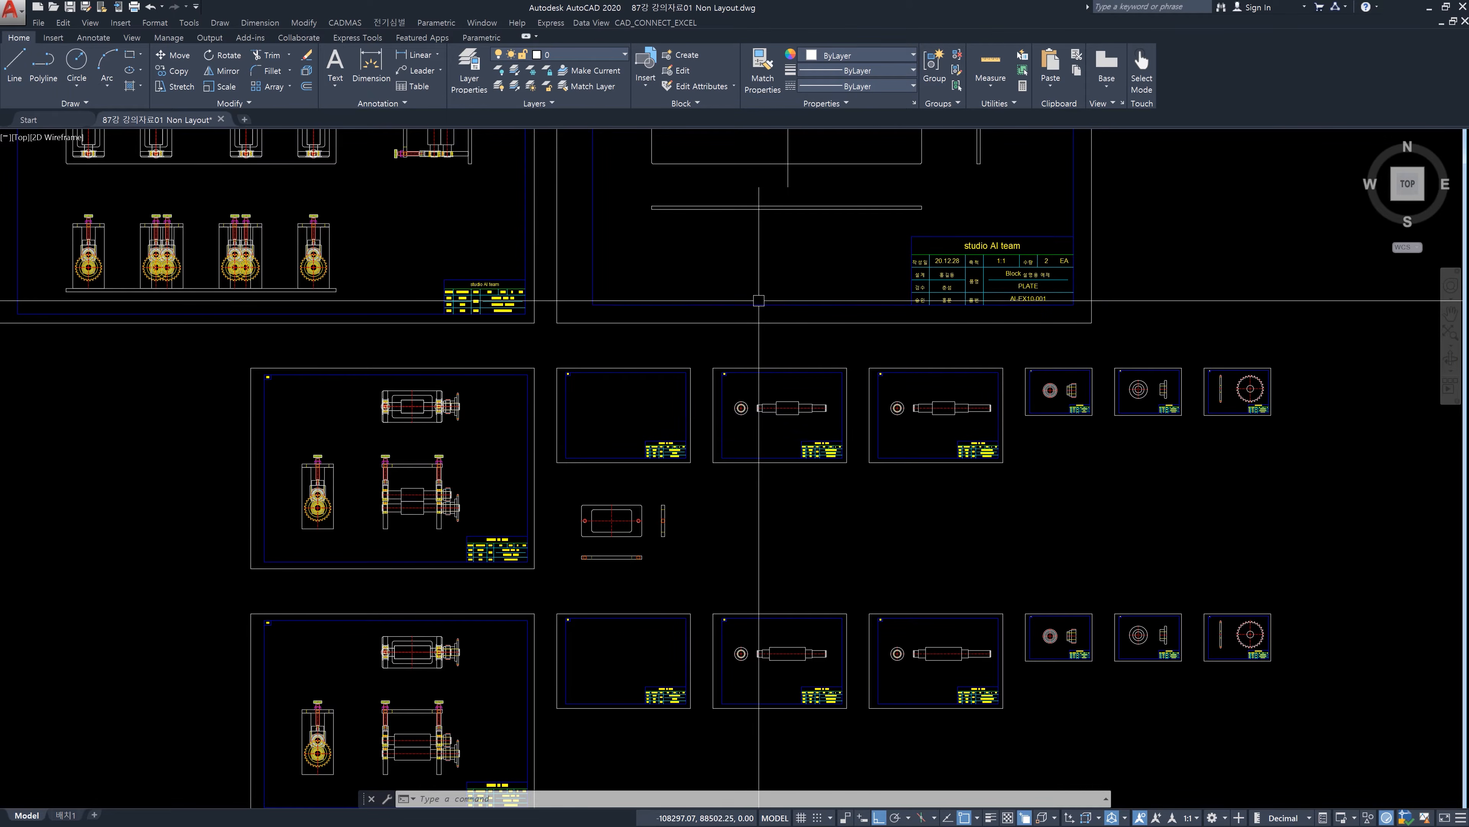
Scale the upper roller unit's emptied A4 plate sheet frame and title block by 0.5 about the frame's upper-left corner
scroll(601, 404, up, 6)
text(sc)
key(Return)
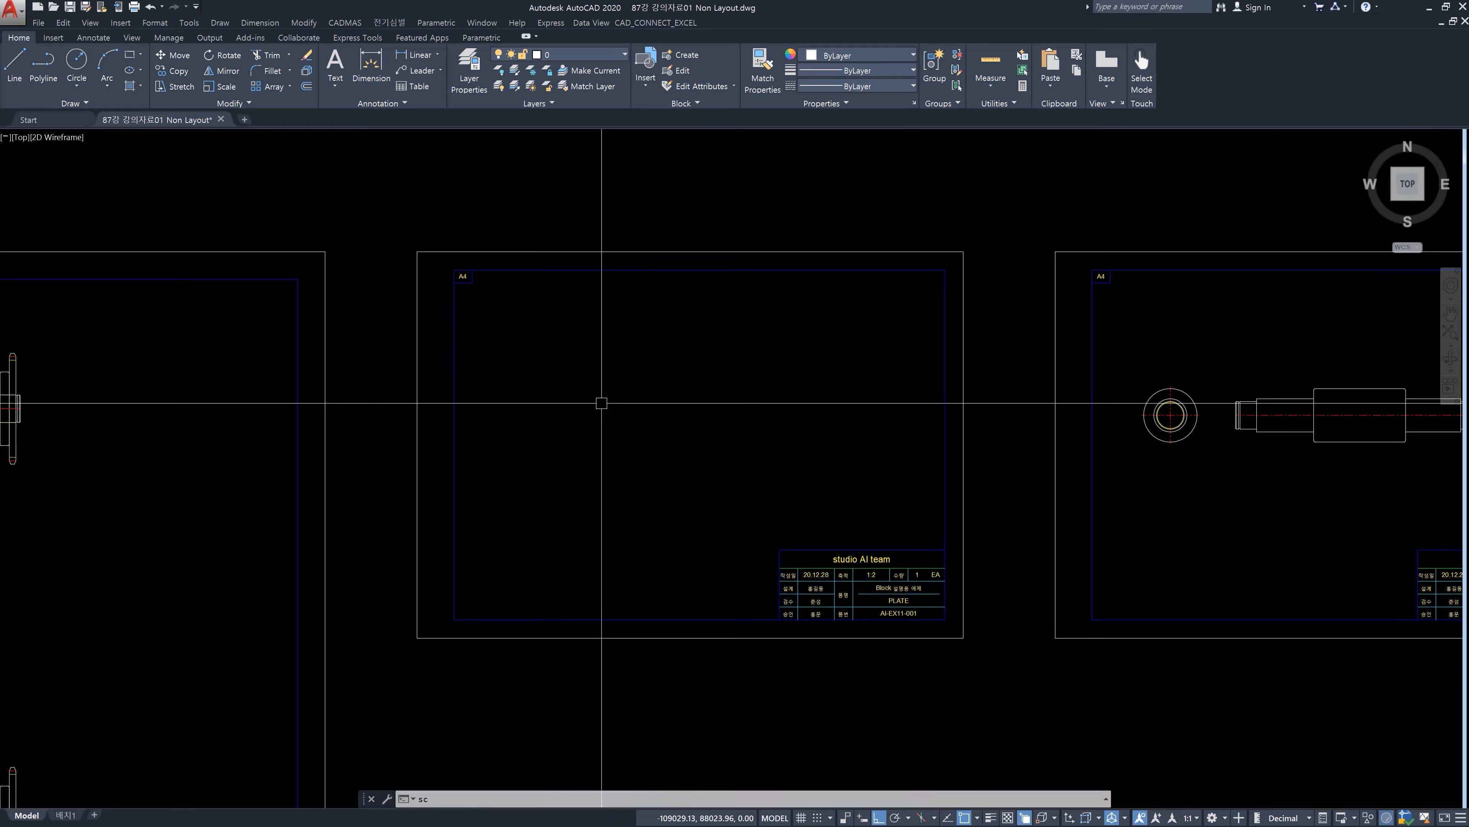
click(391, 234)
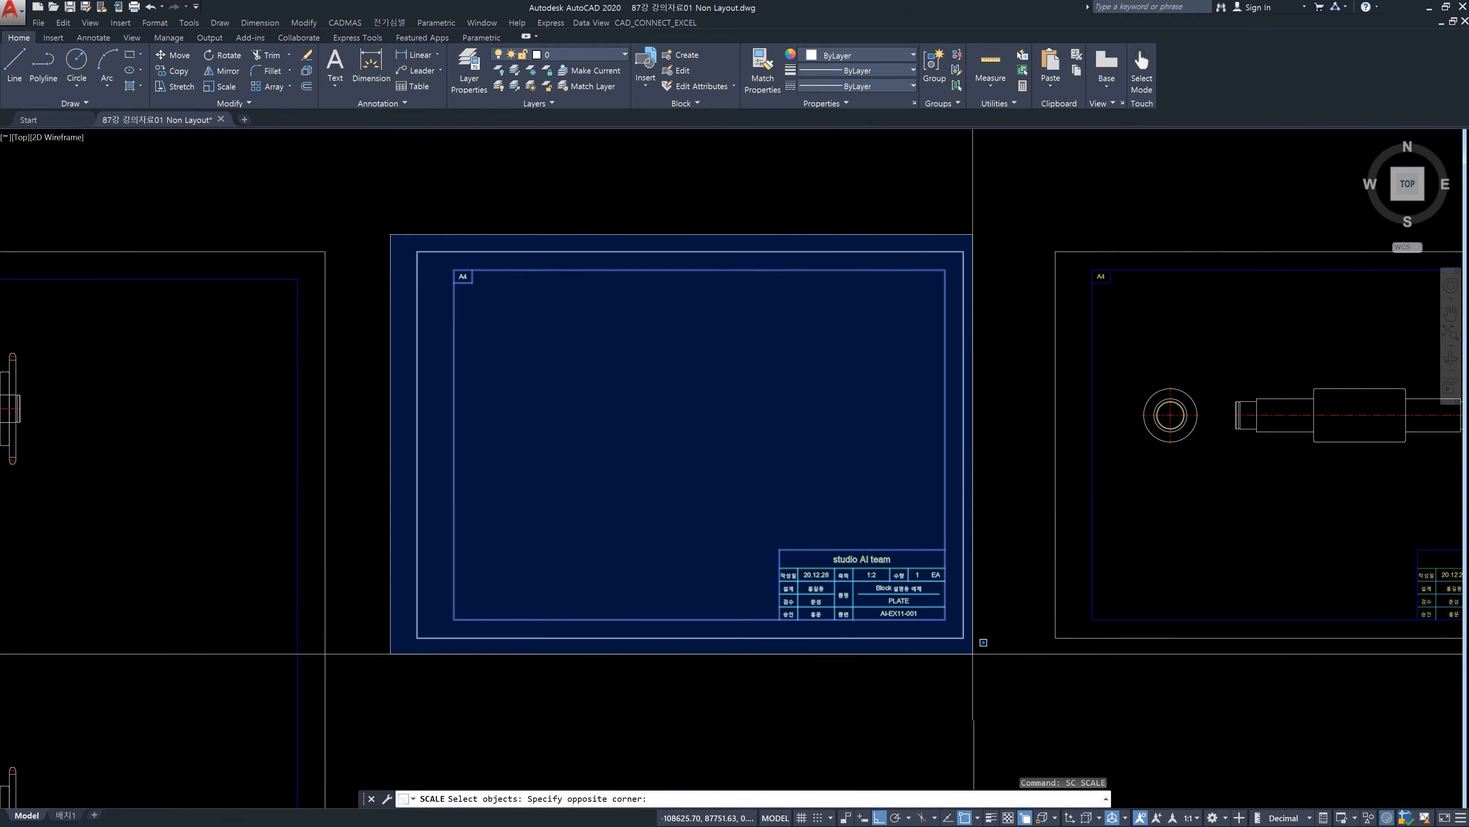
click(976, 643)
key(Return)
click(417, 251)
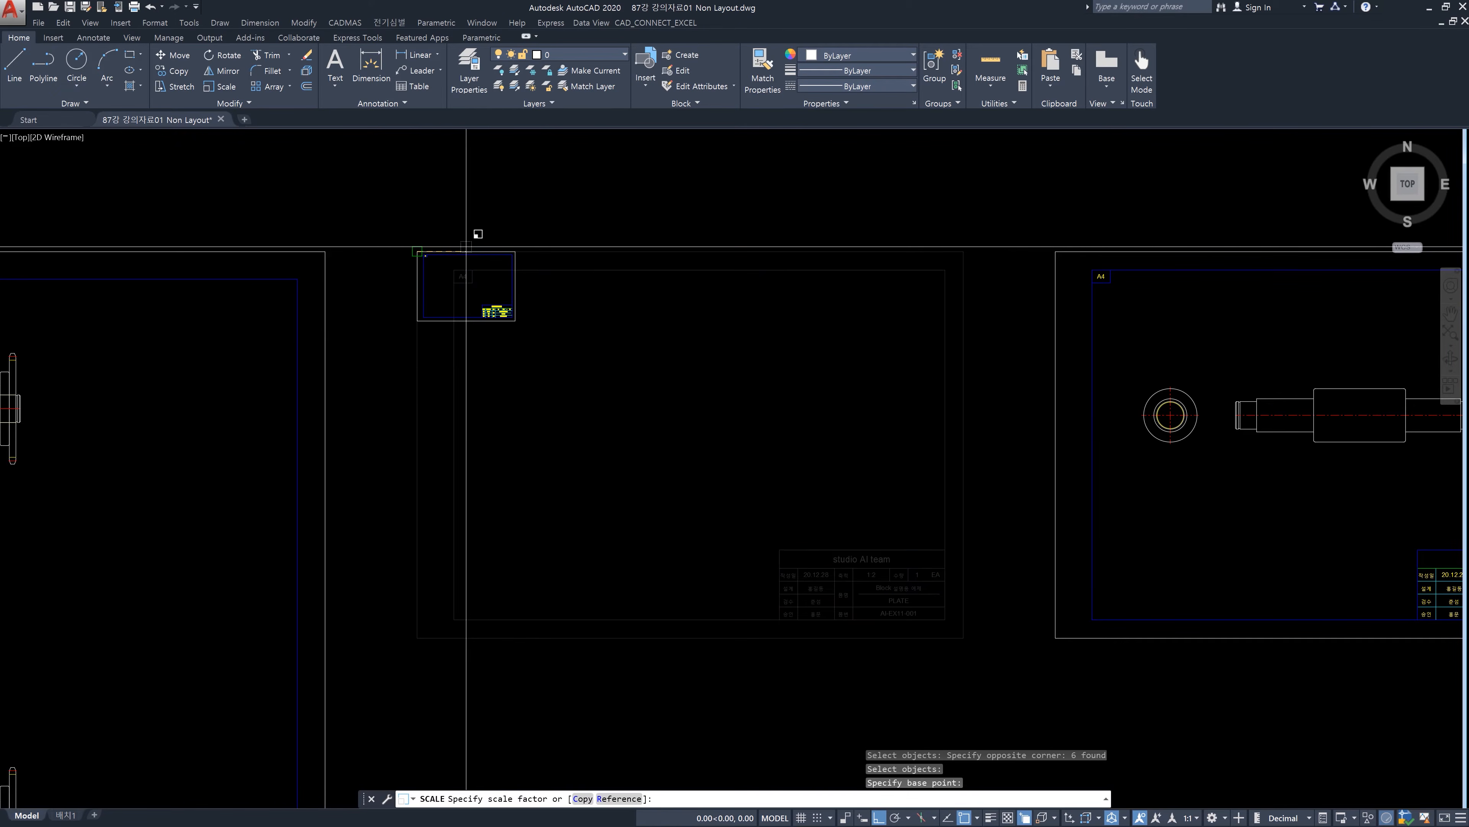
text(.5)
key(Return)
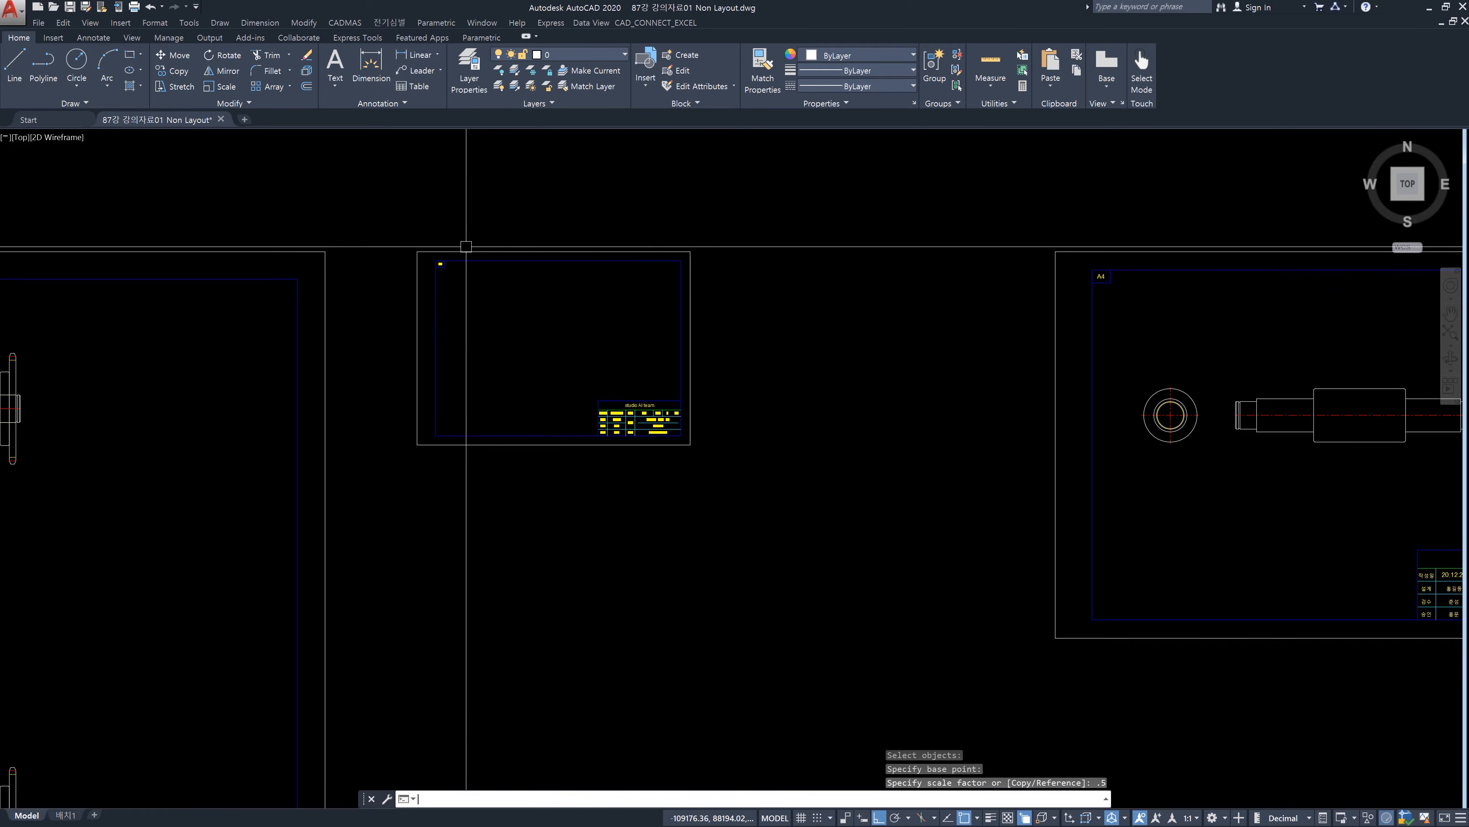
Scale the lower roller unit's emptied plate sheet frame and title block by 0.5 about the frame's upper-left corner
scroll(518, 410, down, 5)
scroll(477, 372, up, 1)
key(Return)
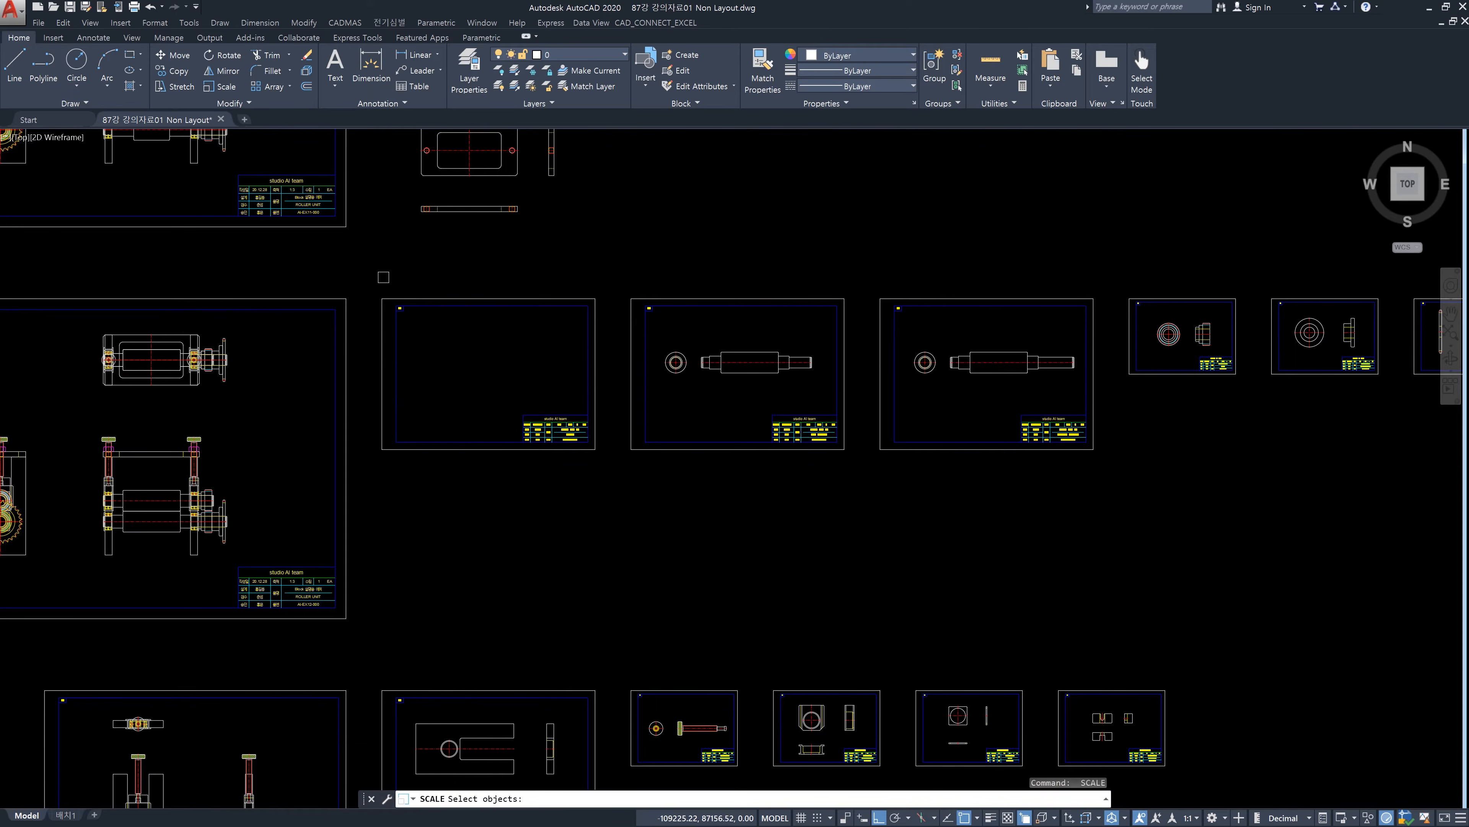
click(376, 275)
click(592, 454)
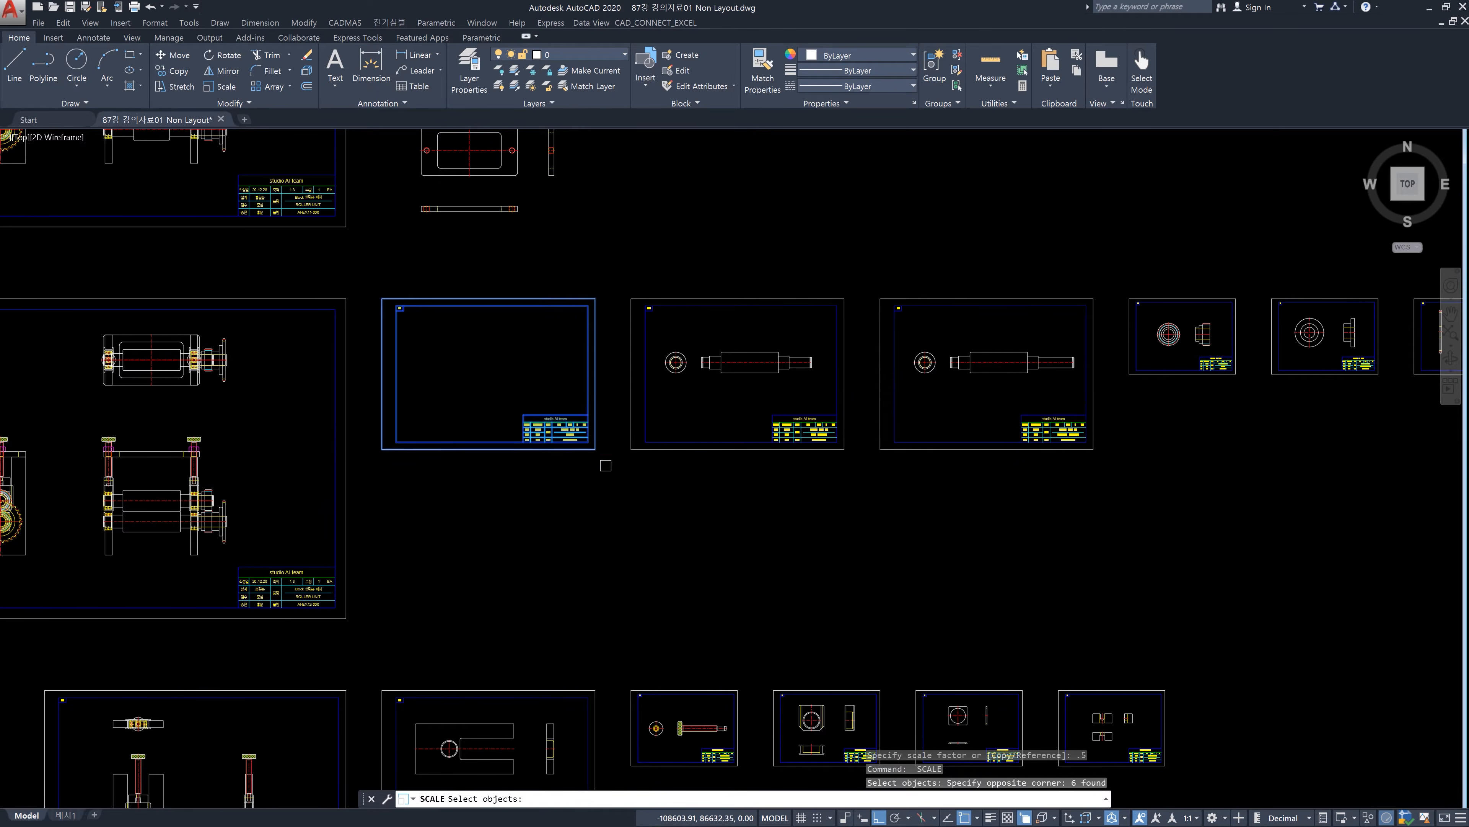
key(Return)
click(383, 298)
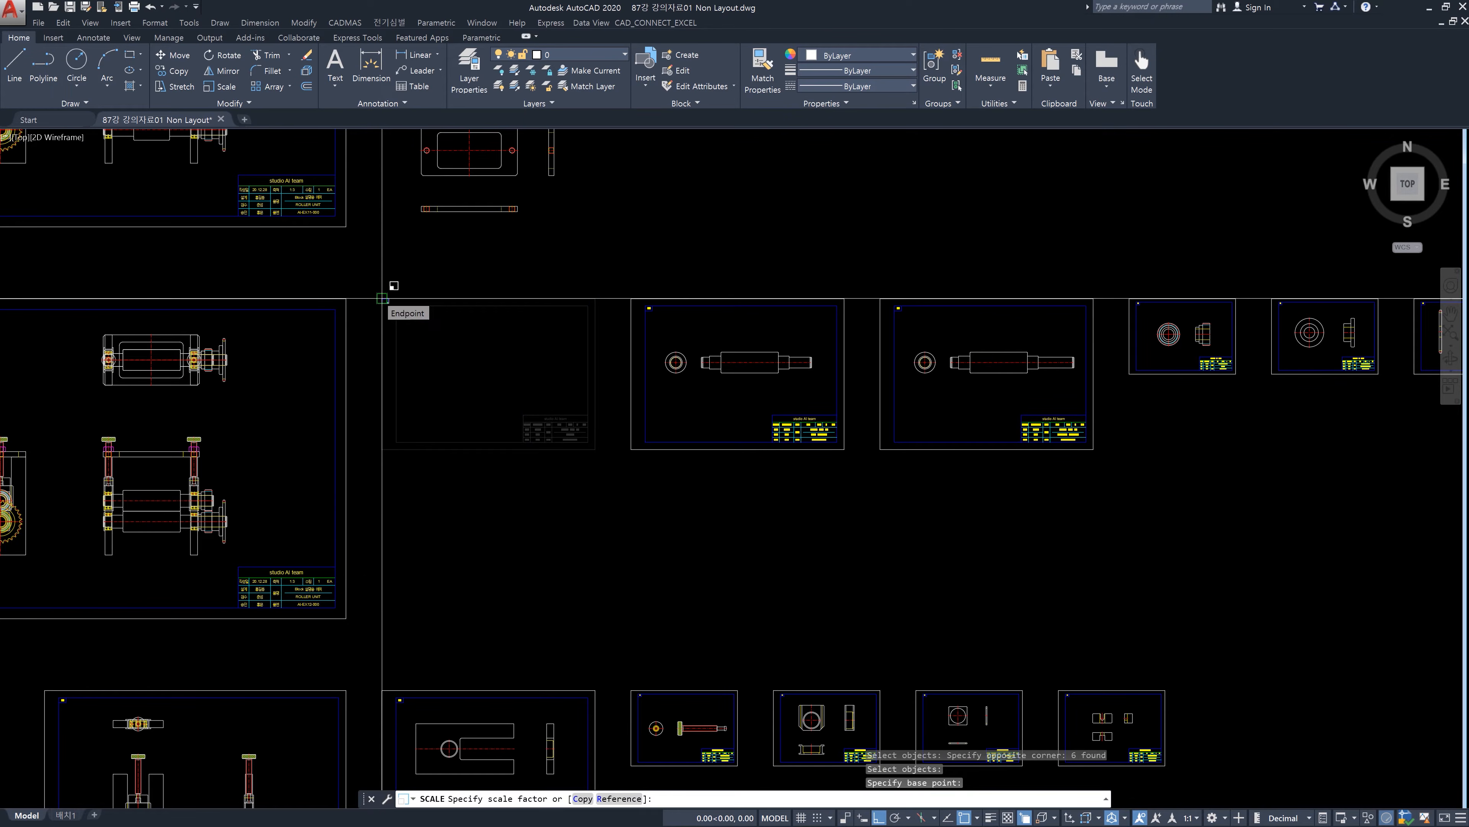
text(.5)
key(Return)
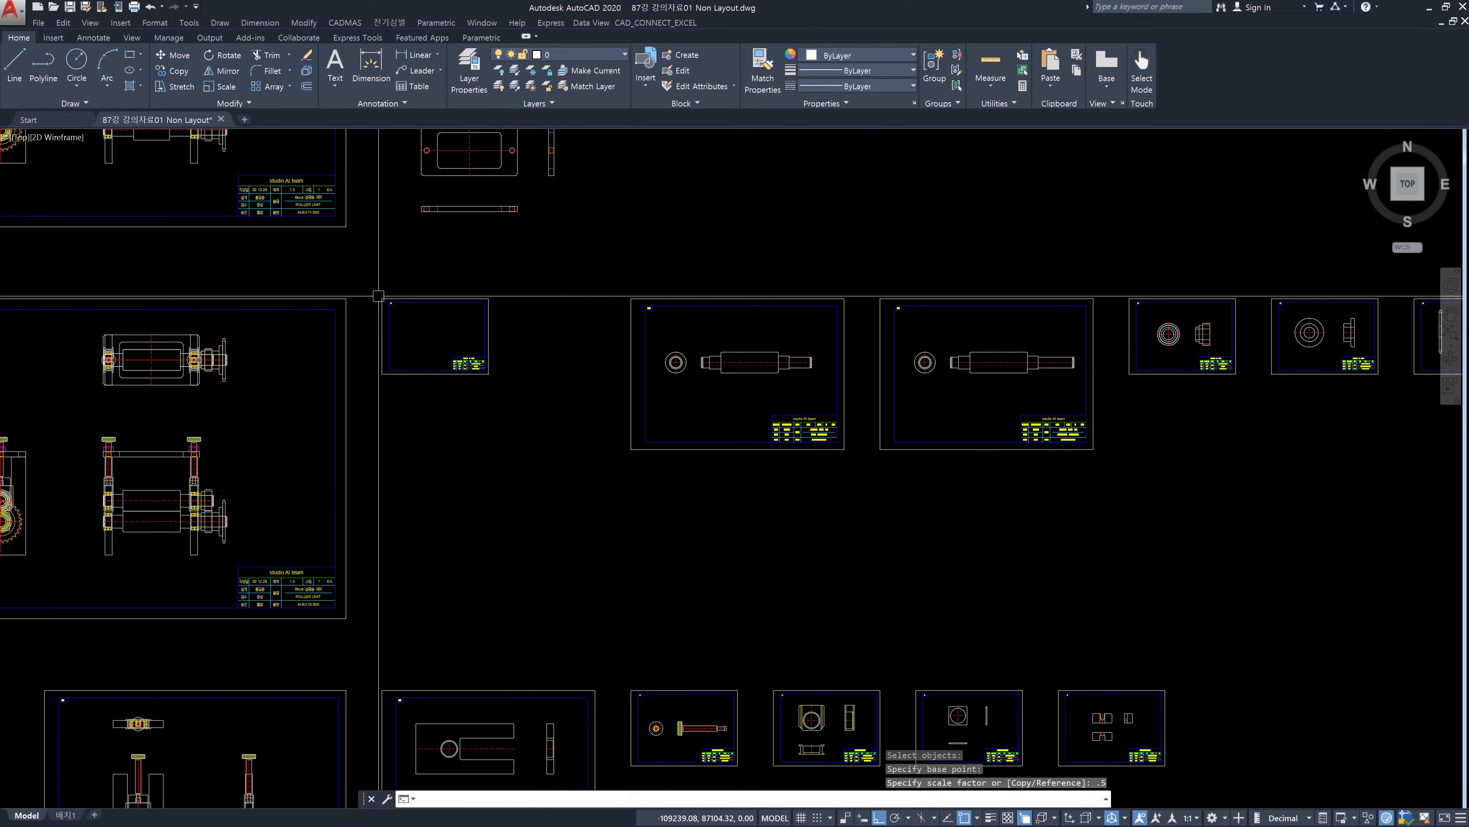
Select the shaft side views and a round end view on the roller sheets to check them as blocks, and clear the selection
scroll(378, 296, down, 4)
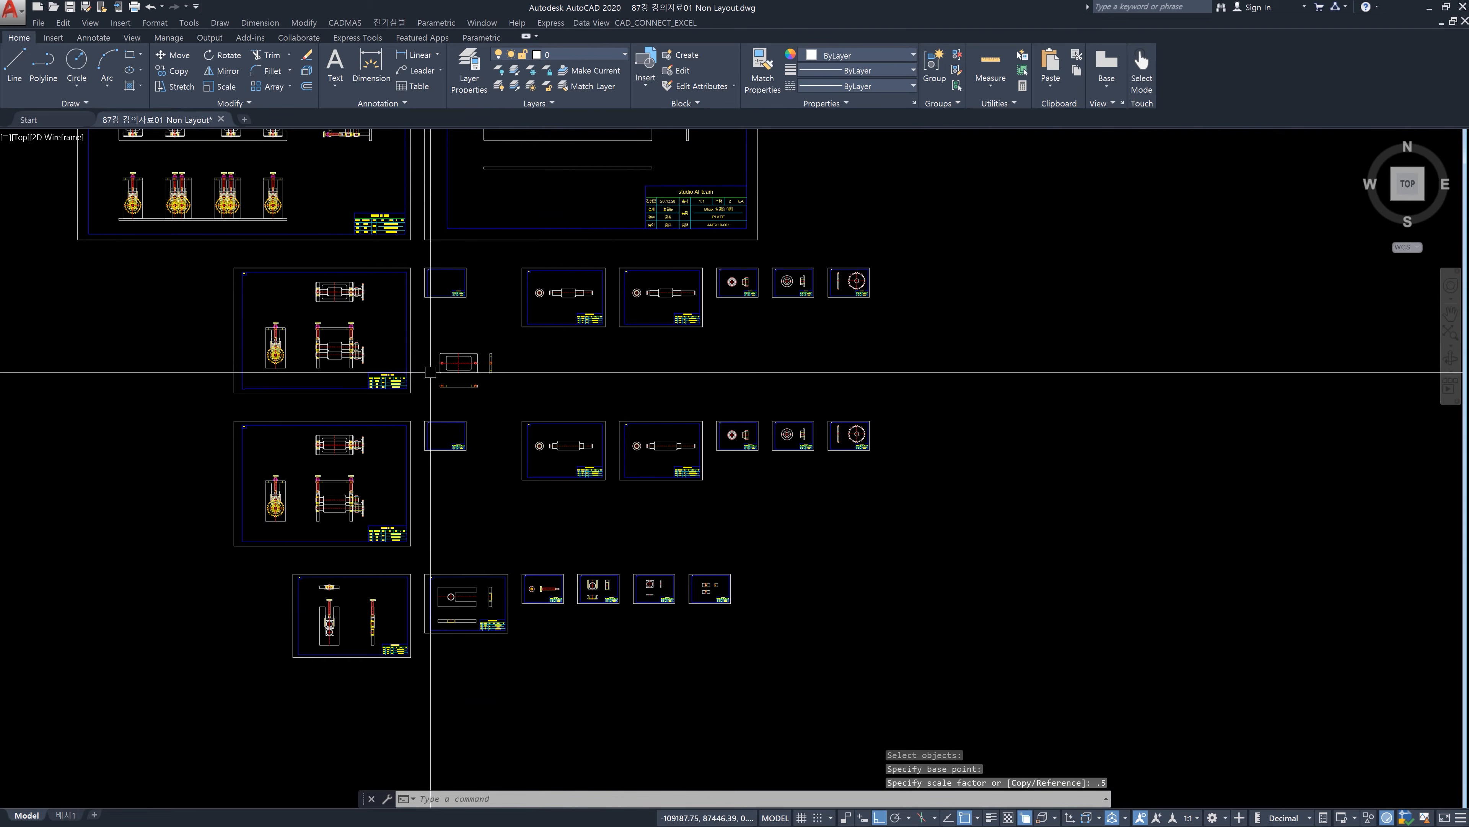
scroll(485, 407, up, 5)
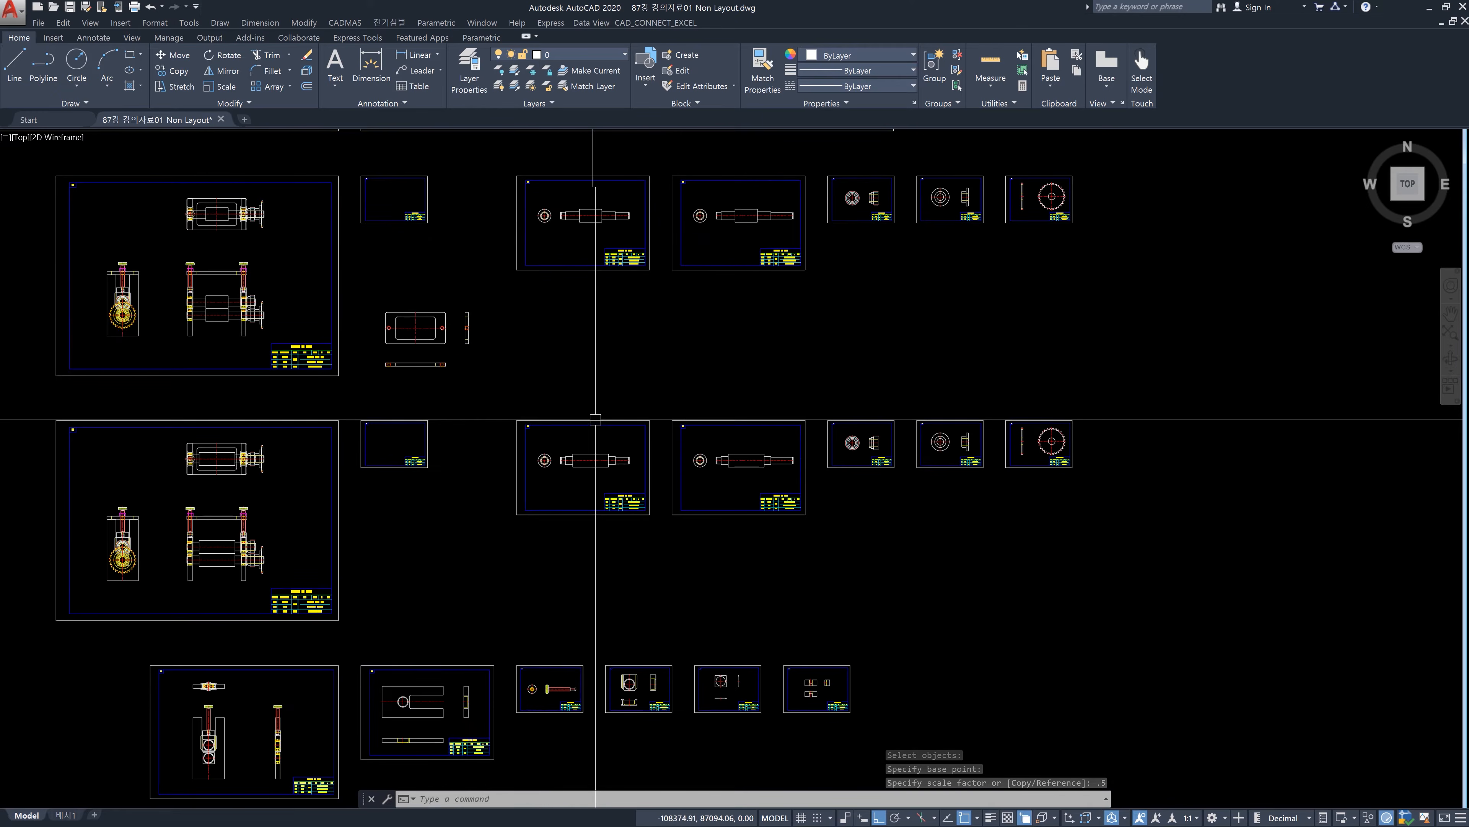
scroll(461, 341, up, 2)
middle_drag(462, 341, 436, 226)
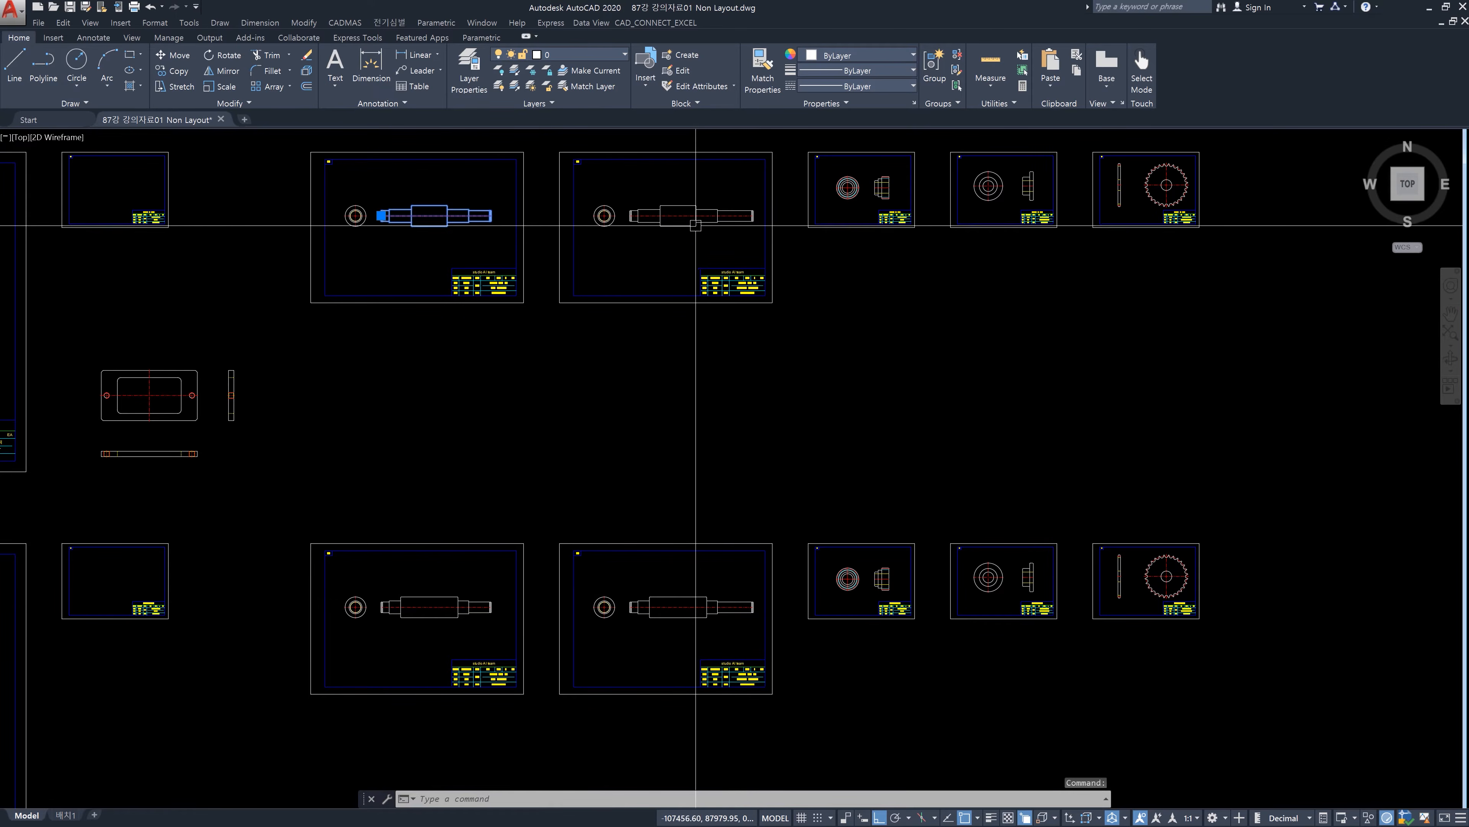
click(694, 216)
click(687, 595)
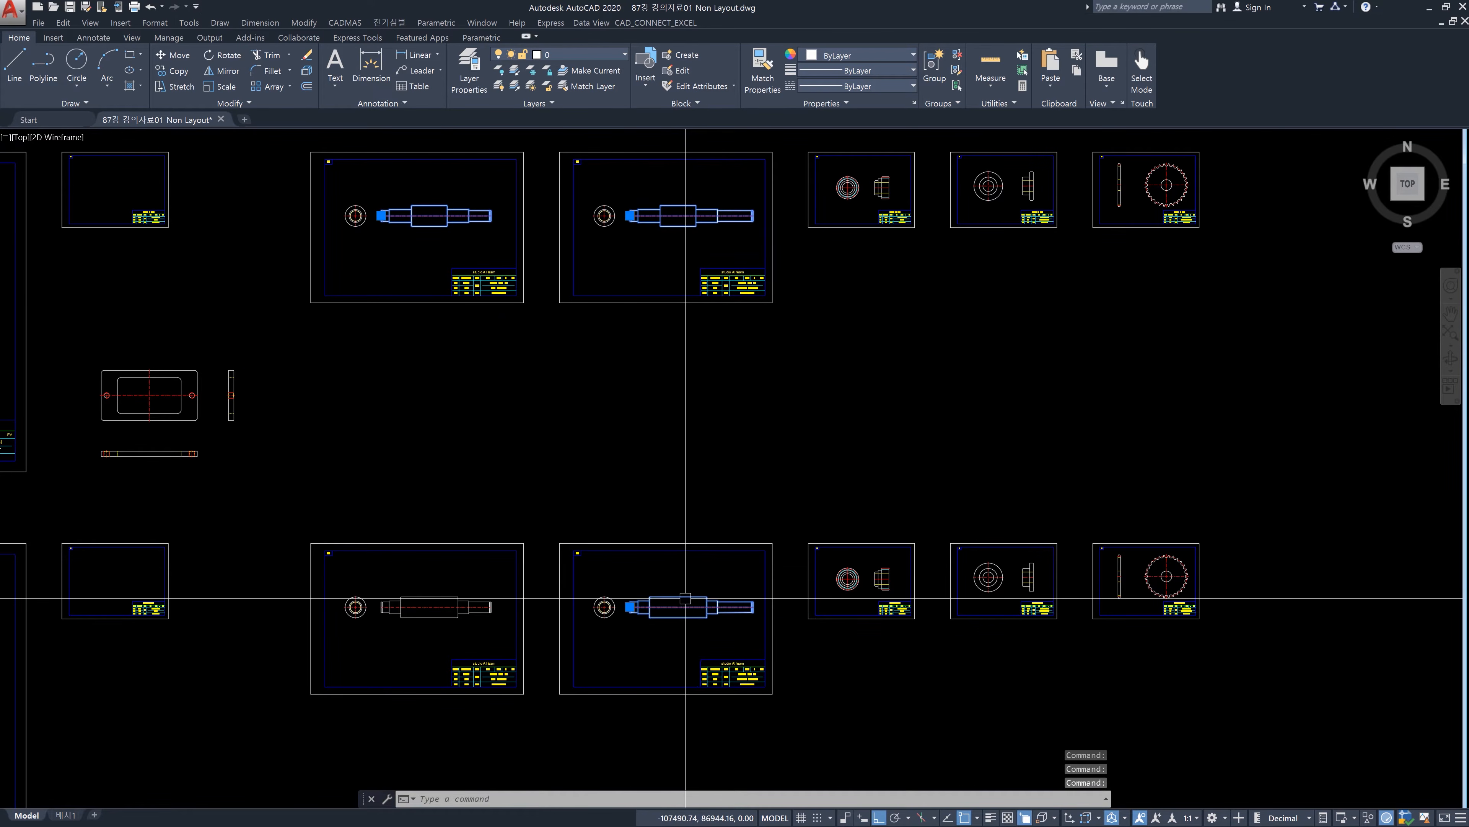
click(440, 598)
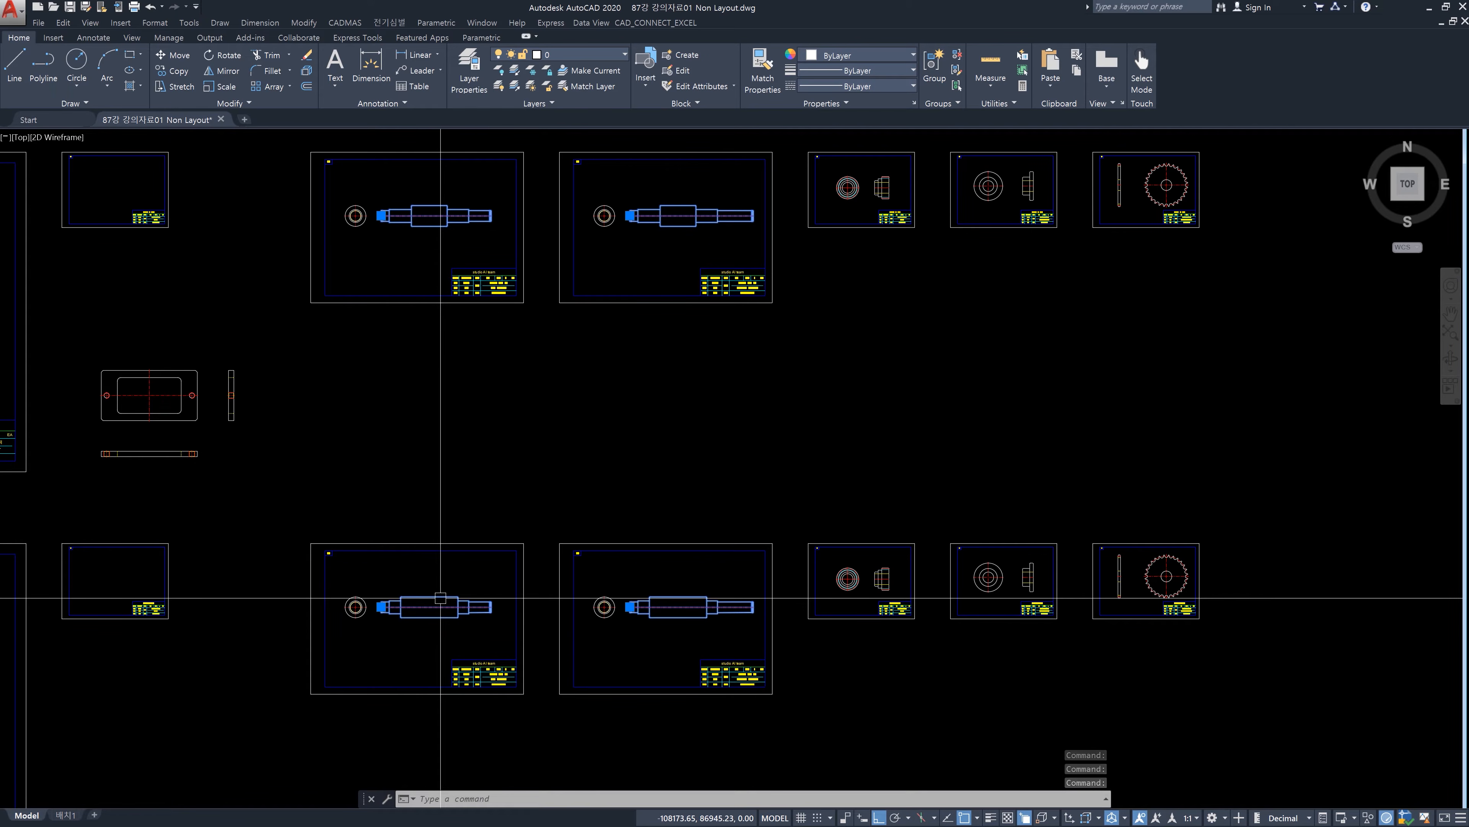
key(Escape)
click(360, 613)
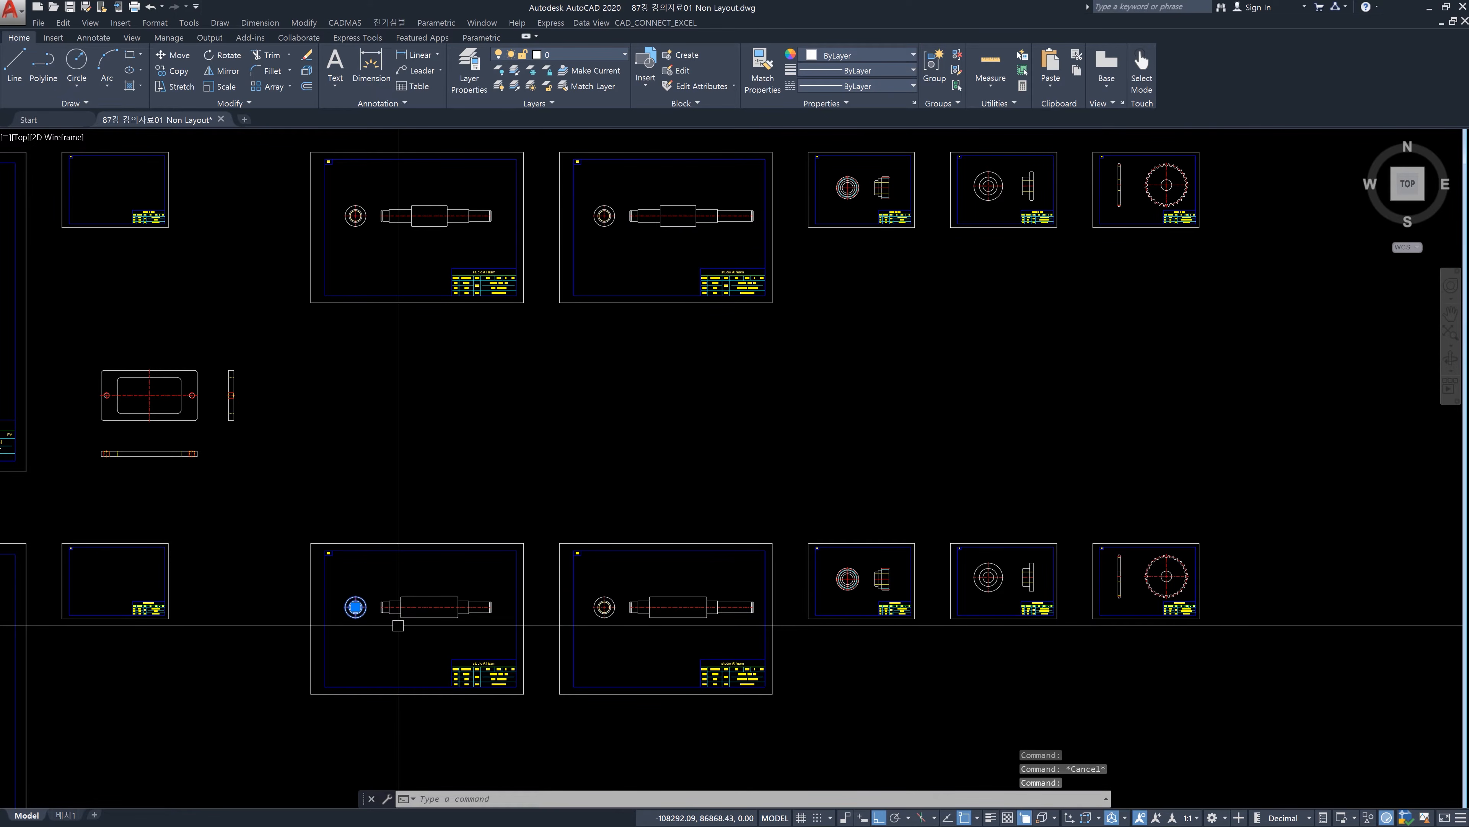
key(Escape)
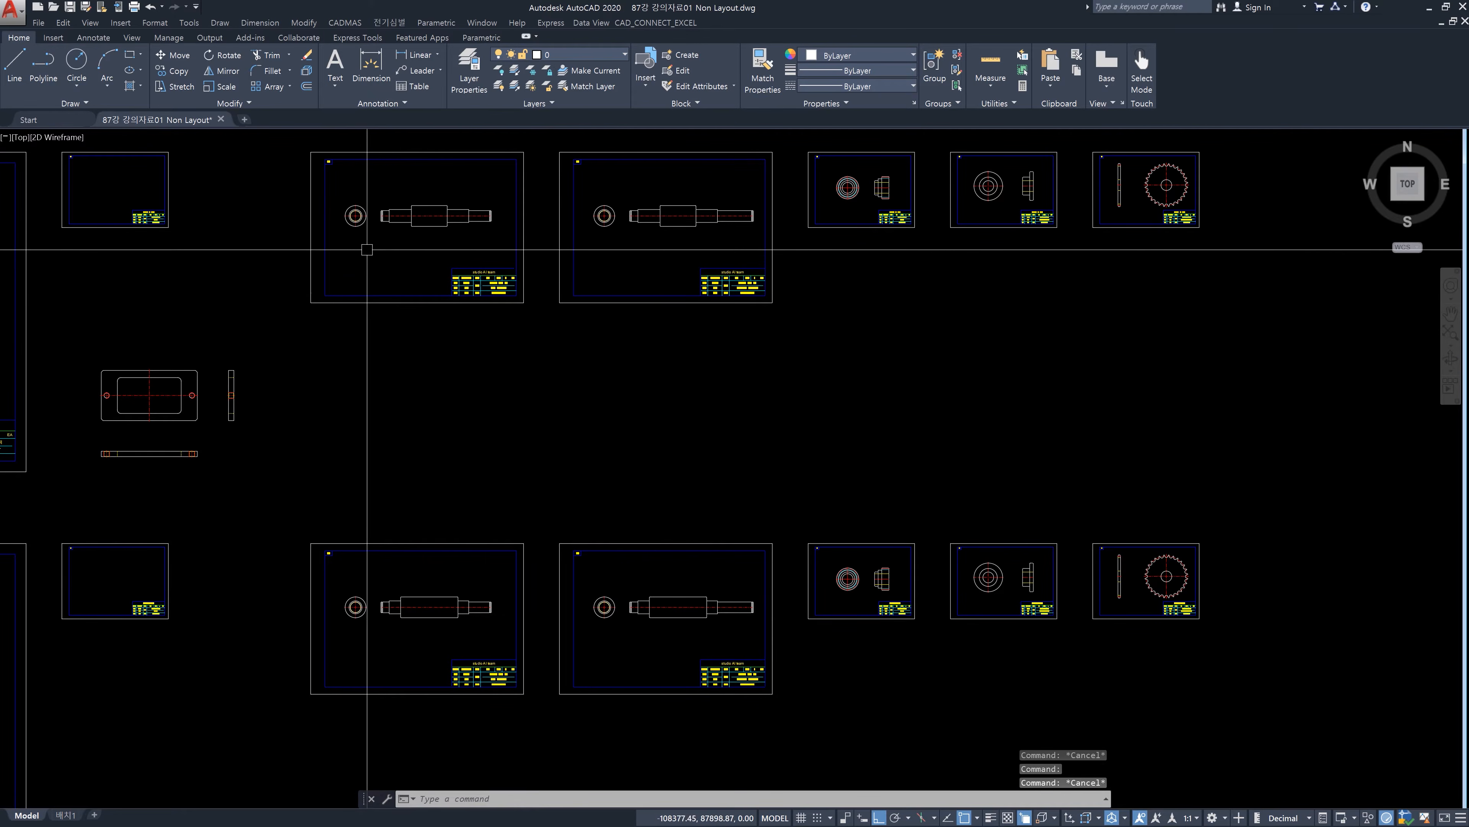
Open the round end-view block on the upper top roller sheet for in-place reference editing and discard the reference changes
double_click(363, 225)
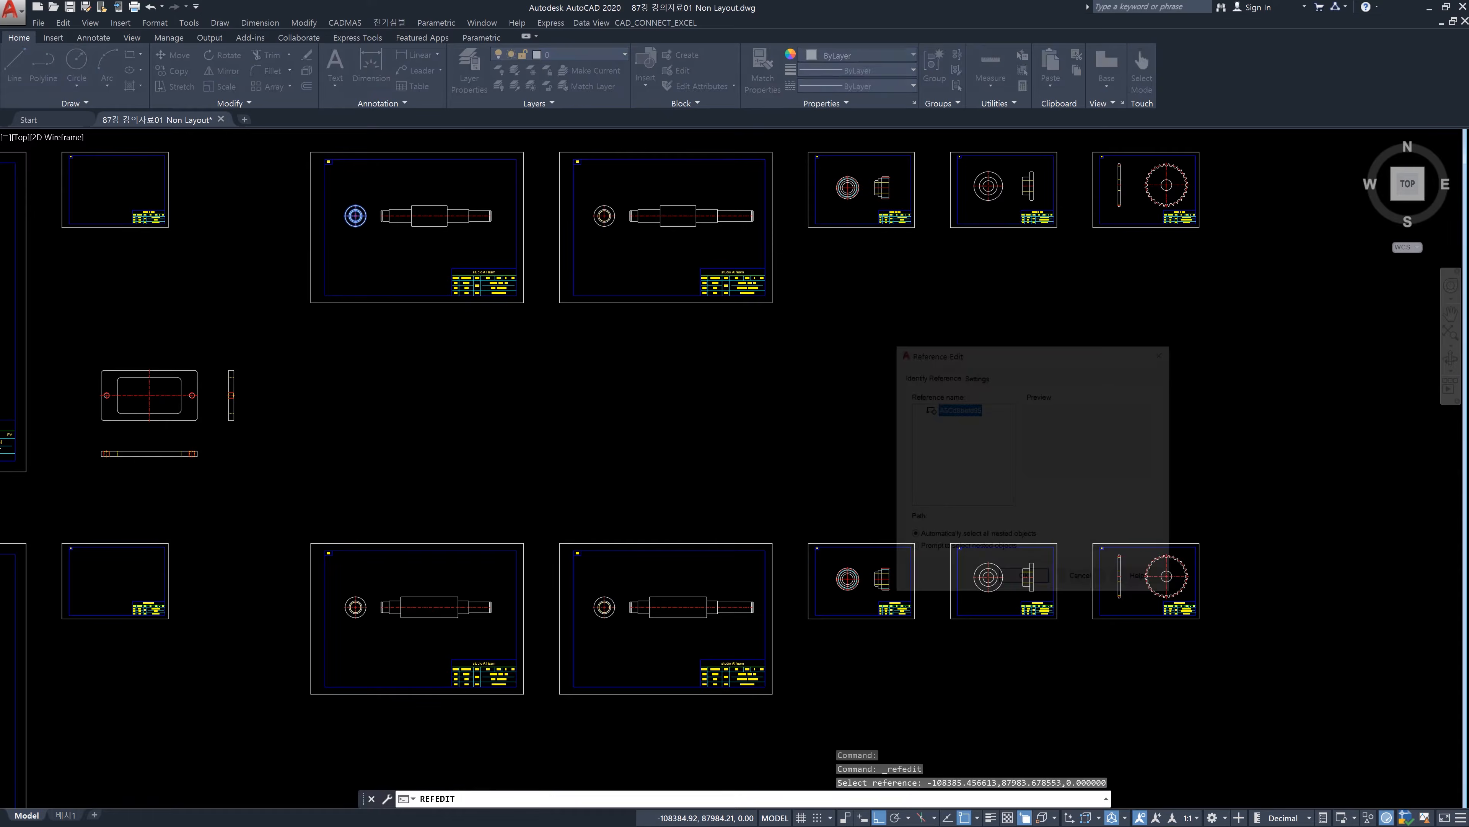
key(Return)
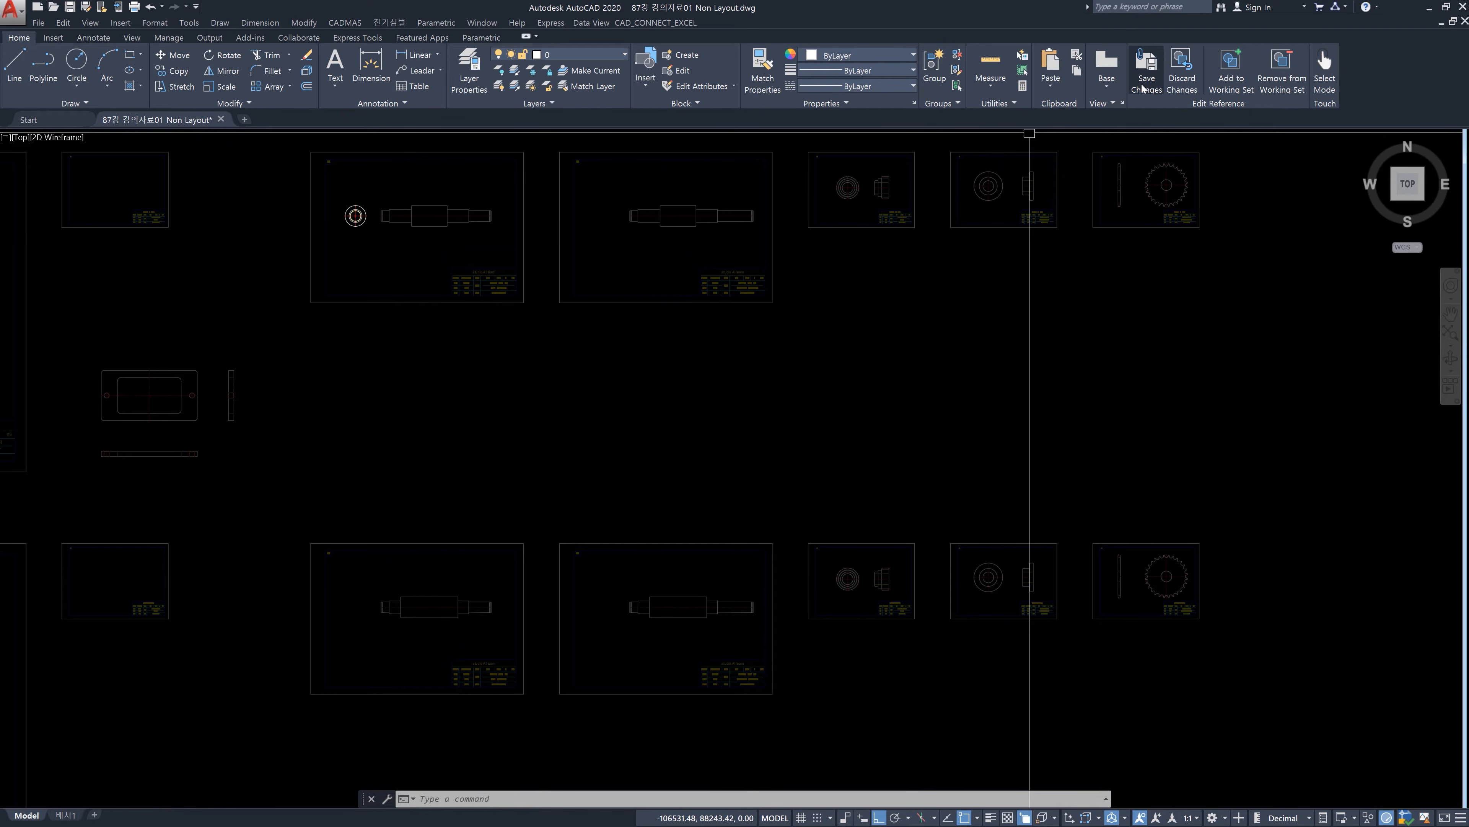
click(1181, 68)
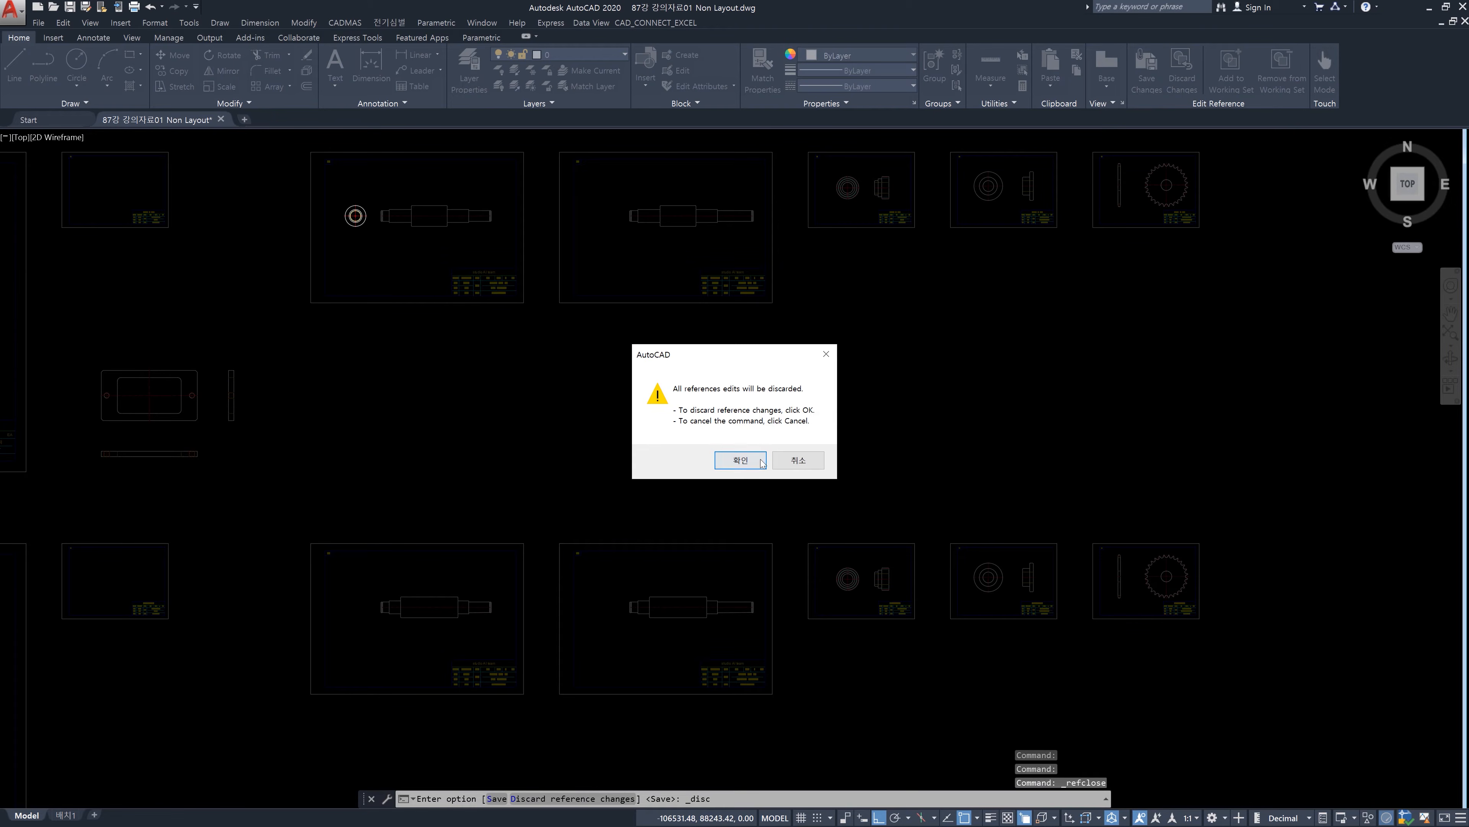
click(740, 461)
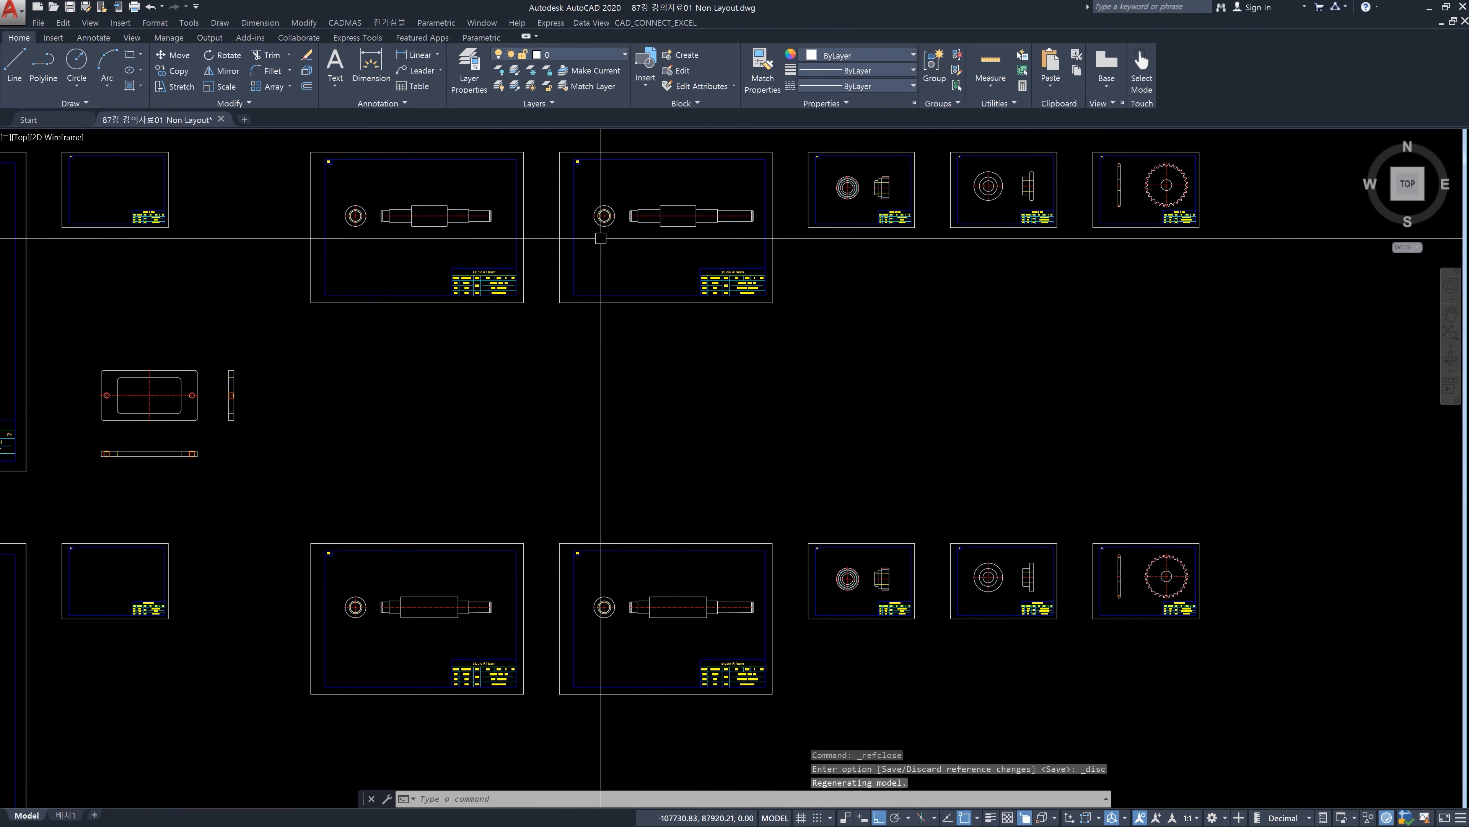
Delete the round end views from both bottom roller sheets and from the lower top roller sheet
click(601, 220)
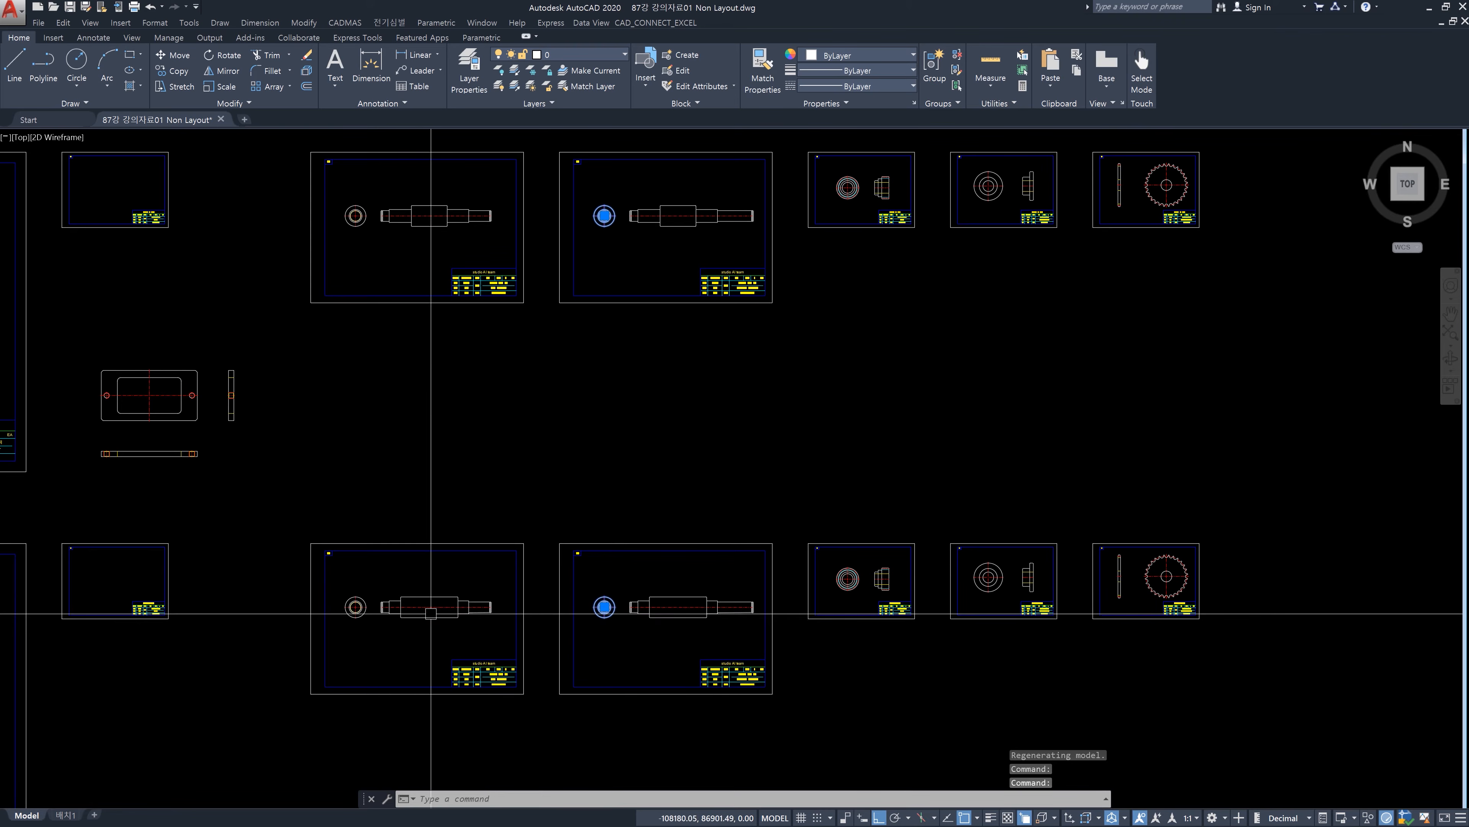
click(364, 611)
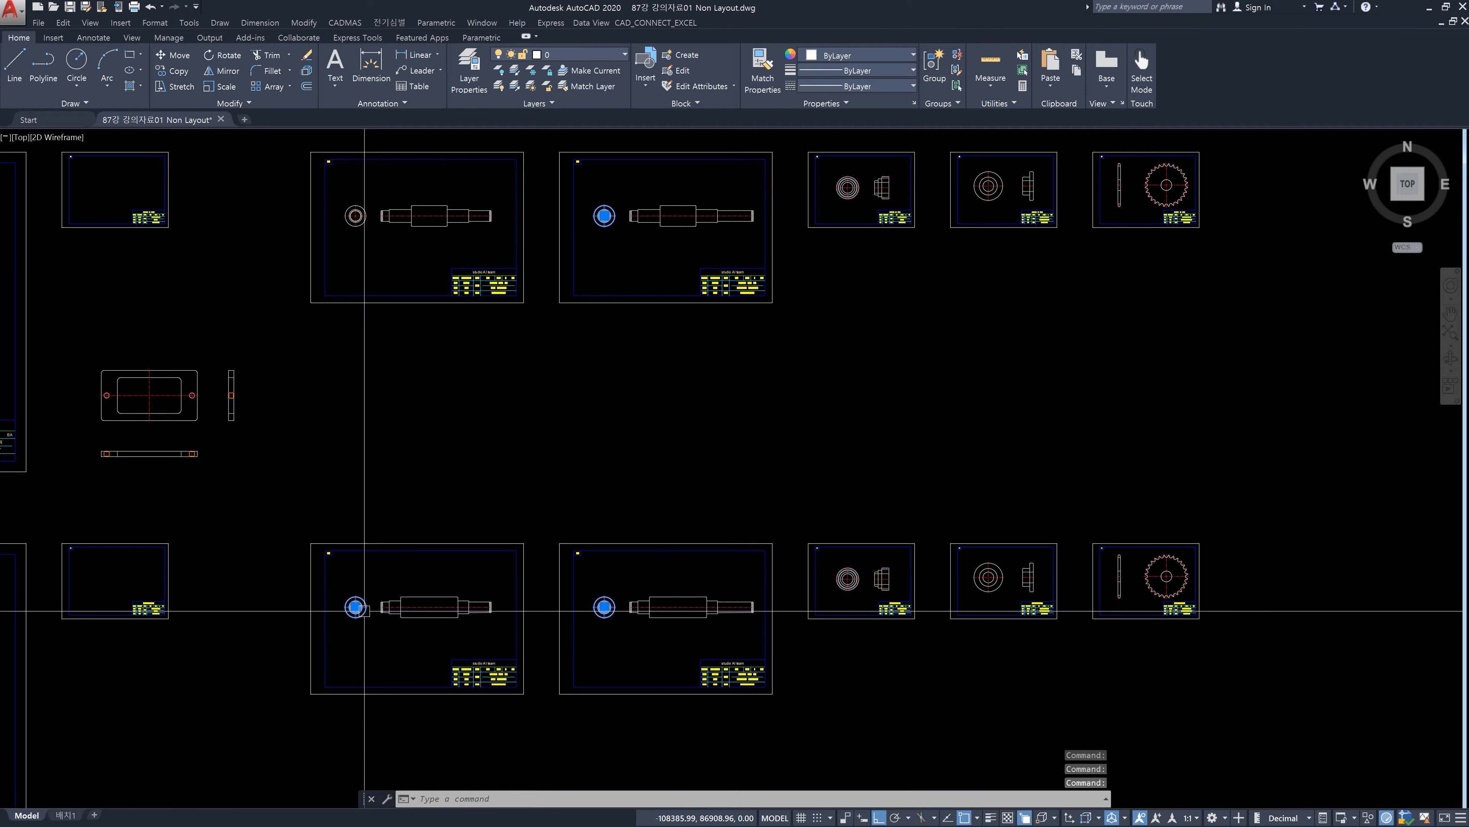
key(Delete)
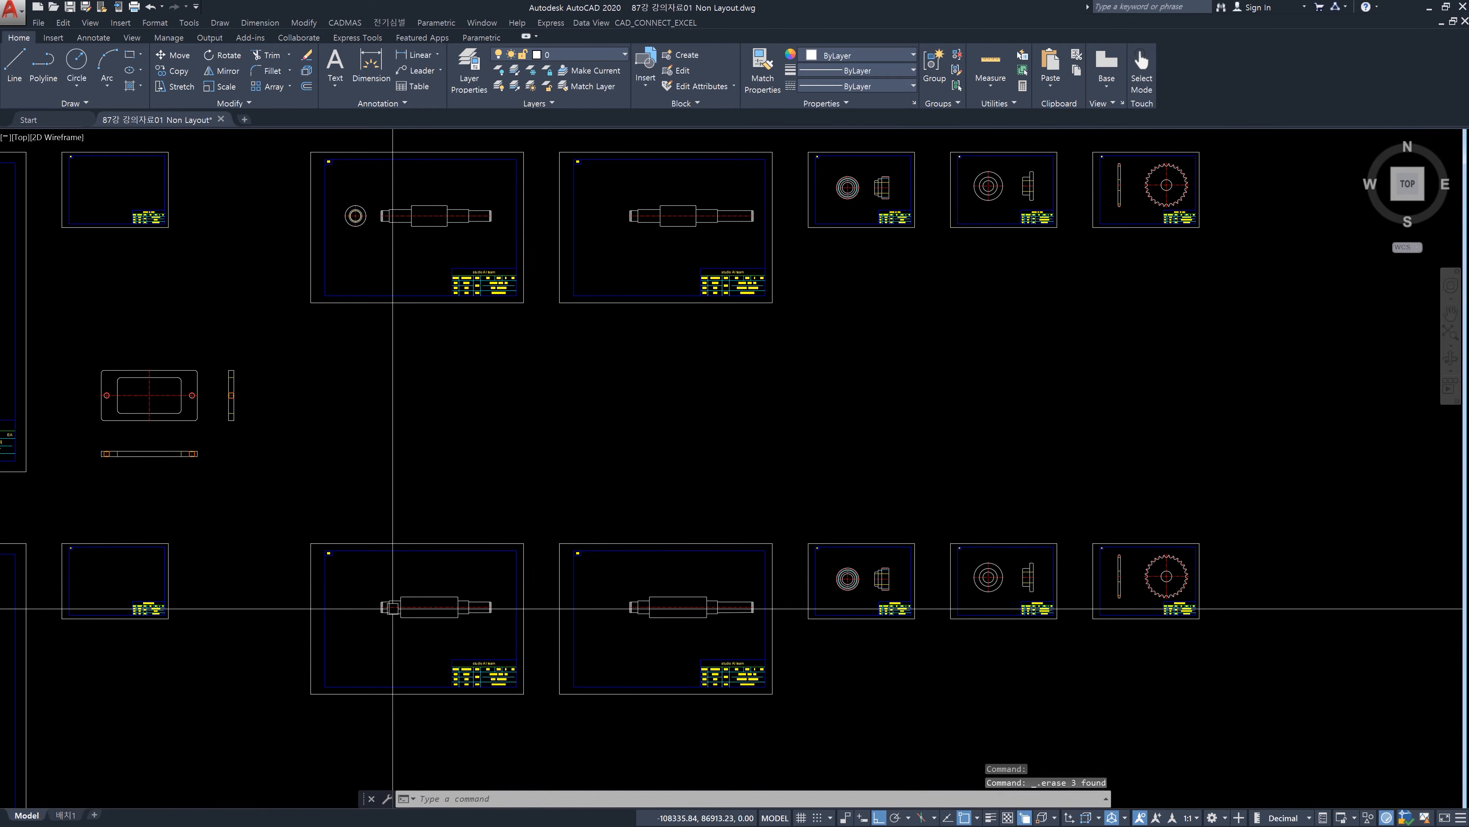
Move the shaft side views and the remaining round end view from the four top and bottom roller sheets straight down below their frames
text(m)
key(Return)
click(466, 619)
click(461, 623)
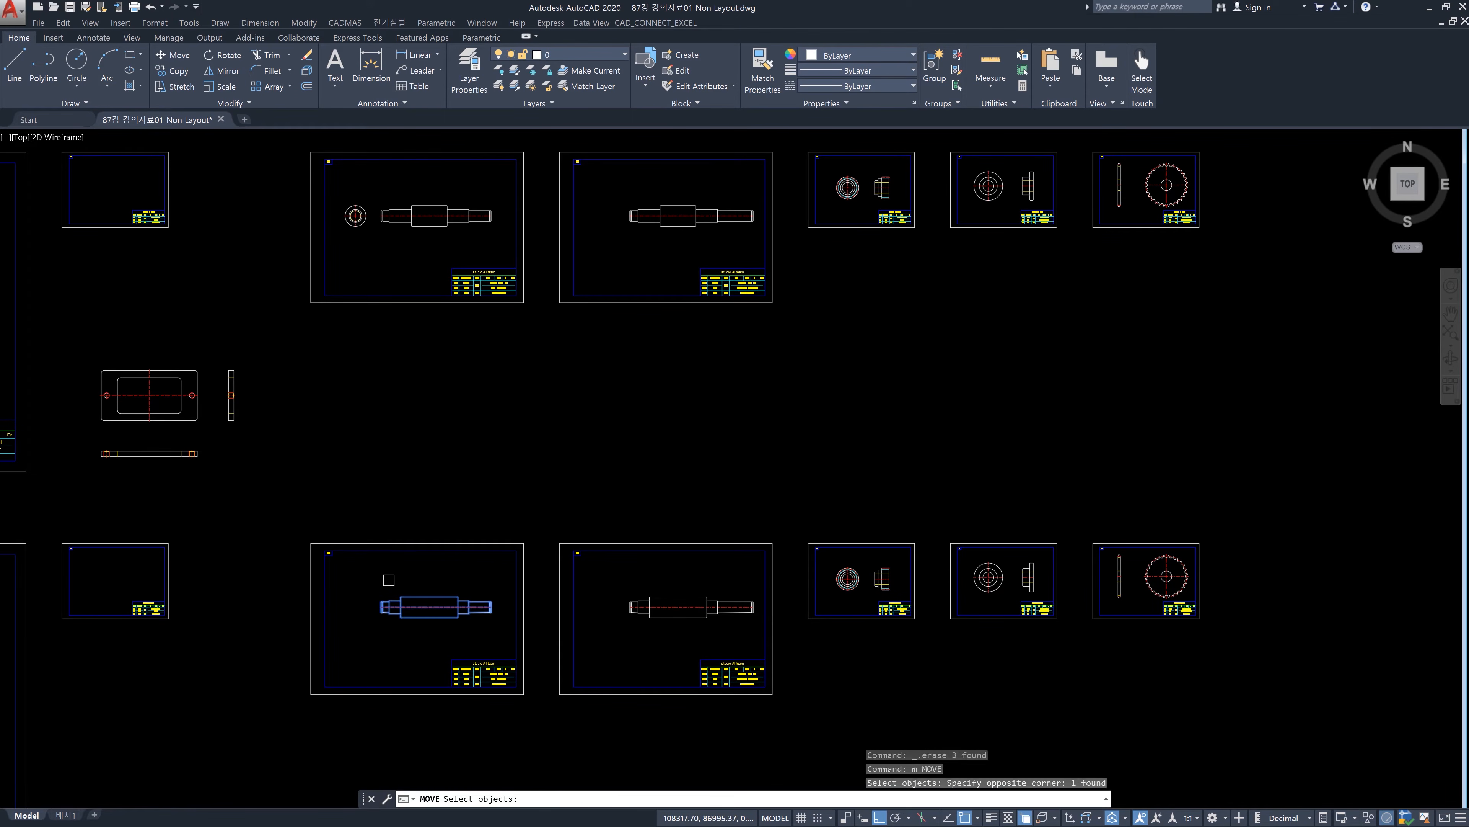
click(652, 640)
click(619, 597)
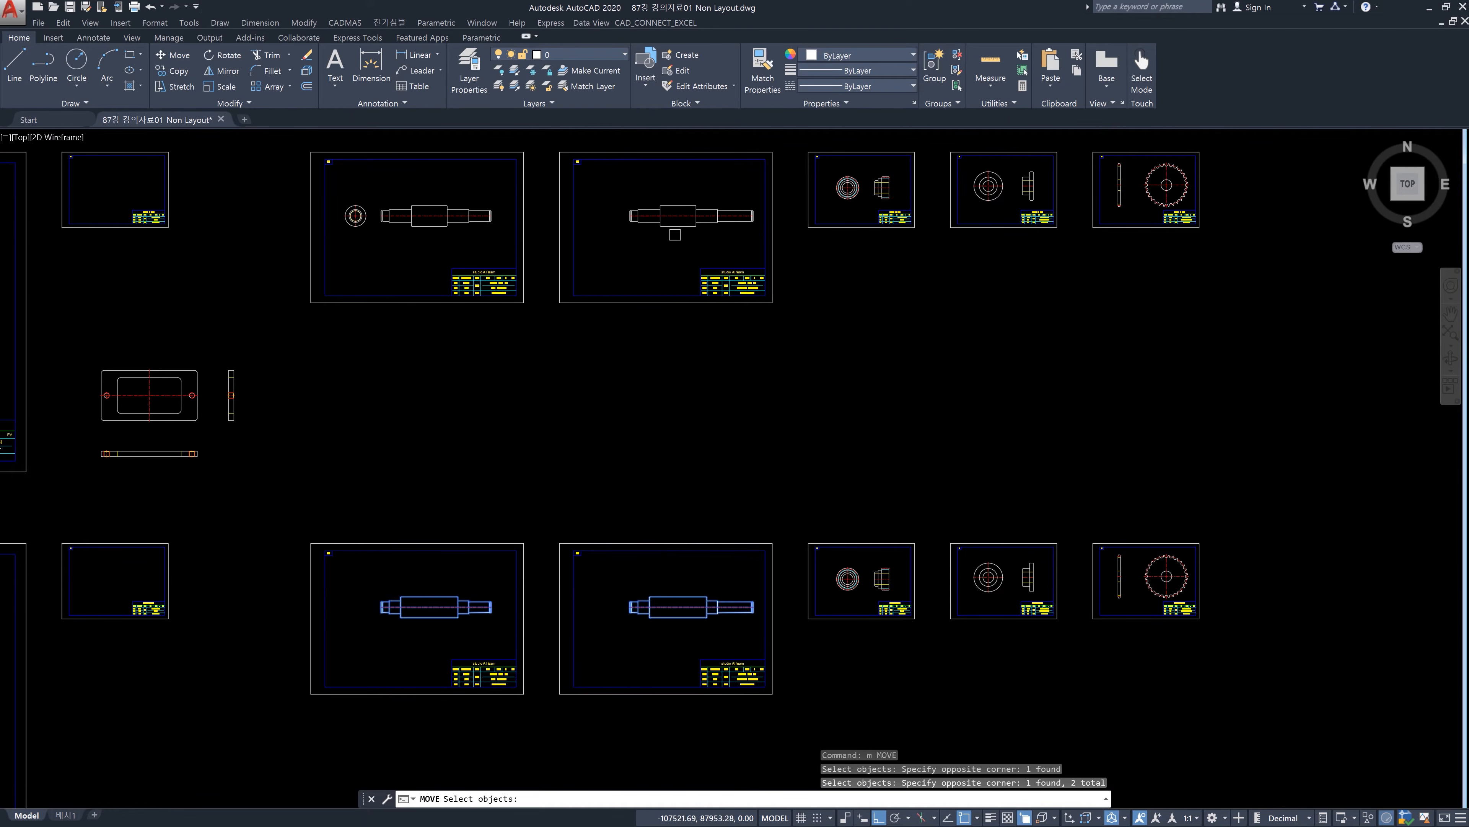
click(675, 235)
click(638, 204)
click(405, 246)
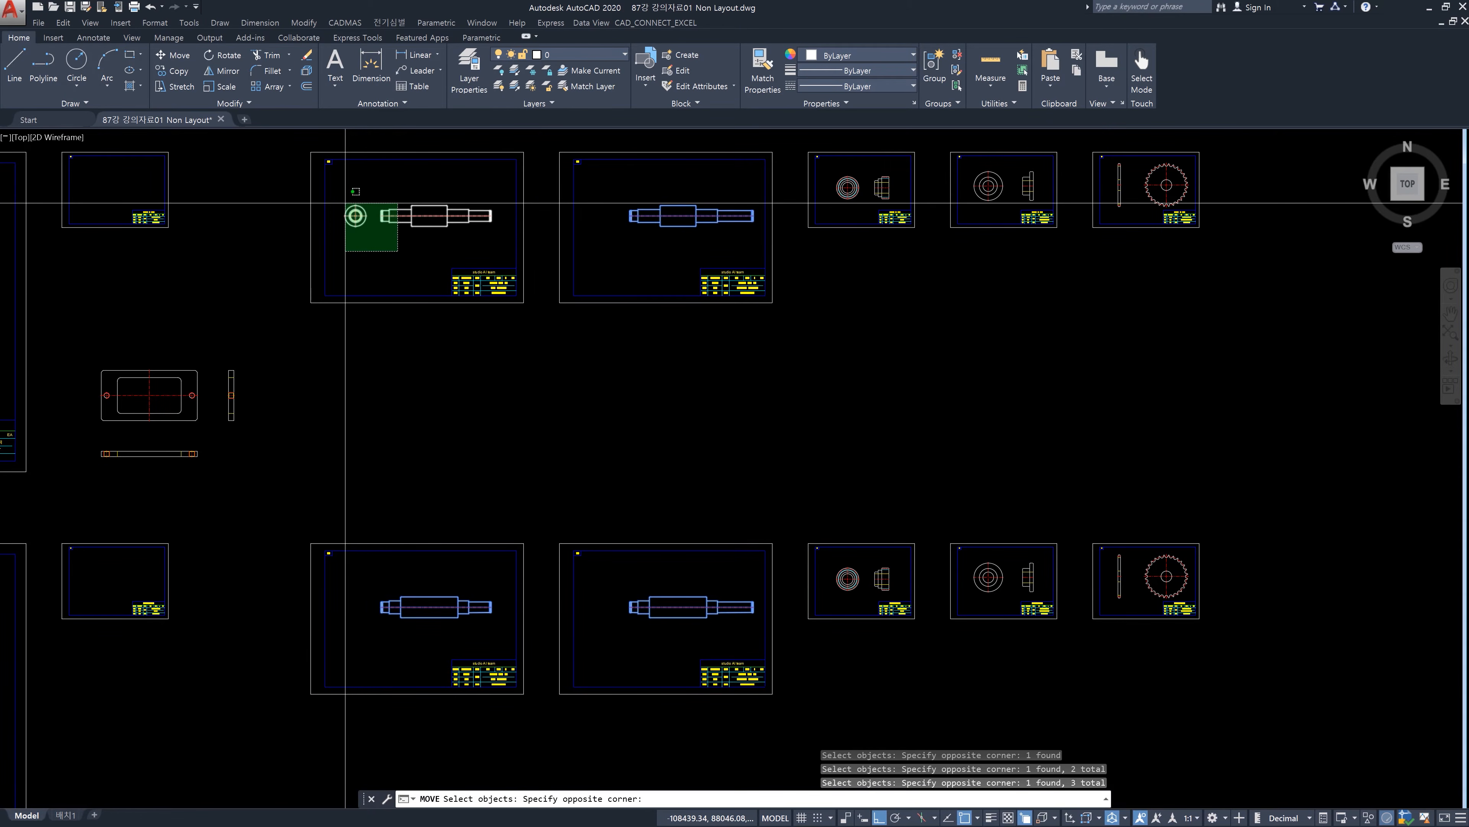
click(338, 189)
key(Return)
click(253, 215)
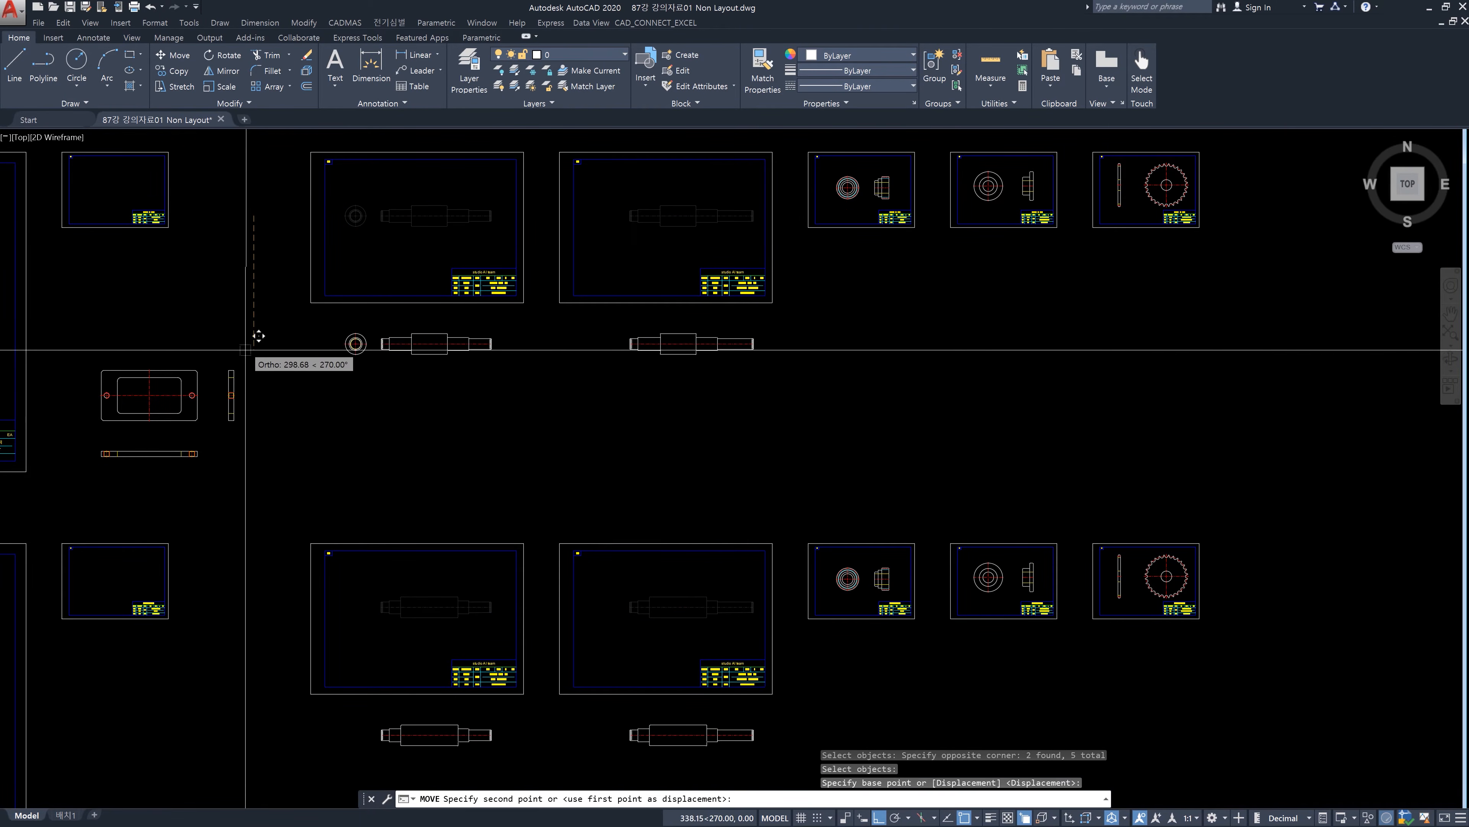
click(247, 383)
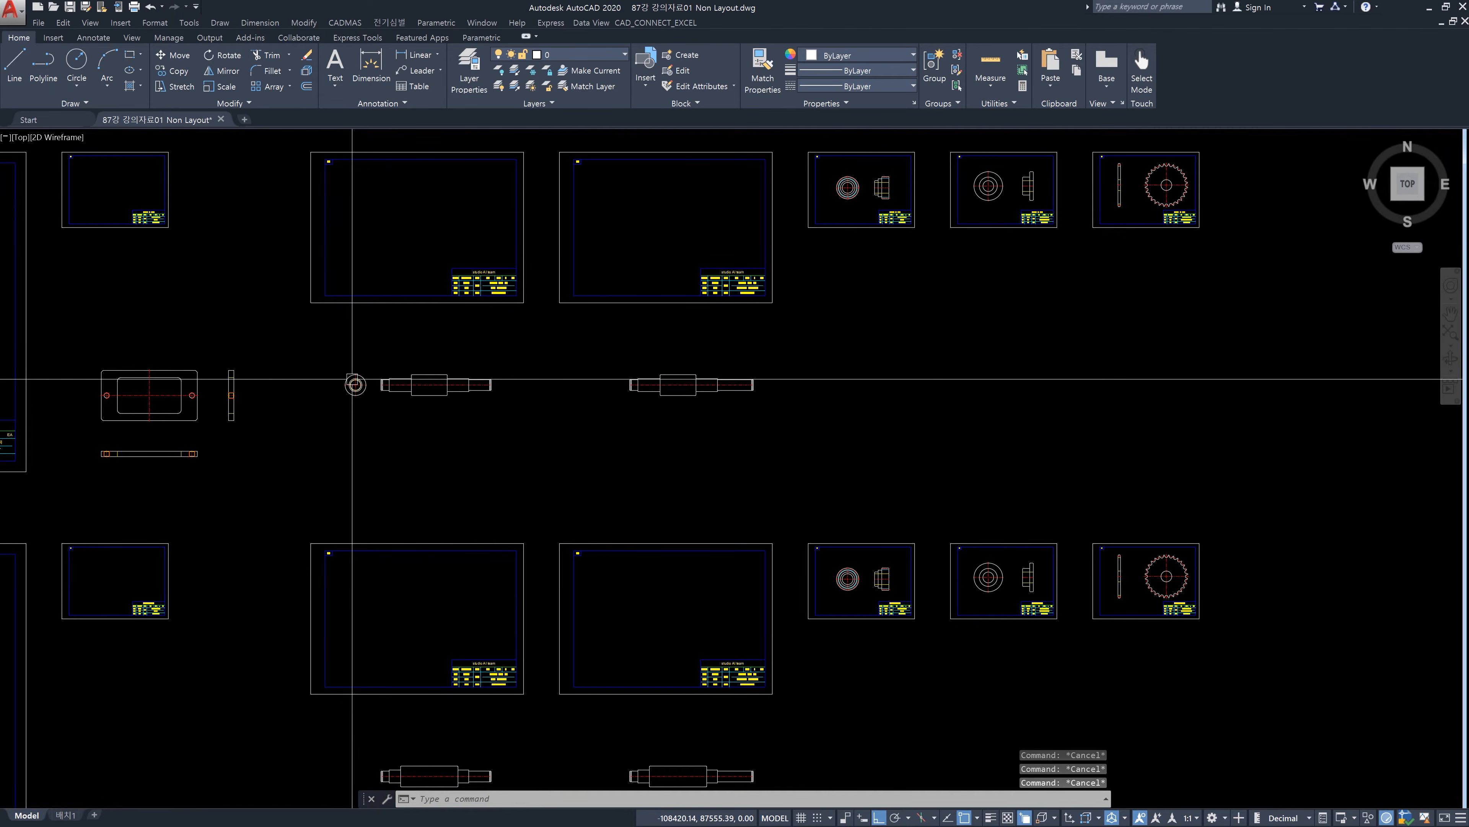
Scale the upper row's emptied top roller sheet frame and title block by 0.5 about the frame's upper-left corner
text(sc)
key(Return)
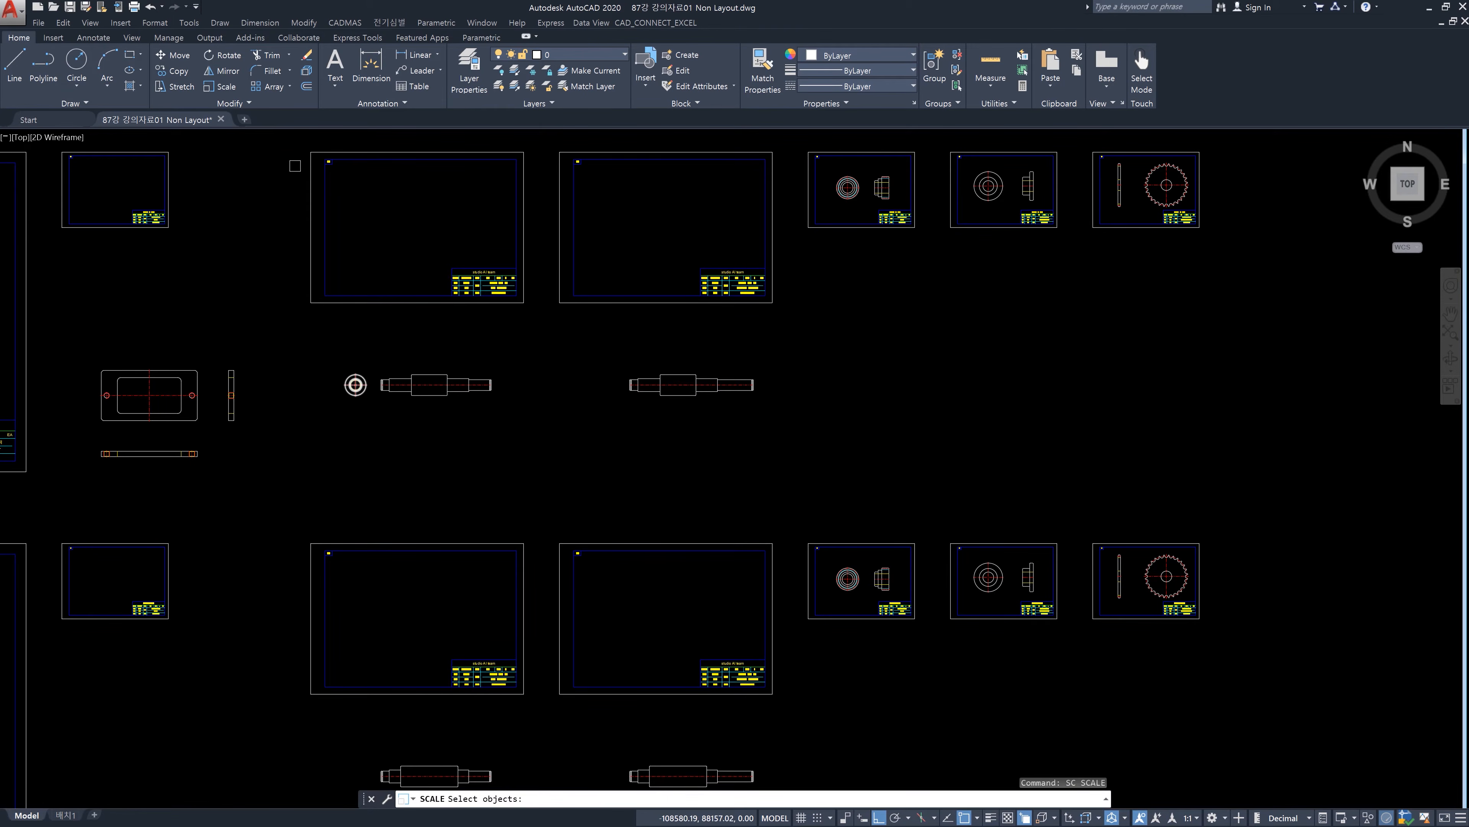
middle_drag(295, 166, 312, 267)
click(311, 235)
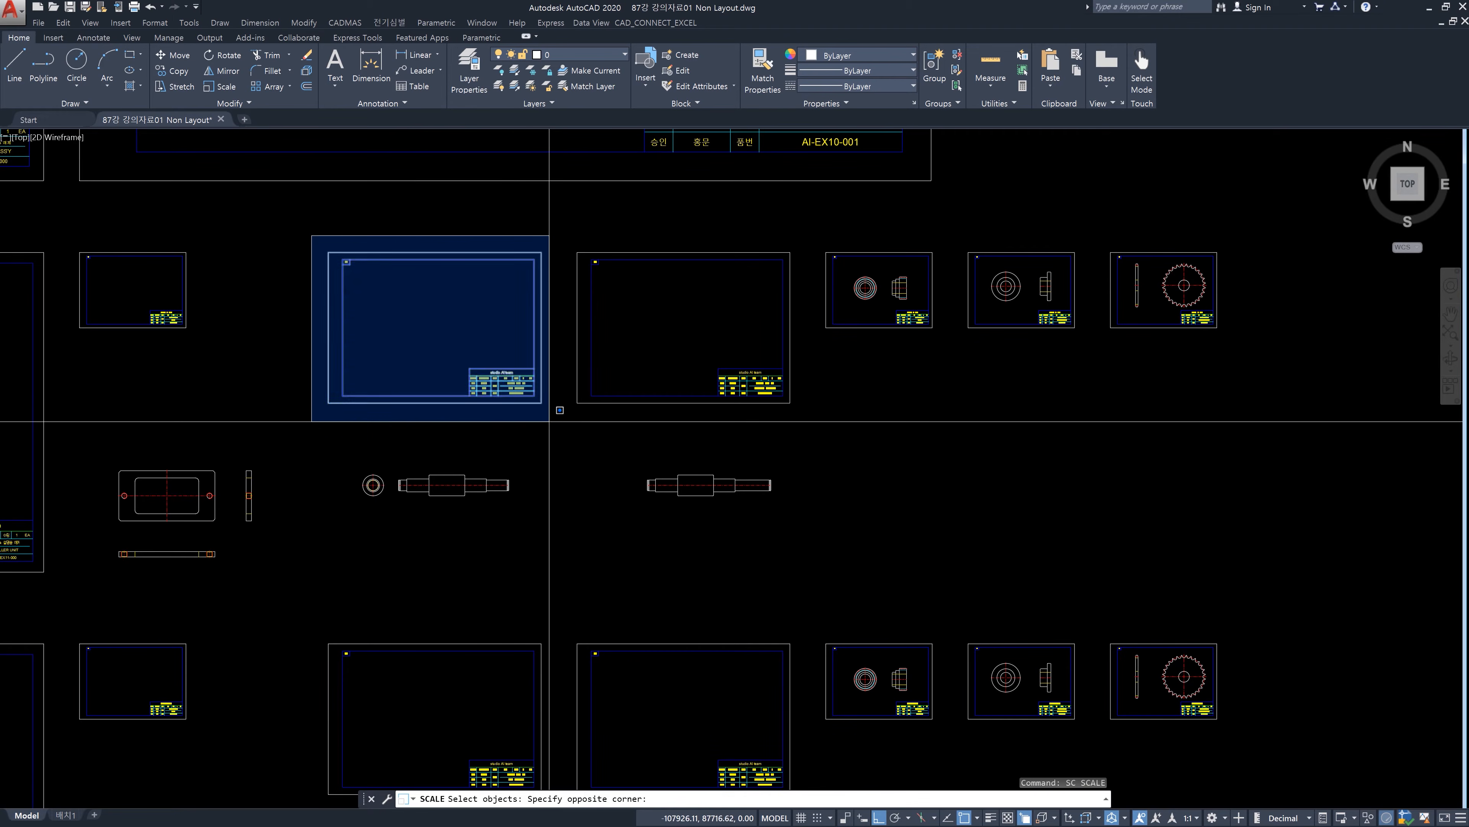
click(549, 421)
key(Return)
click(329, 252)
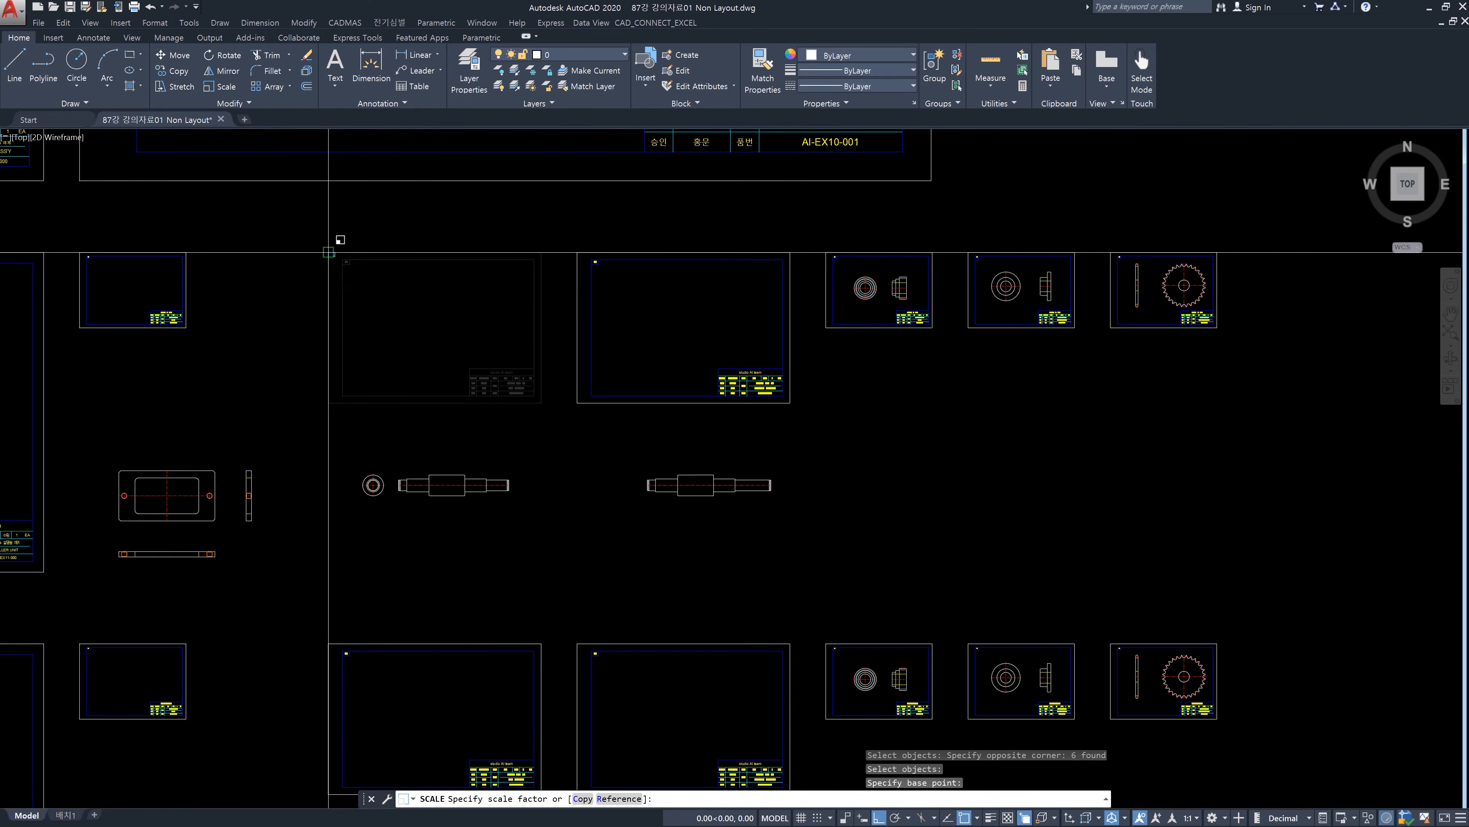
text(.5)
key(Return)
Scale the upper row's emptied bottom roller sheet frame and title block by 0.5 about the frame's upper-left corner
key(Return)
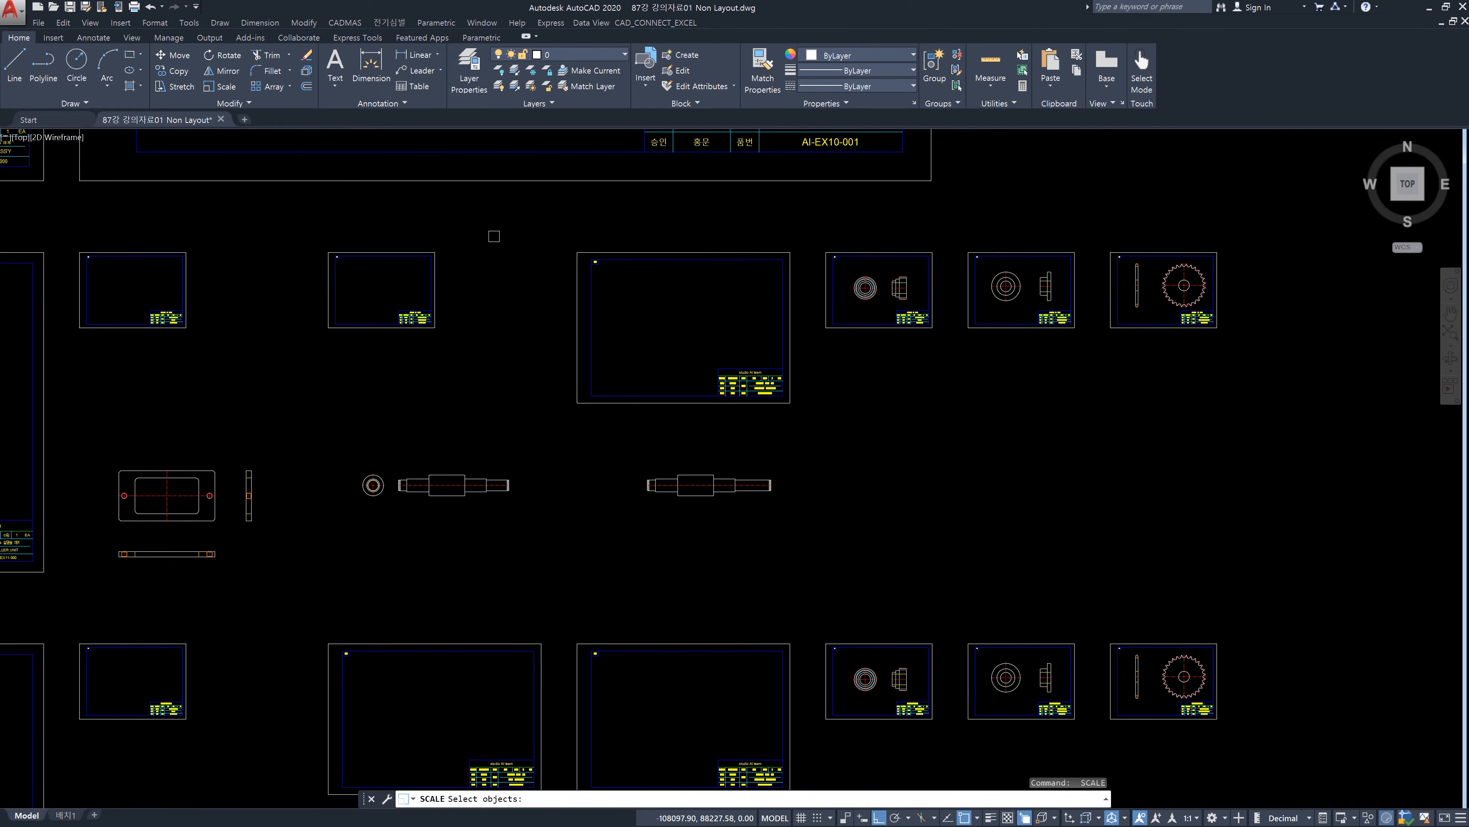
click(535, 247)
click(797, 406)
key(Return)
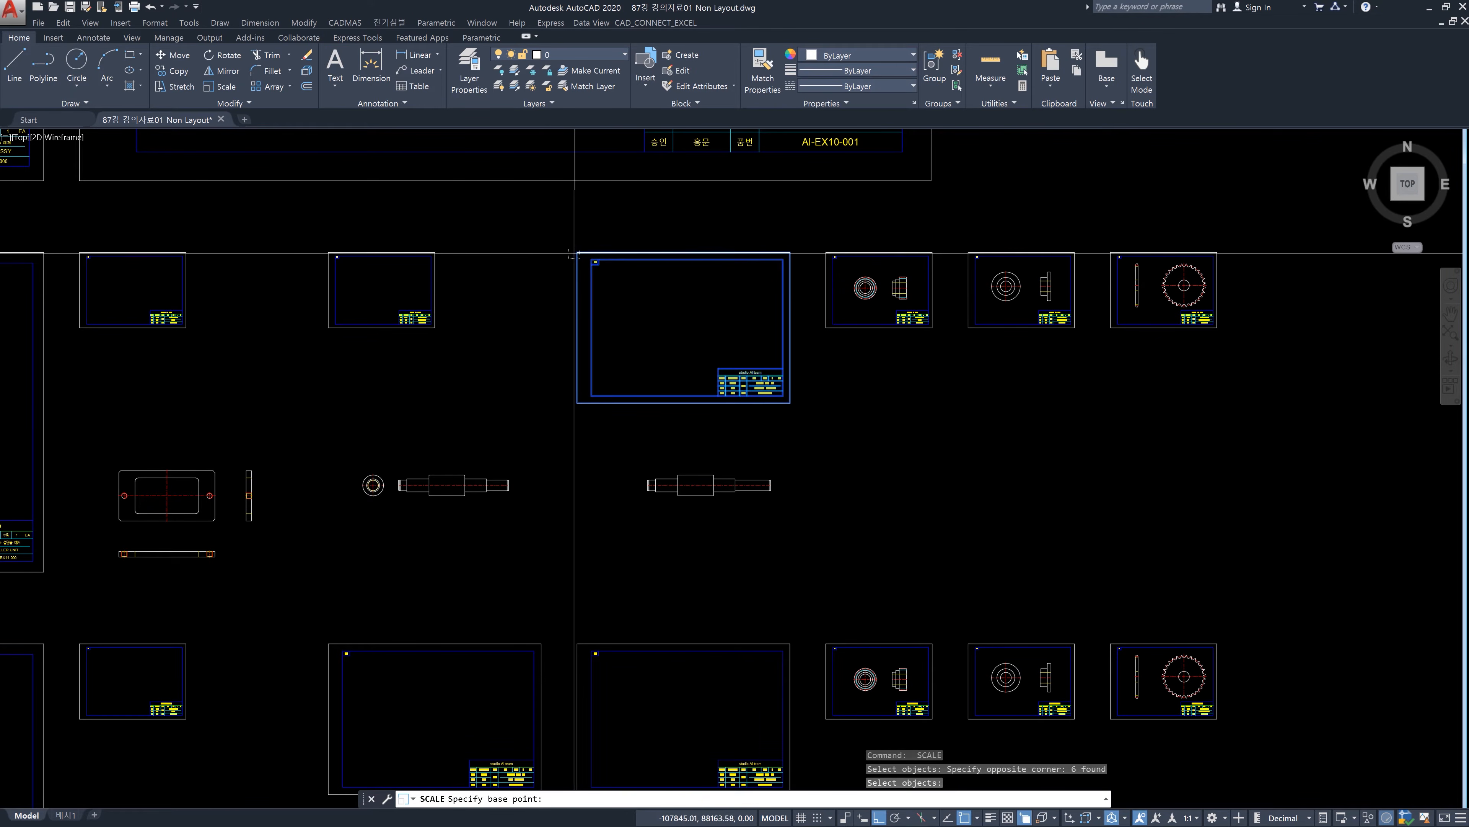
click(576, 252)
text(.5)
key(Return)
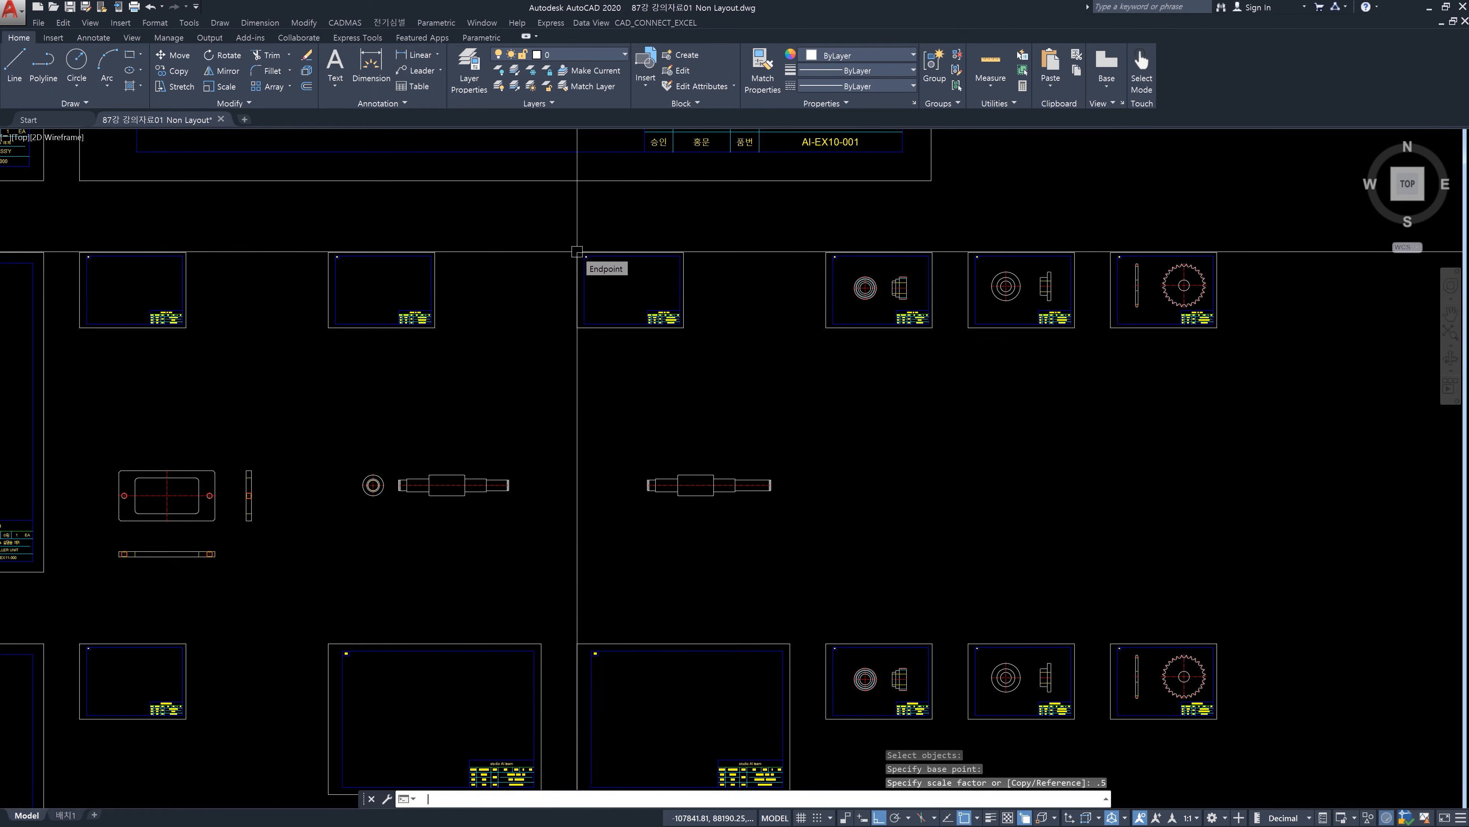
Scale the lower row's emptied top roller sheet frame and title block by 0.5 about the frame's upper-left corner
scroll(520, 189, down, 2)
scroll(474, 417, up, 1)
key(Return)
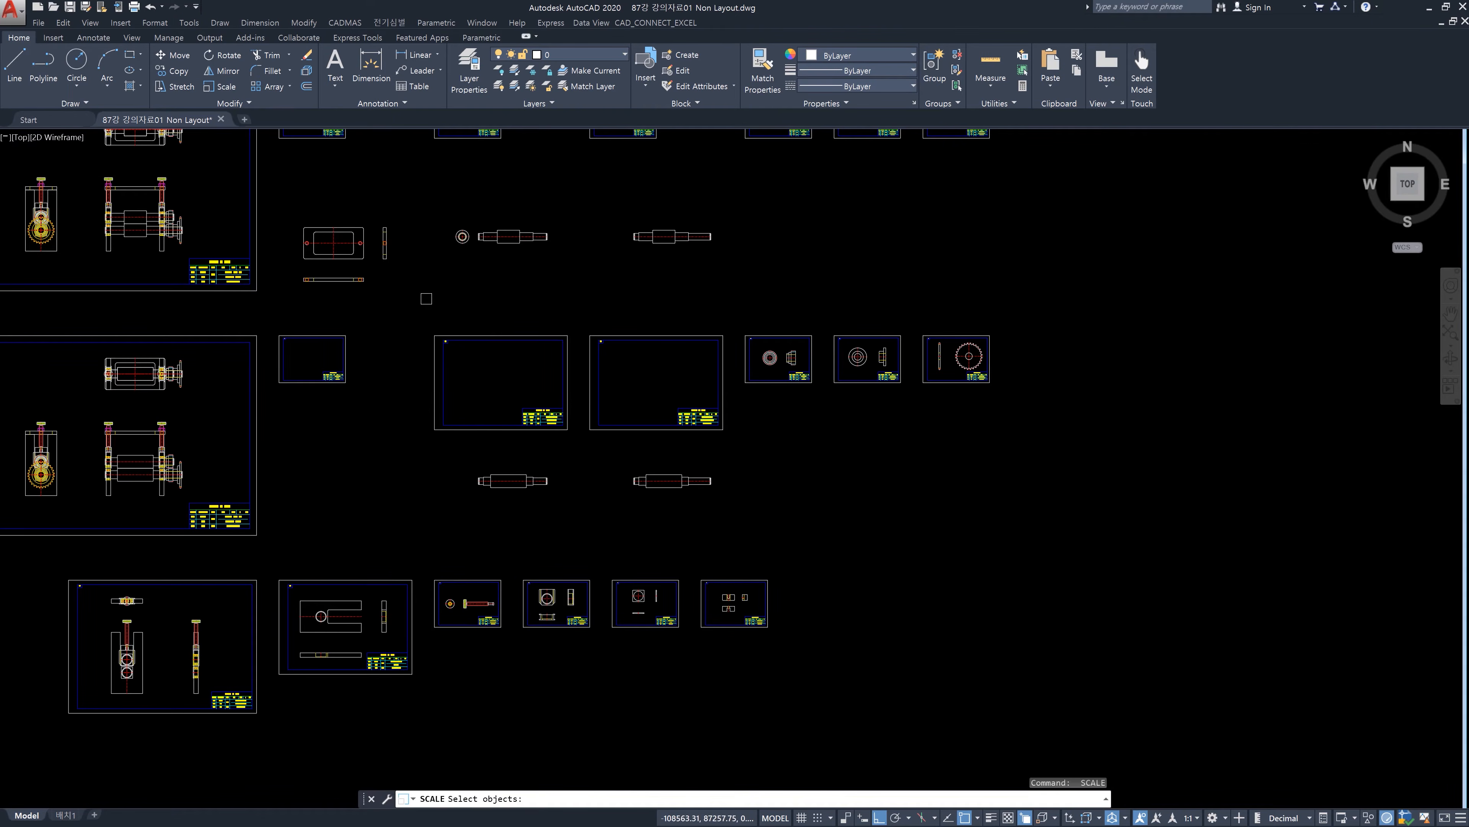
click(427, 298)
click(574, 431)
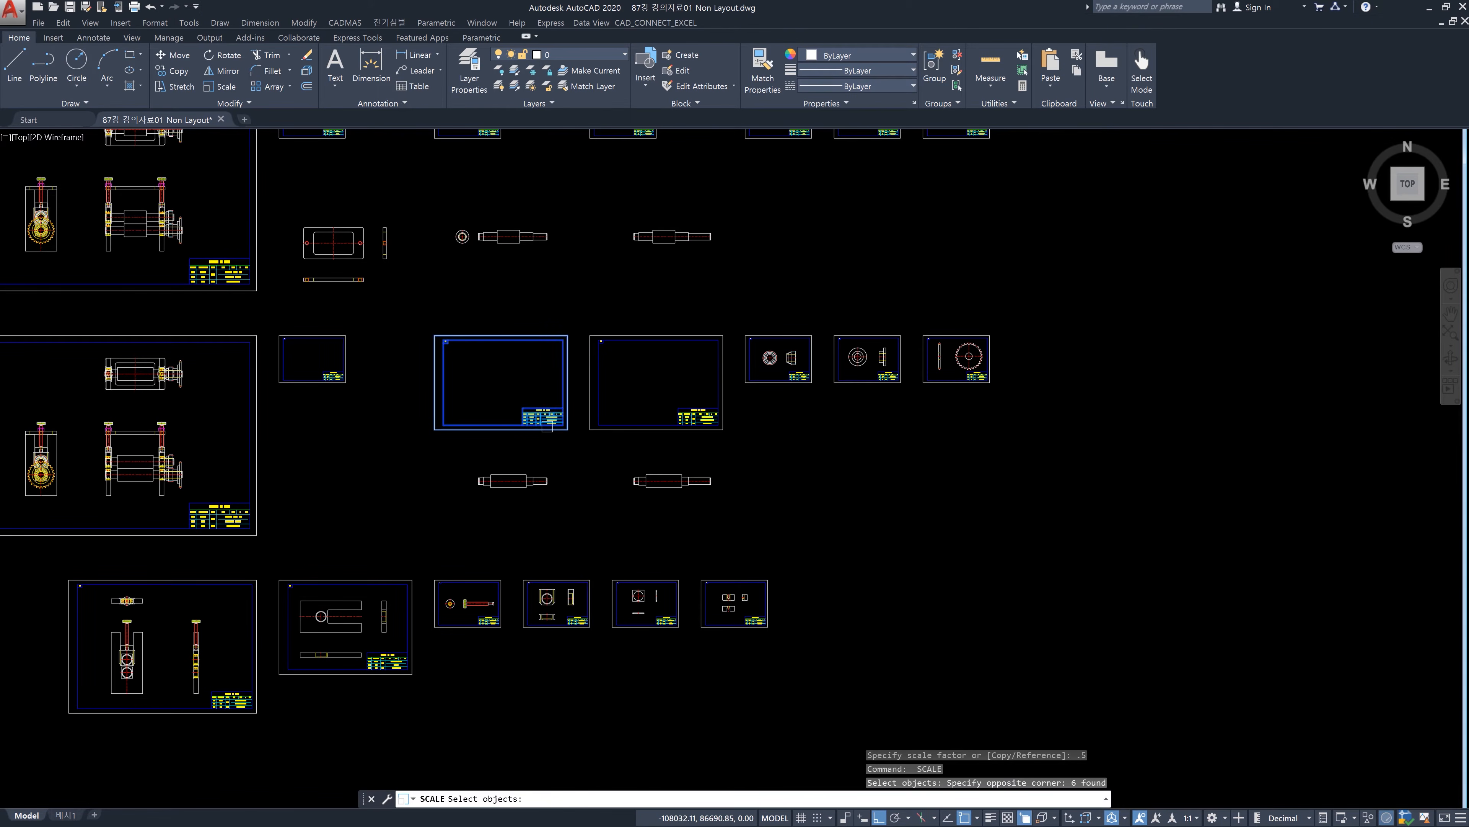
key(Return)
click(435, 335)
text(.)
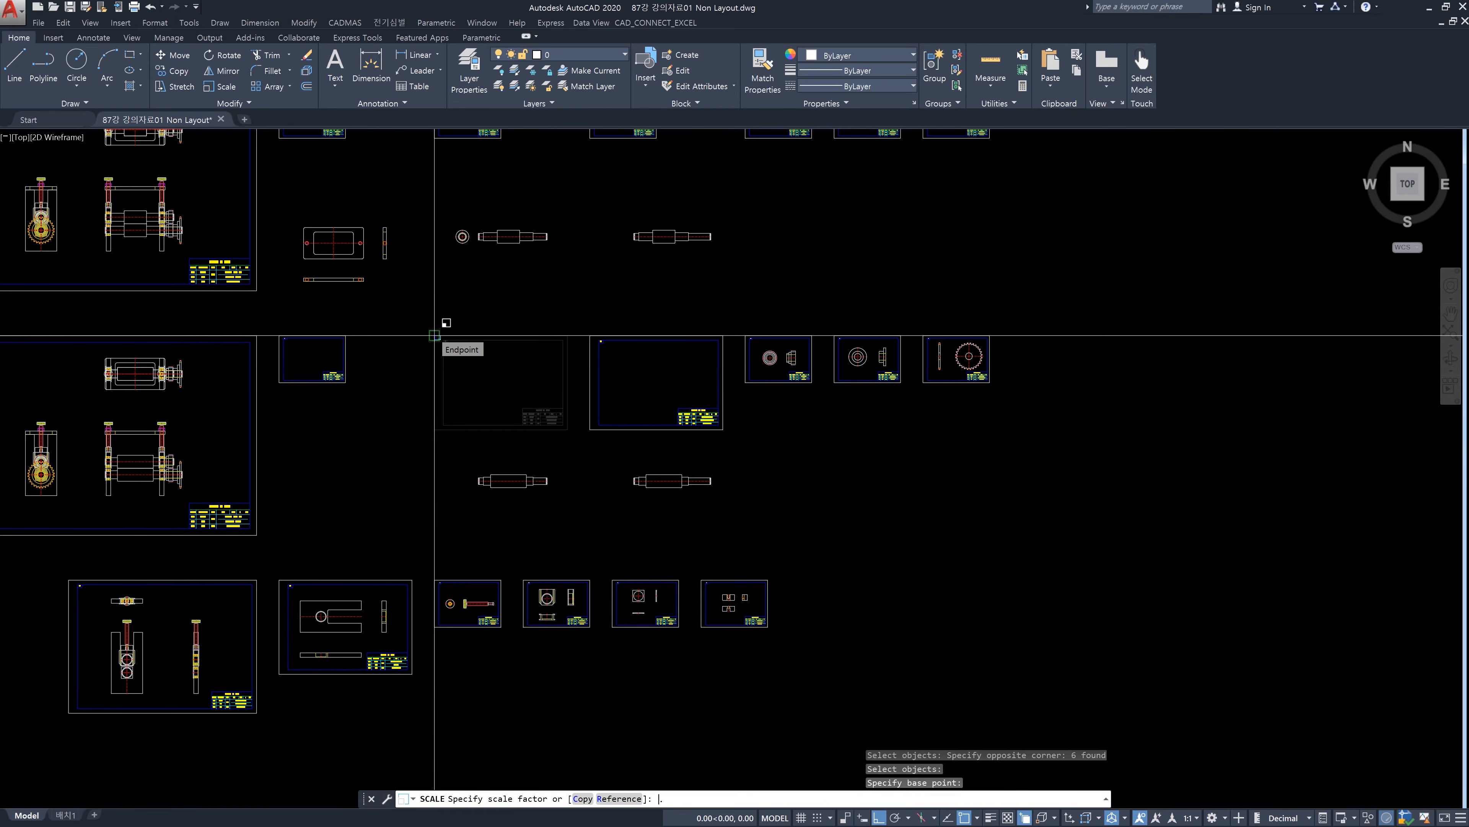
text(5)
key(Return)
Scale the lower row's emptied bottom roller sheet frame and title block by 0.5 about the frame's upper-left corner
key(Return)
click(576, 313)
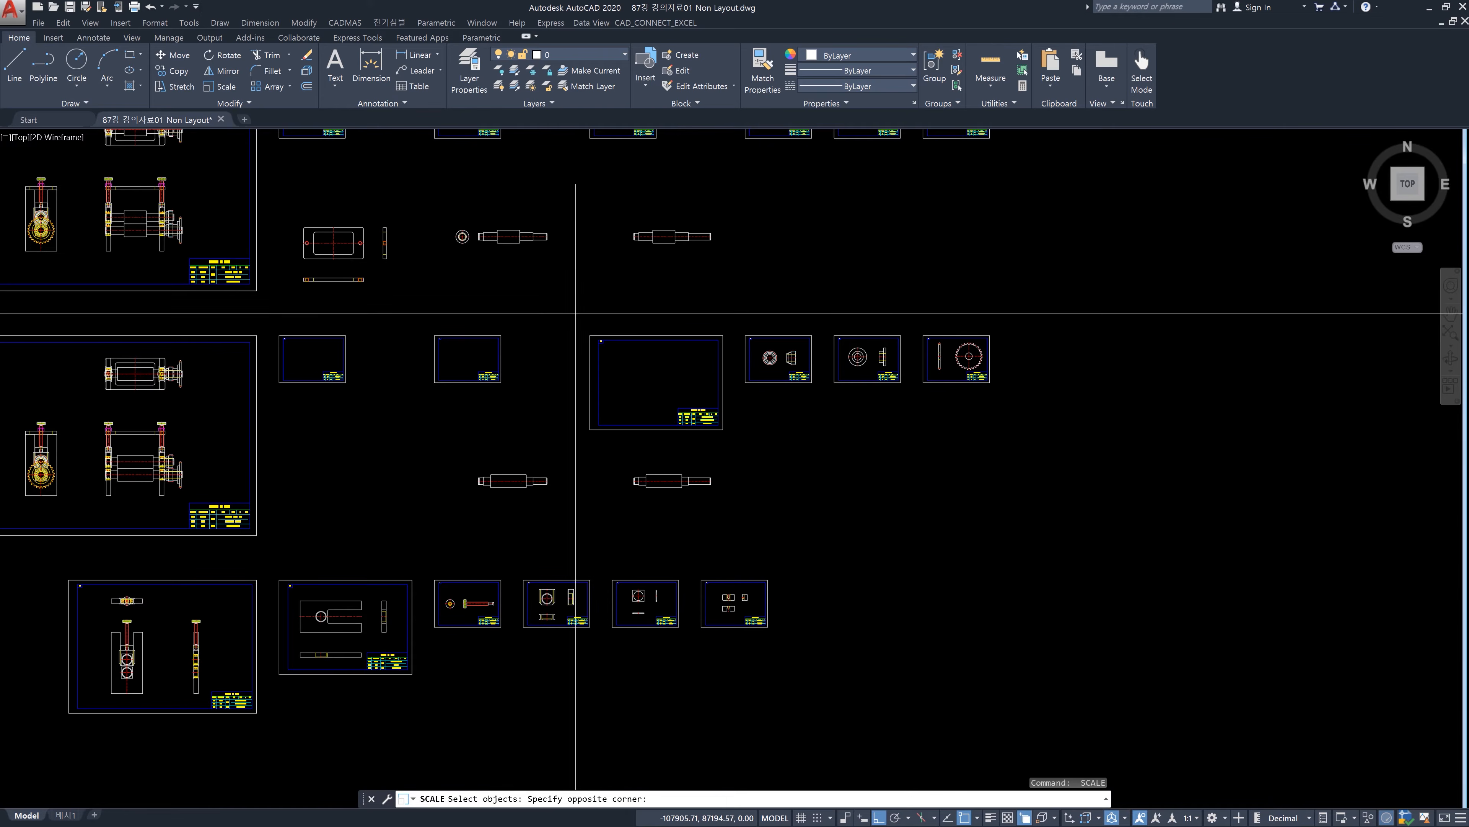
click(739, 437)
key(Return)
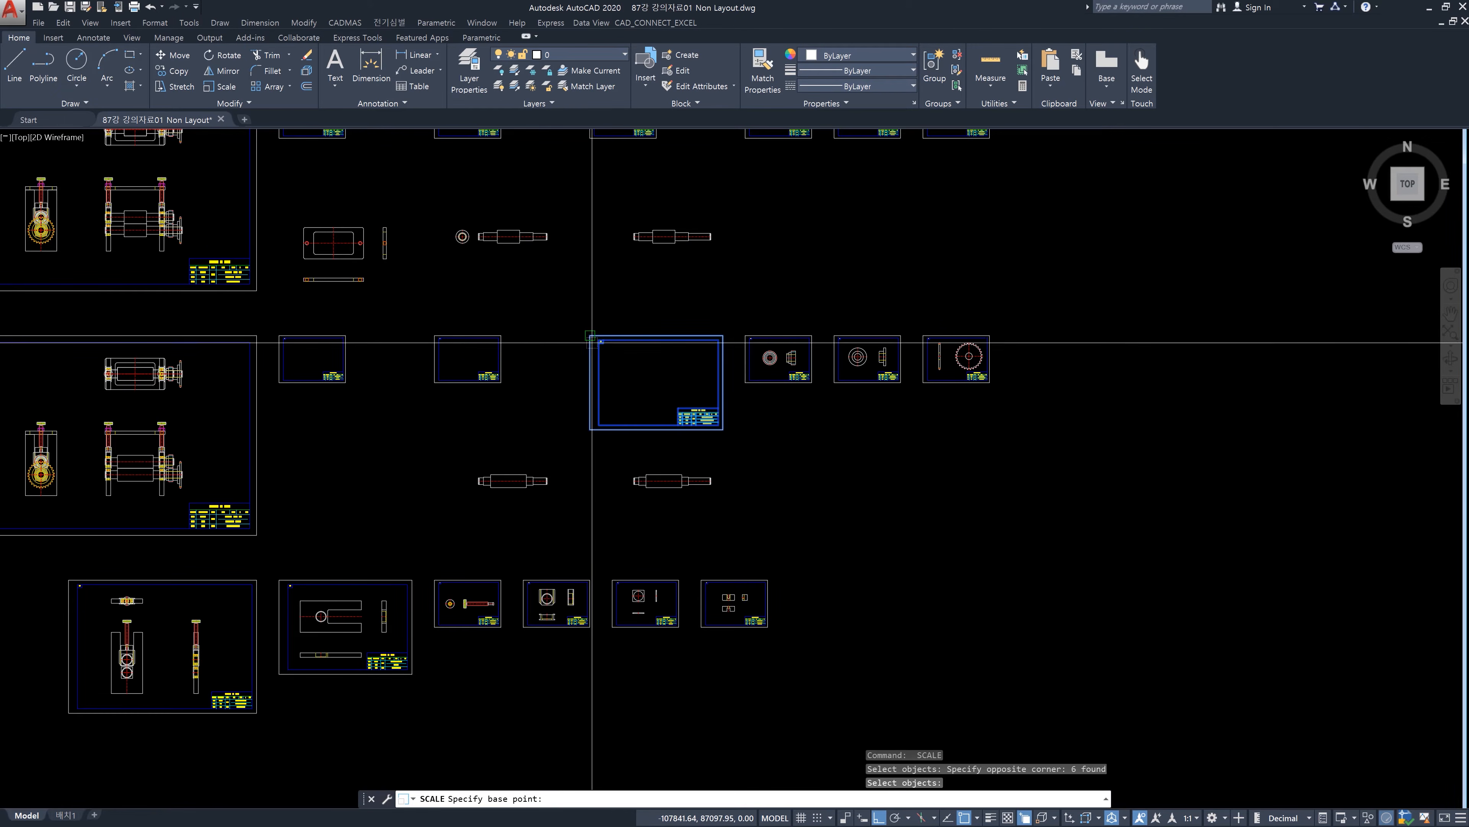
click(590, 335)
text(.)
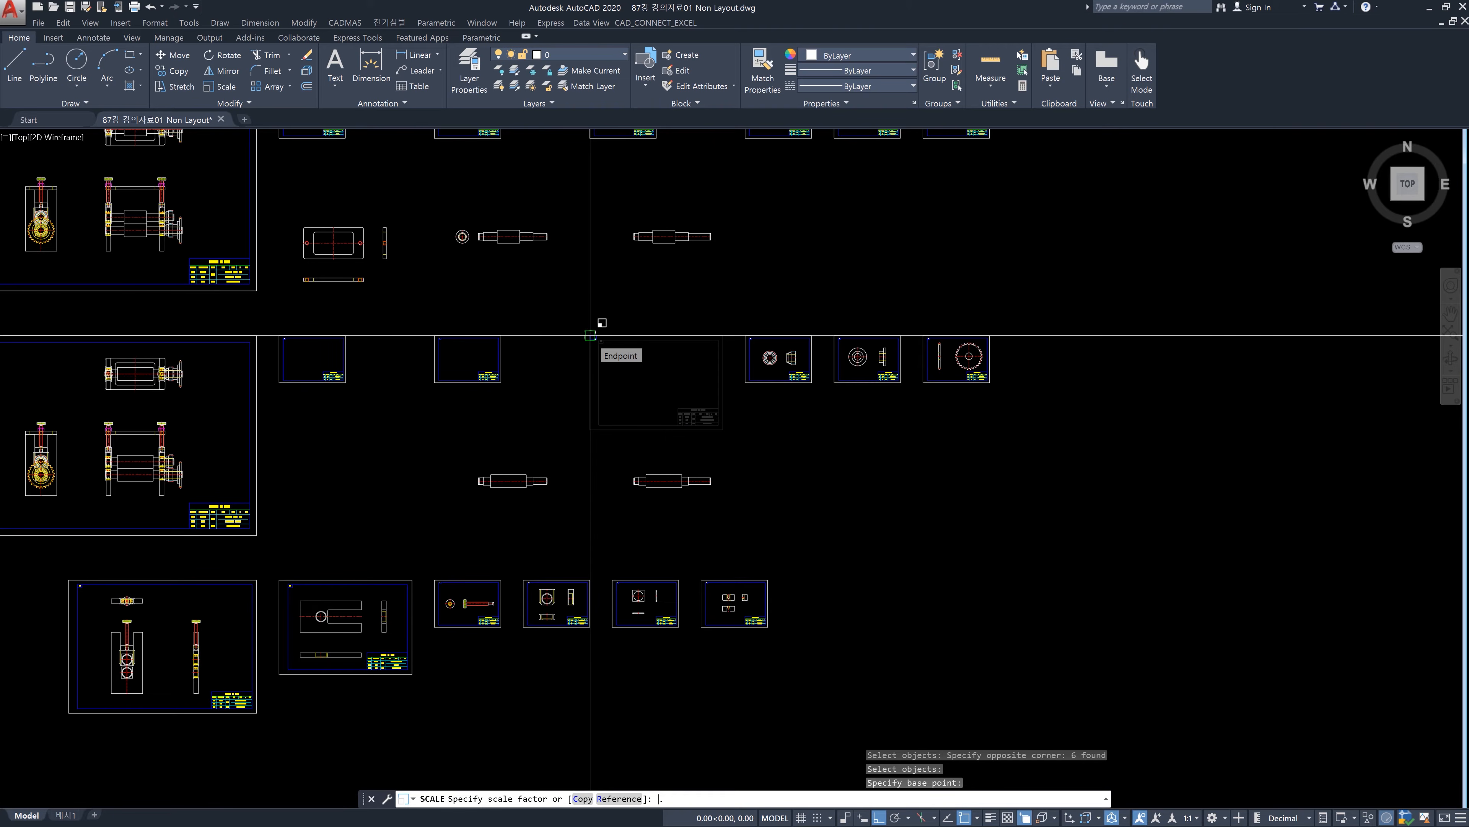
text(5)
key(Return)
scroll(578, 322, down, 1)
middle_drag(582, 353, 622, 487)
scroll(576, 395, up, 2)
middle_drag(575, 399, 644, 407)
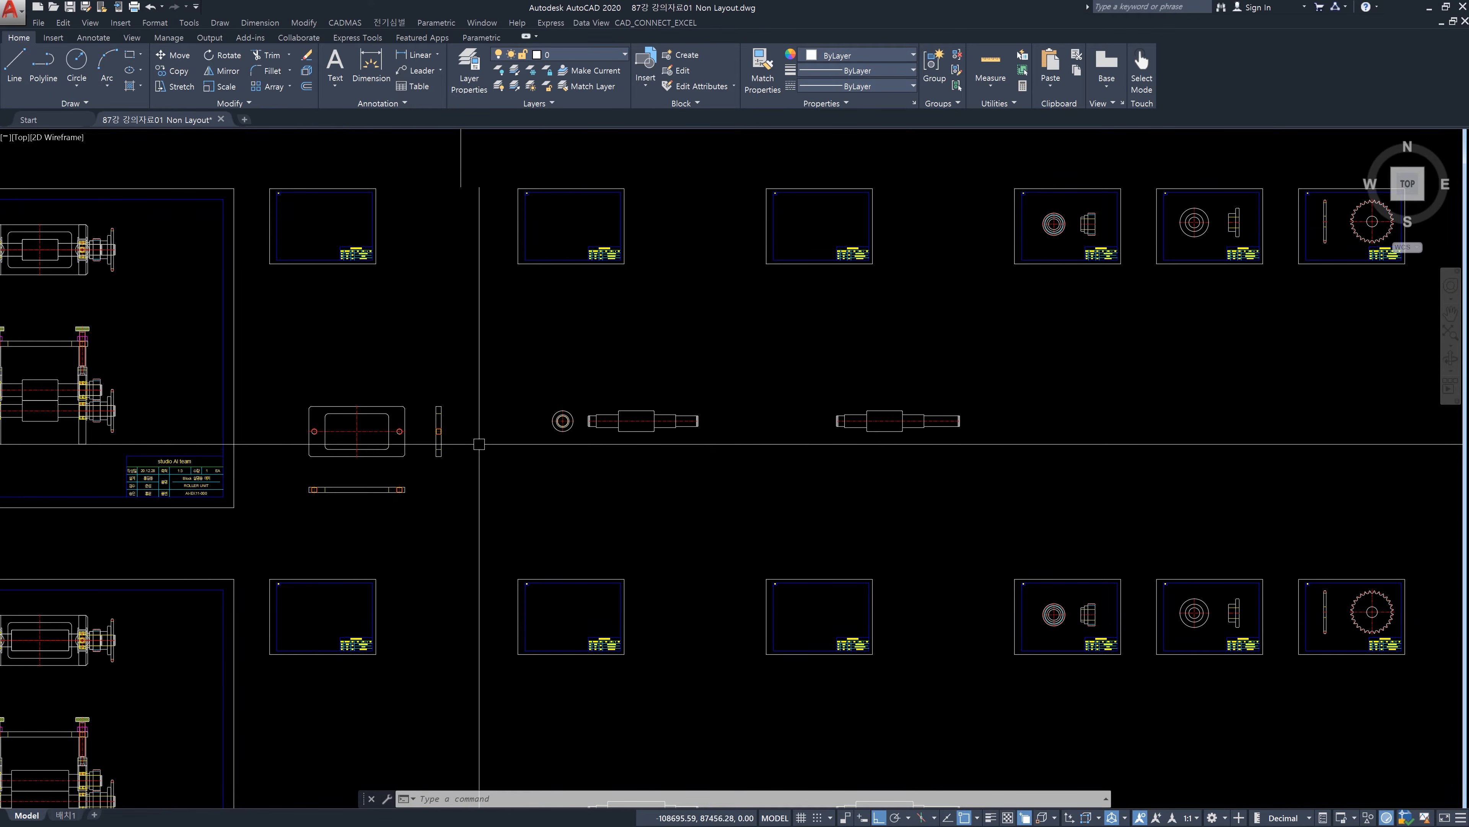
middle_drag(886, 500, 842, 398)
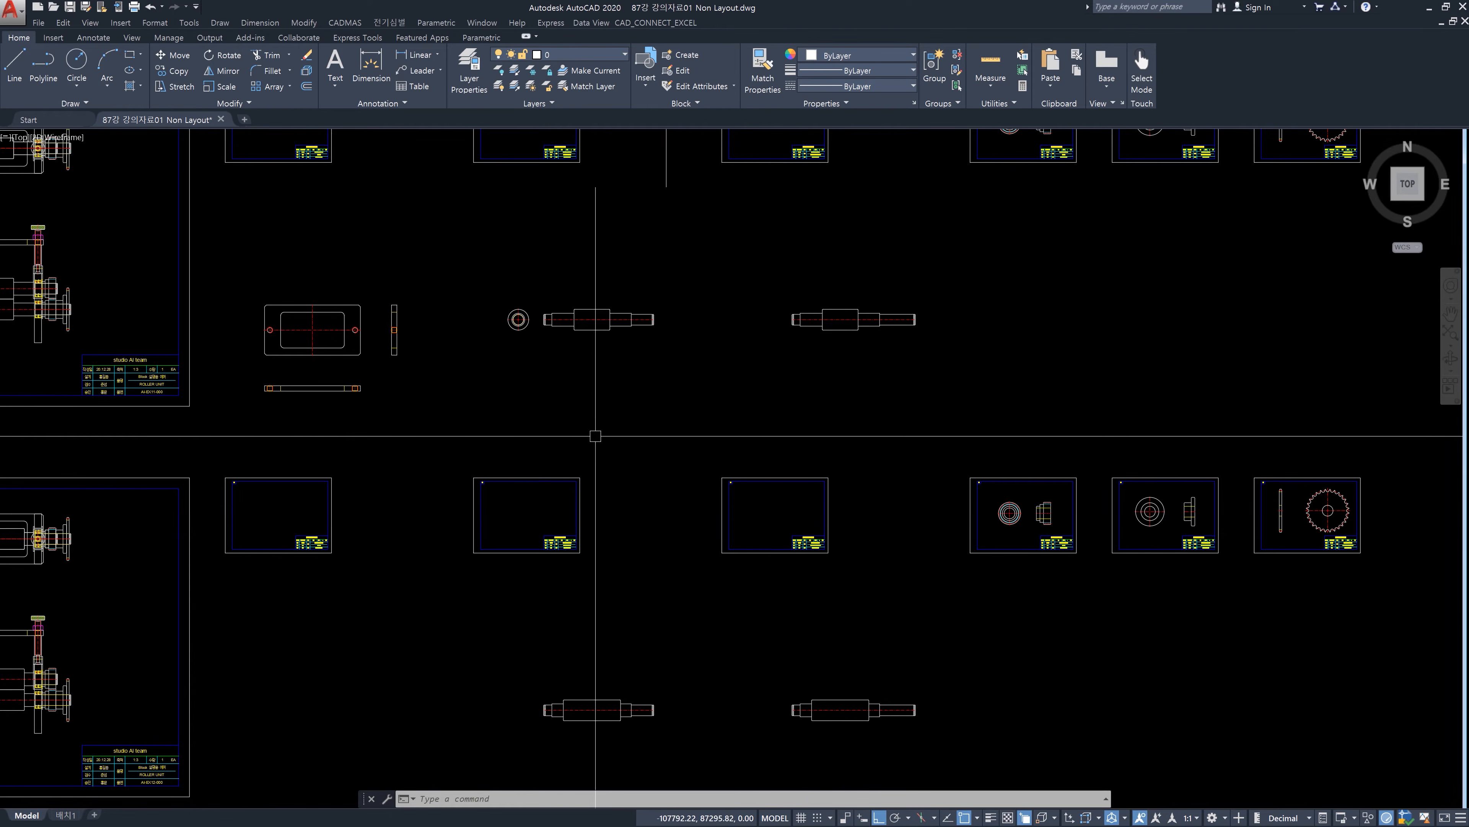
middle_drag(582, 437, 776, 588)
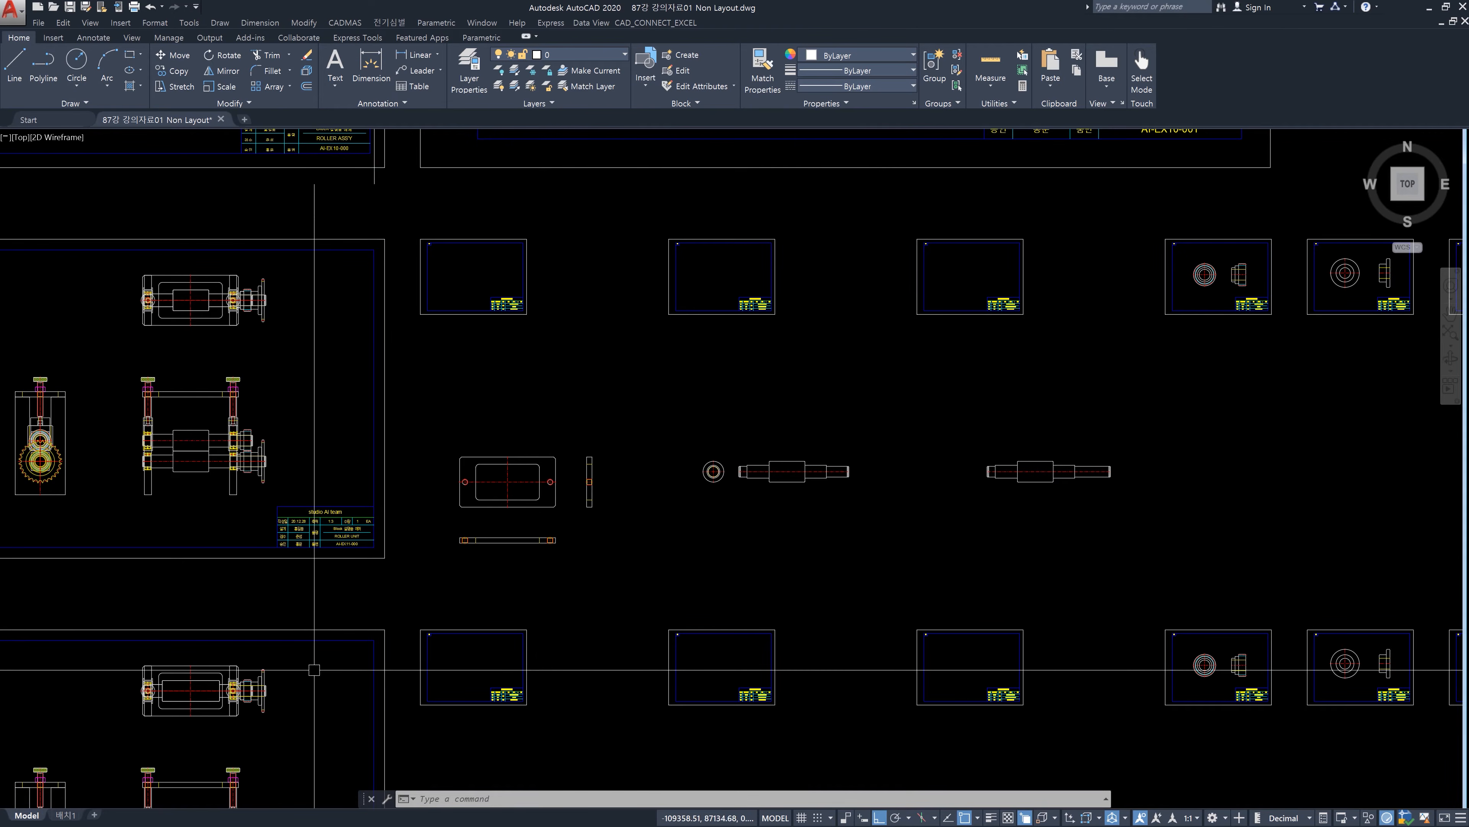
Switch to the 배치1 layout and set its paper space limits from 0,0 to 297,210
click(63, 815)
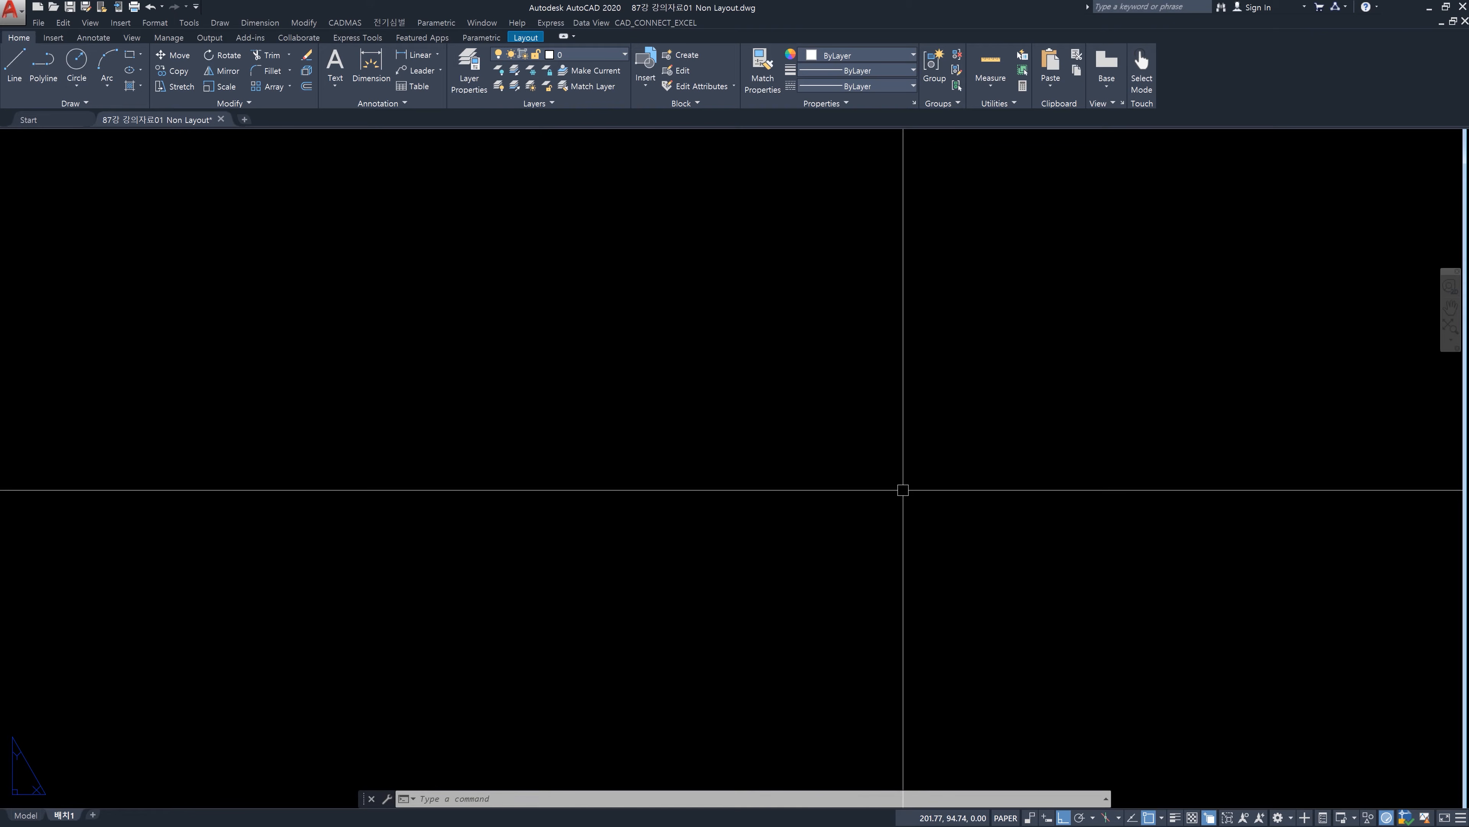
text(limits)
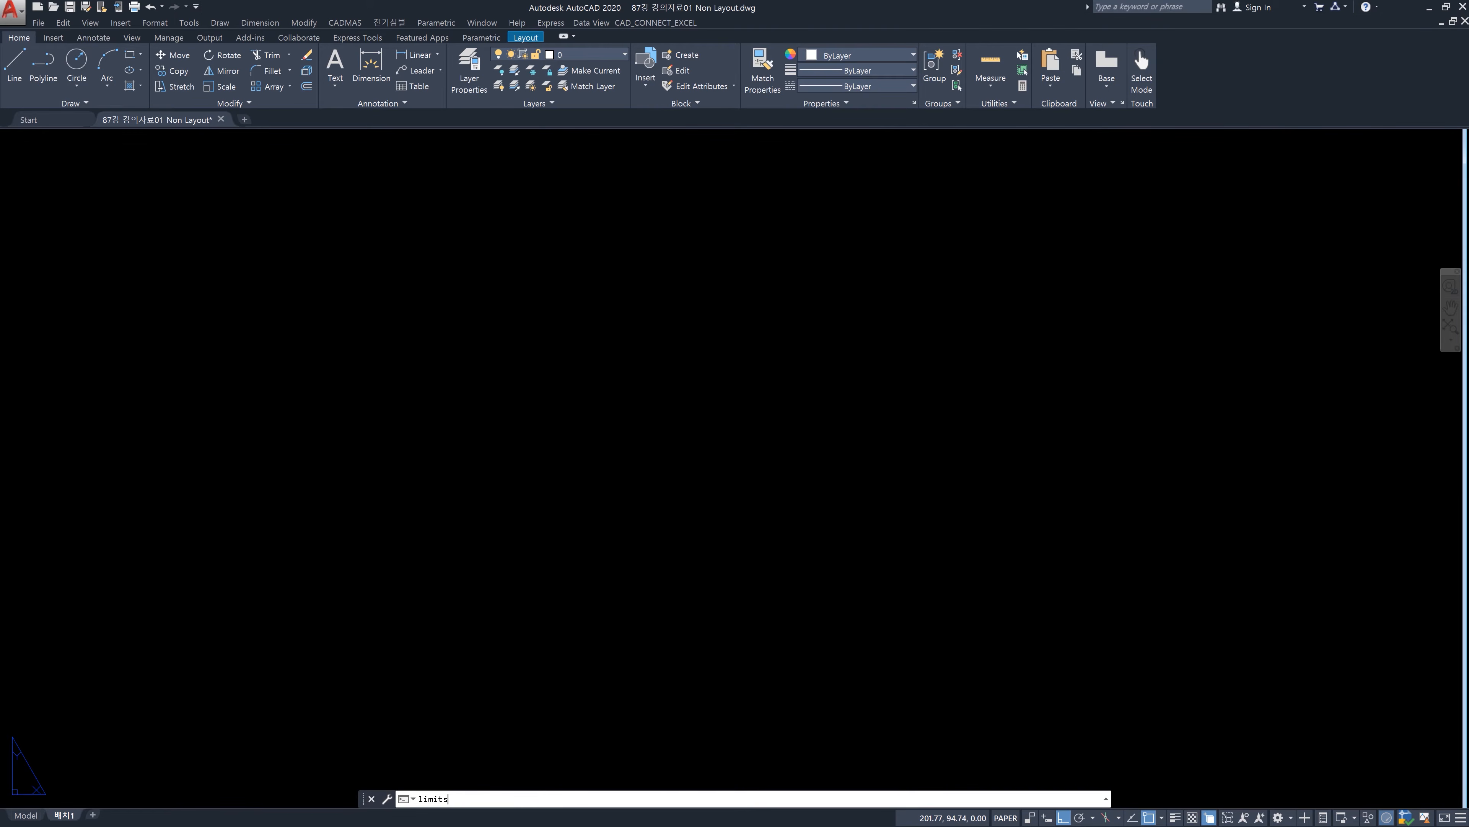
key(Return)
text(0,0)
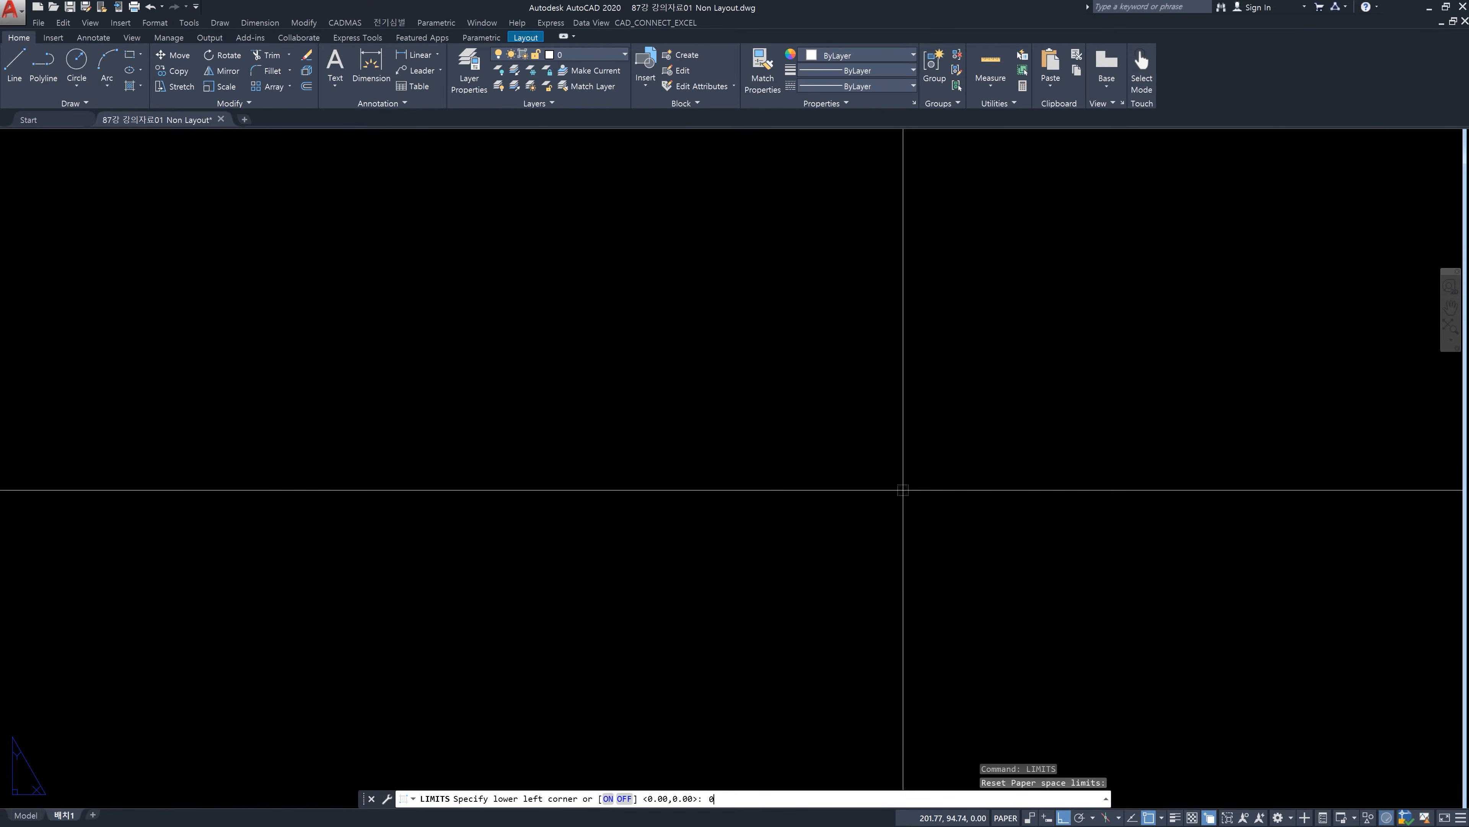
key(Return)
text(297)
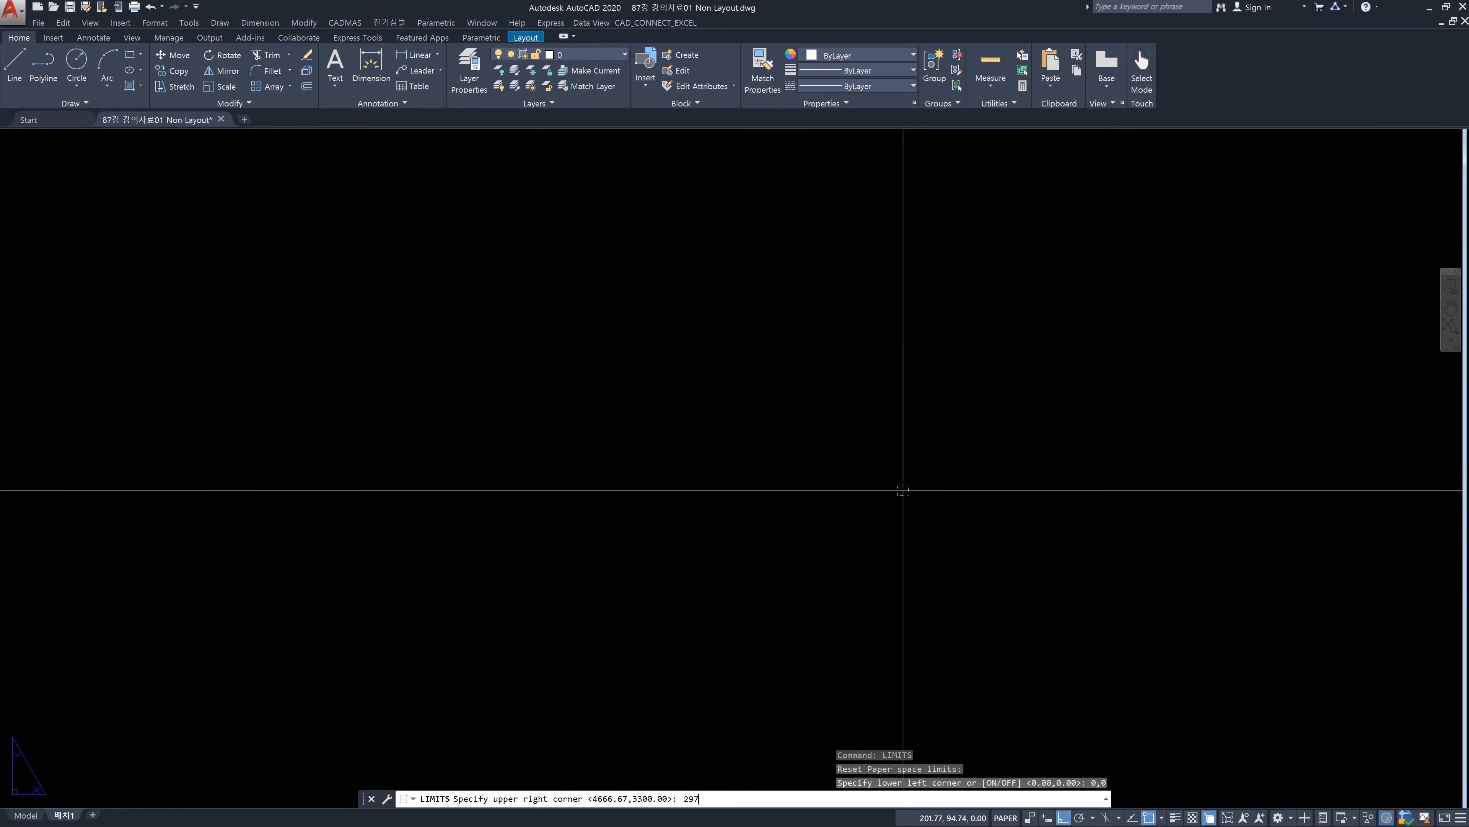
text(,210)
key(Return)
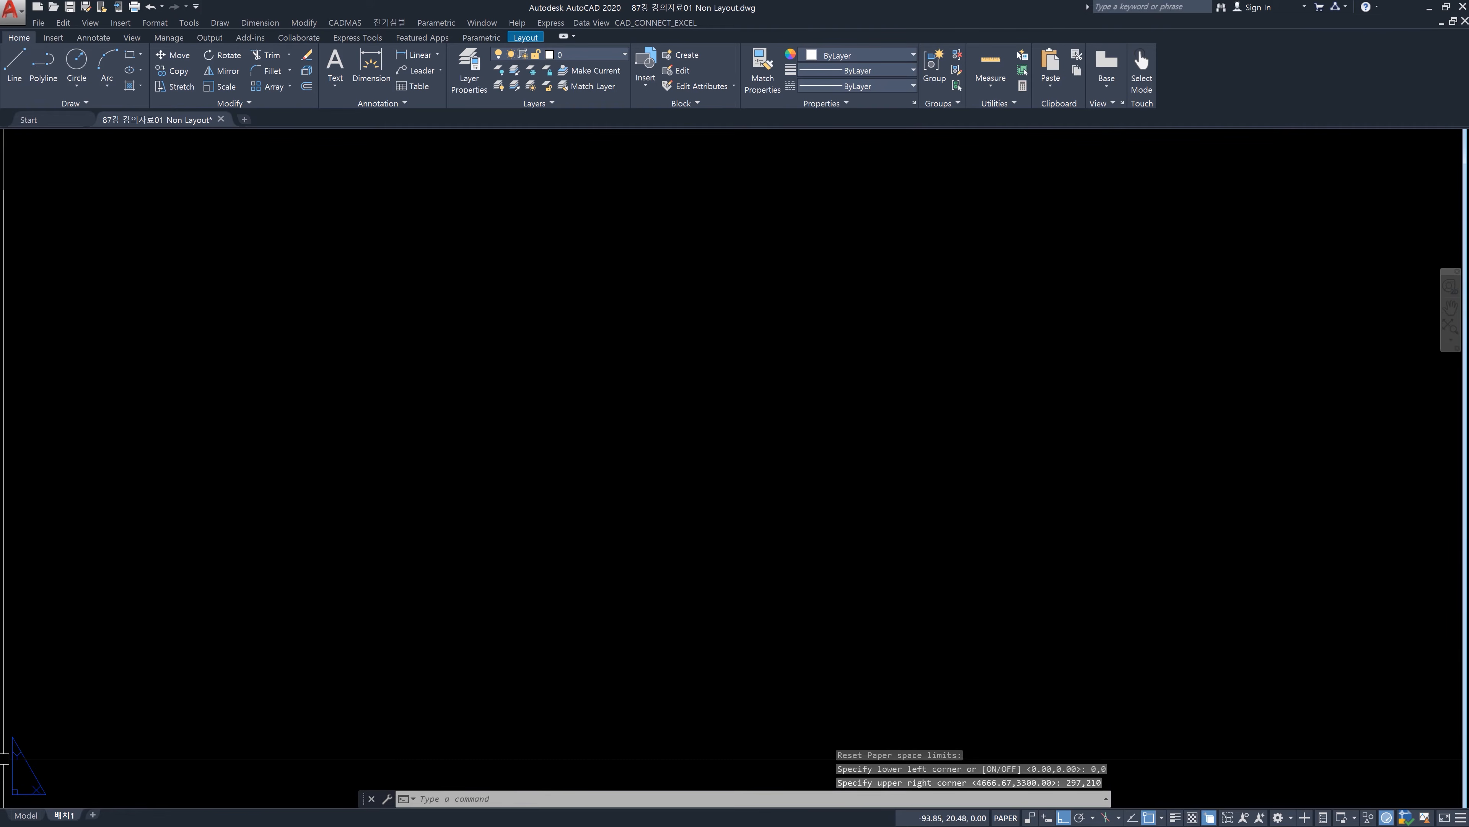
Create a rectangular viewport on the 배치1 layout with MVIEW, from corner 0,0 to corner 297,210
click(22, 816)
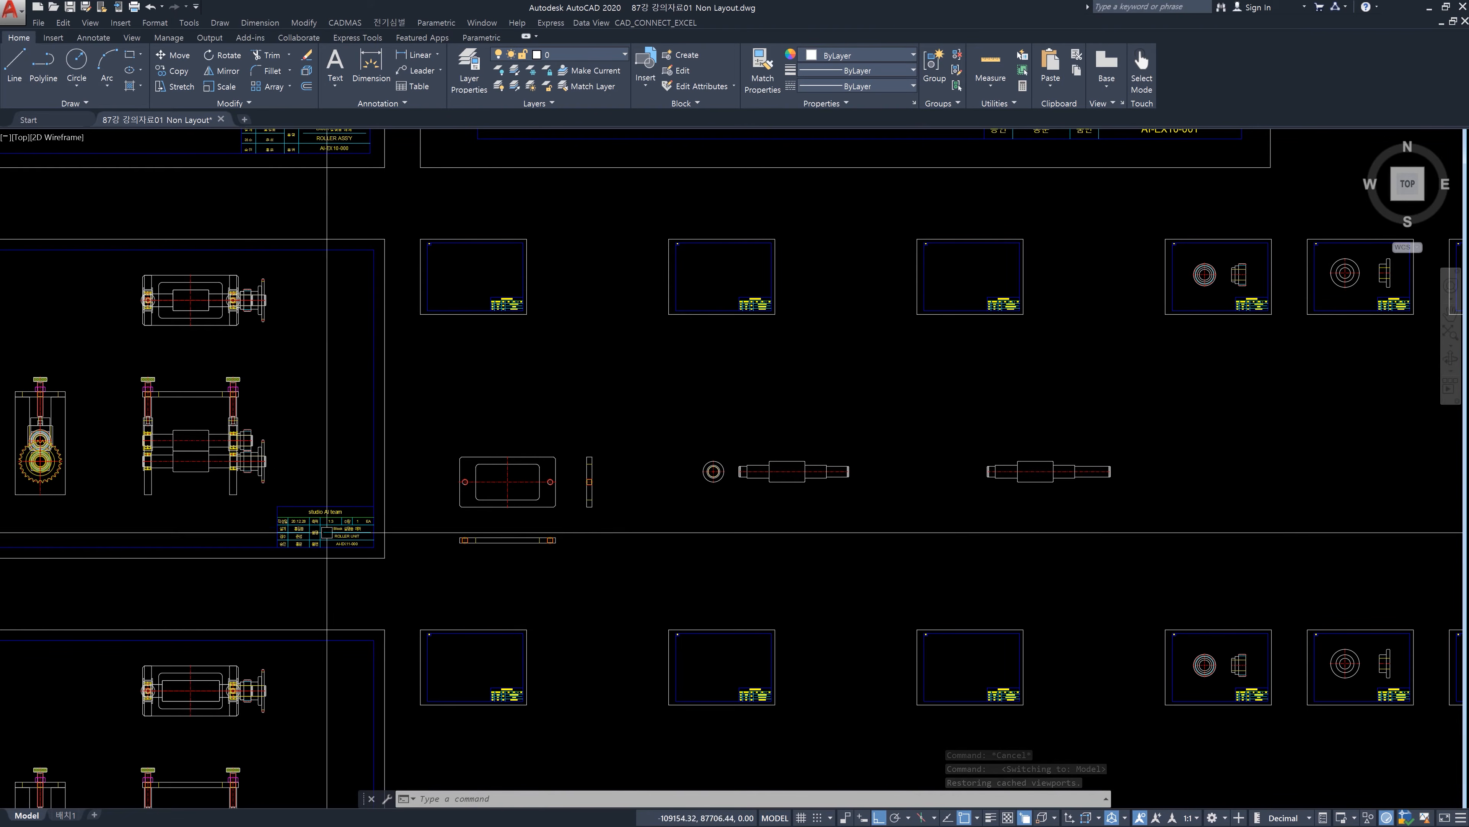
click(64, 815)
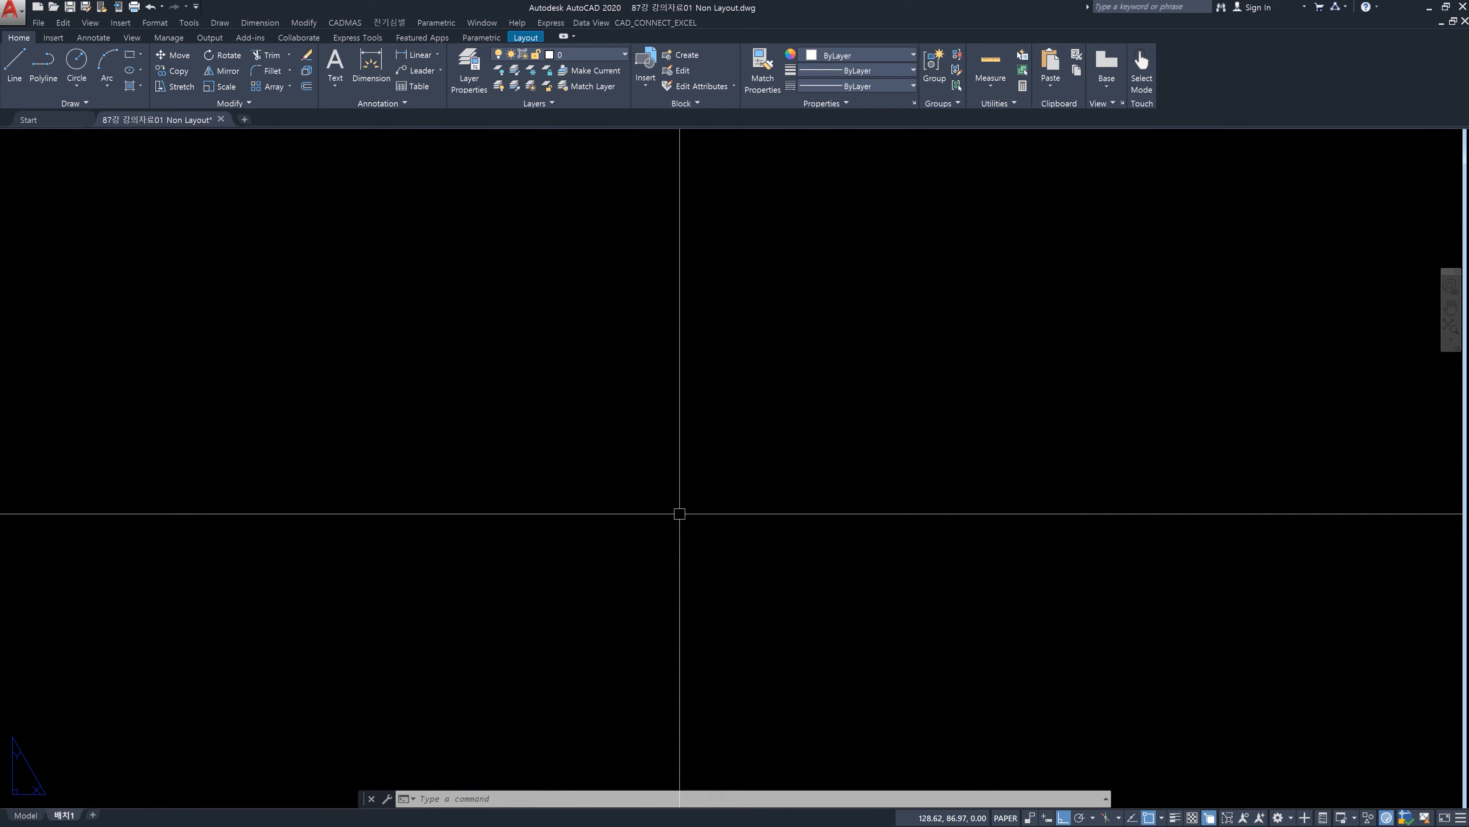
text(mv)
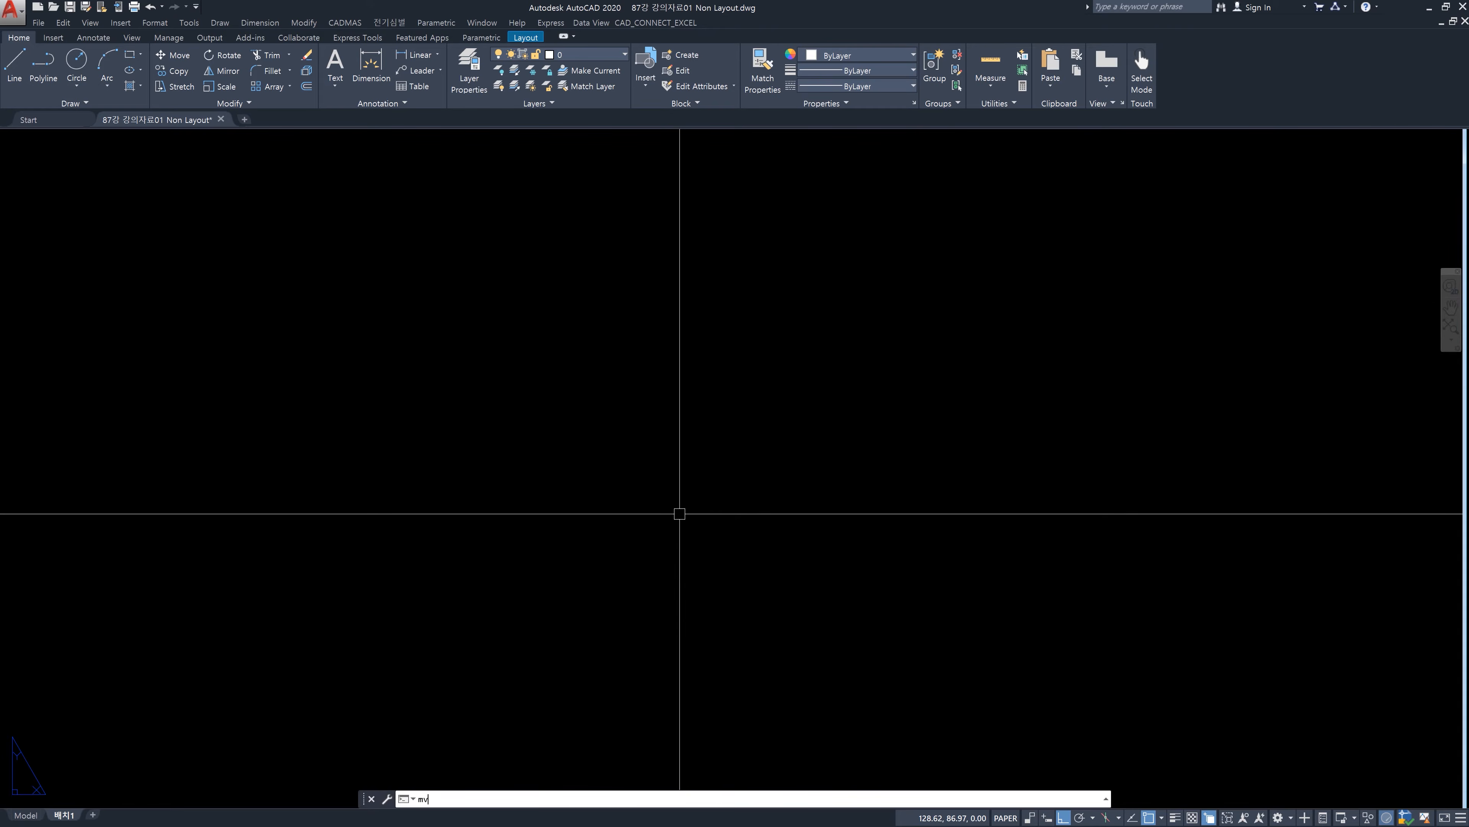
key(Return)
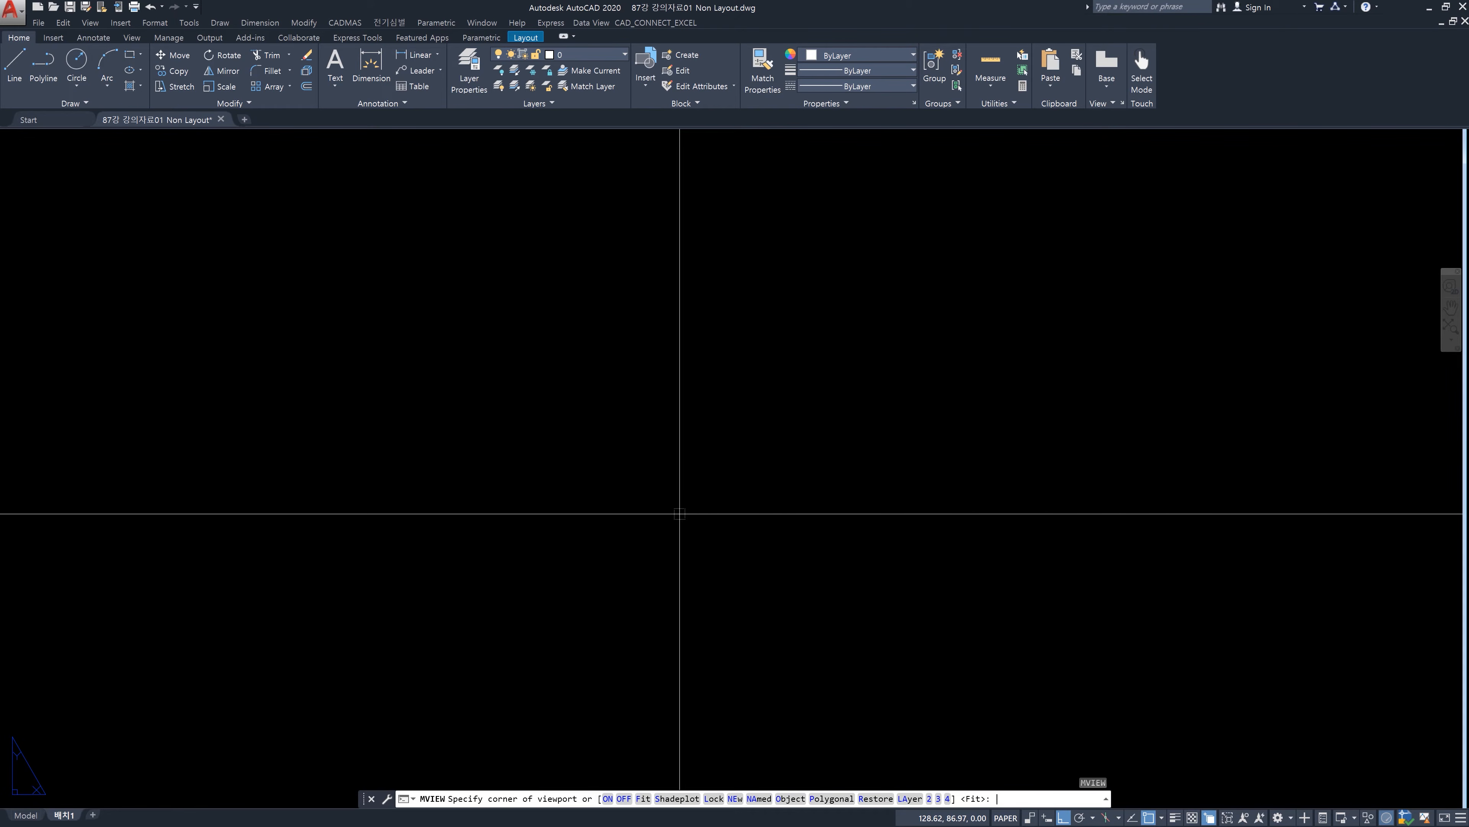
text(0,0)
key(Return)
text(297,210)
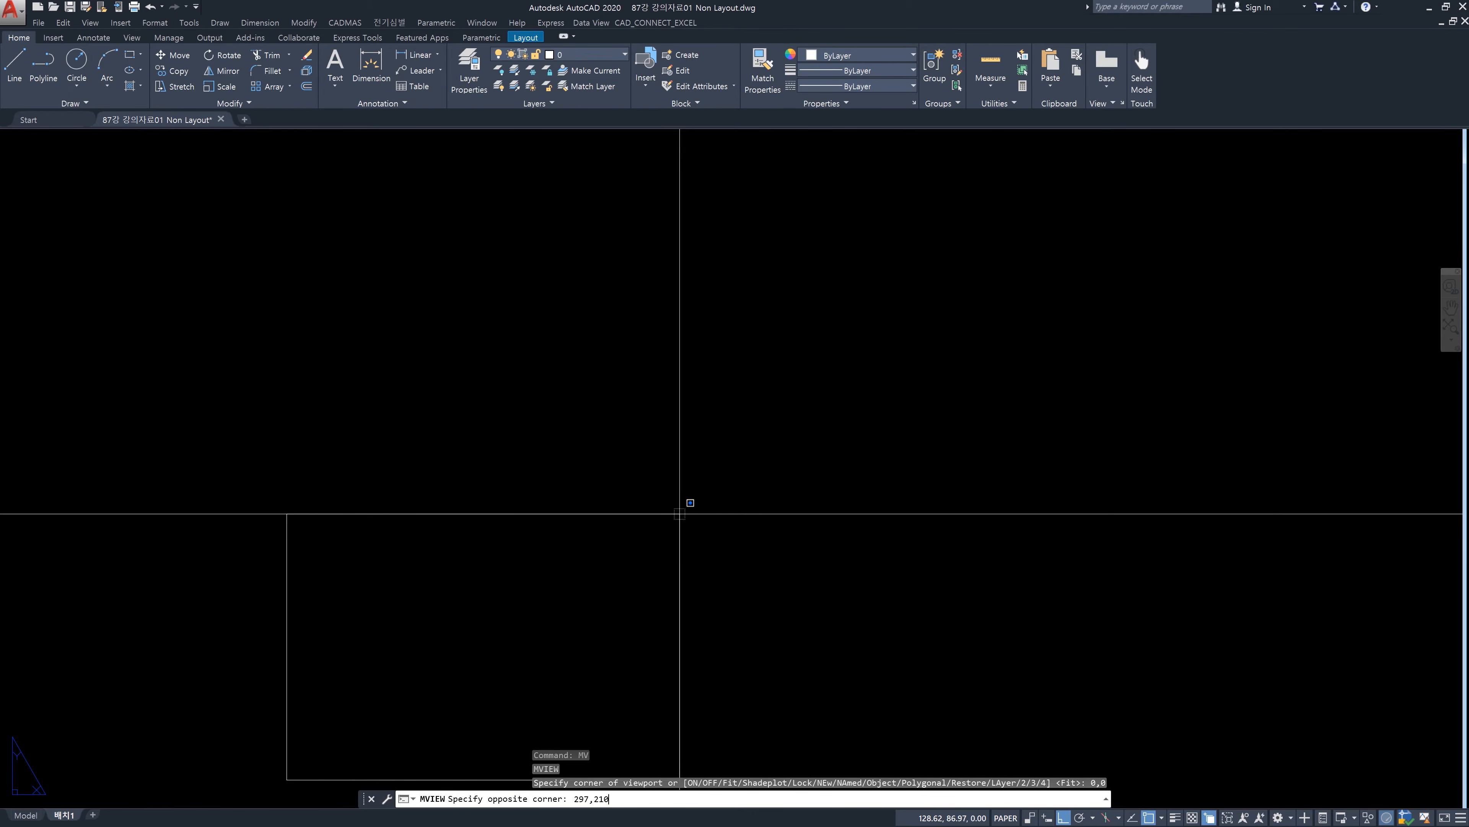
key(Return)
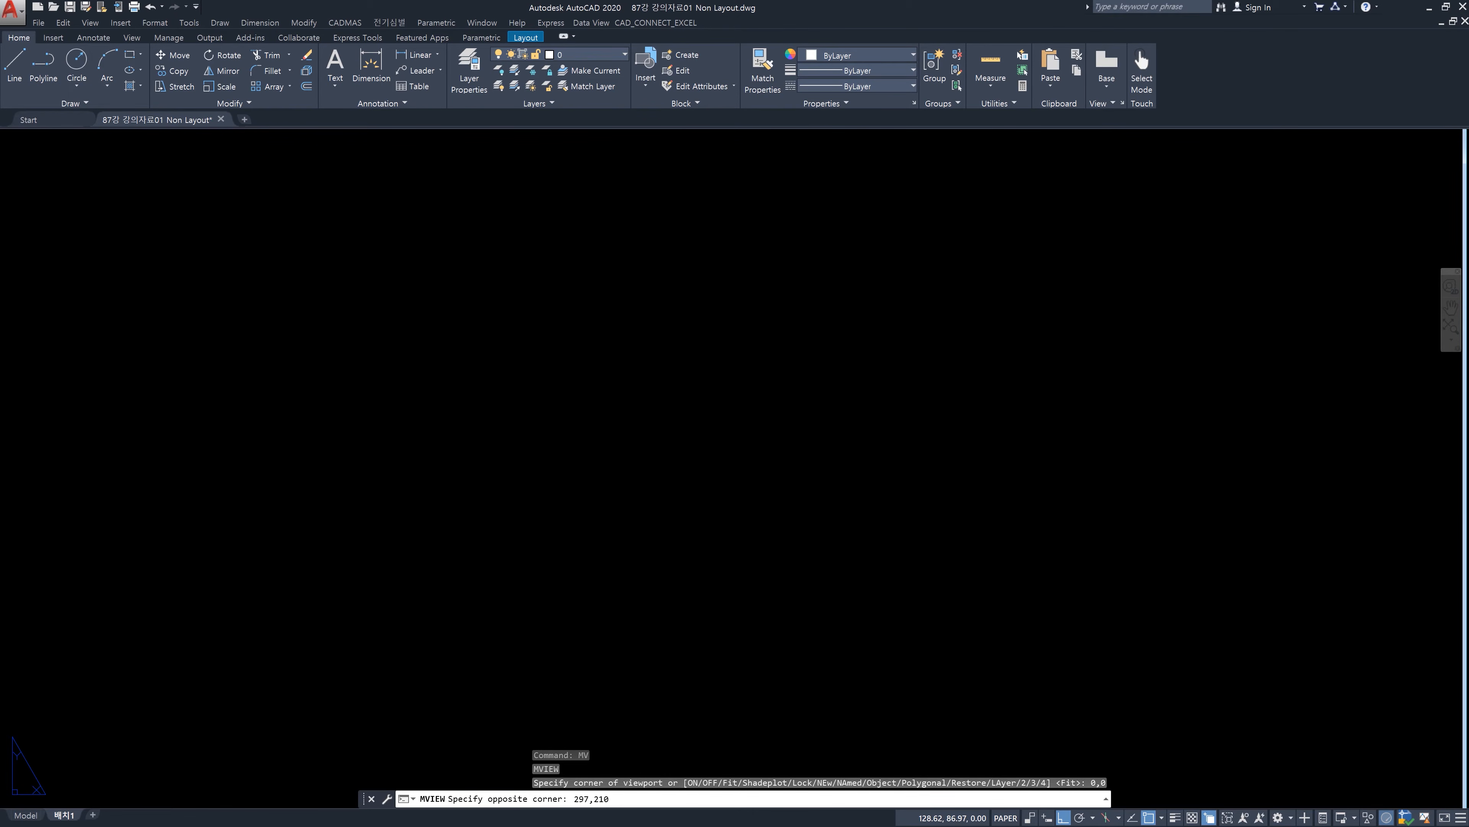
Select the layout viewport's border to examine it as an object, and clear the selection
click(1233, 623)
click(1154, 611)
key(Escape)
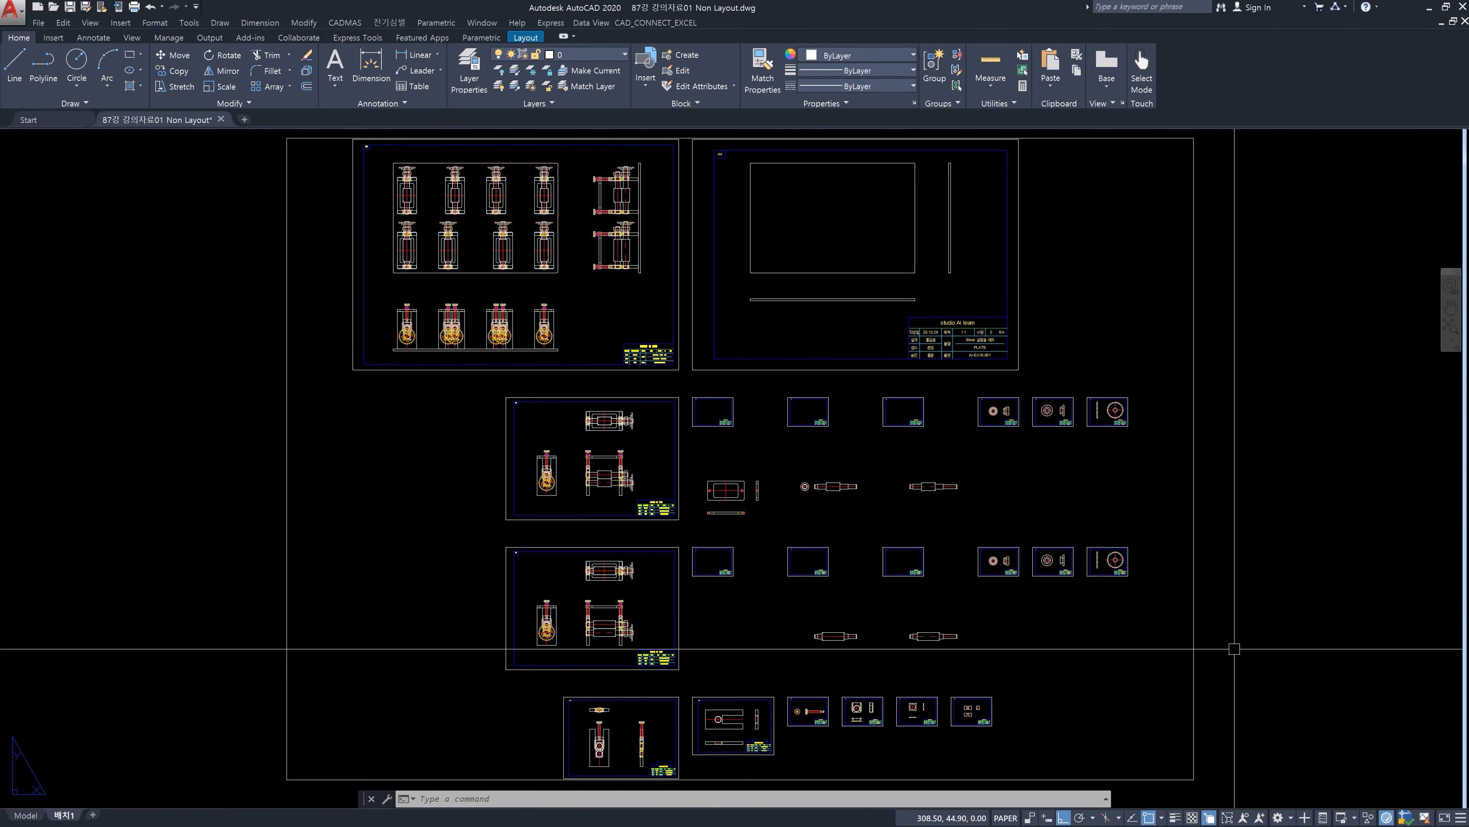
click(1212, 640)
click(1144, 626)
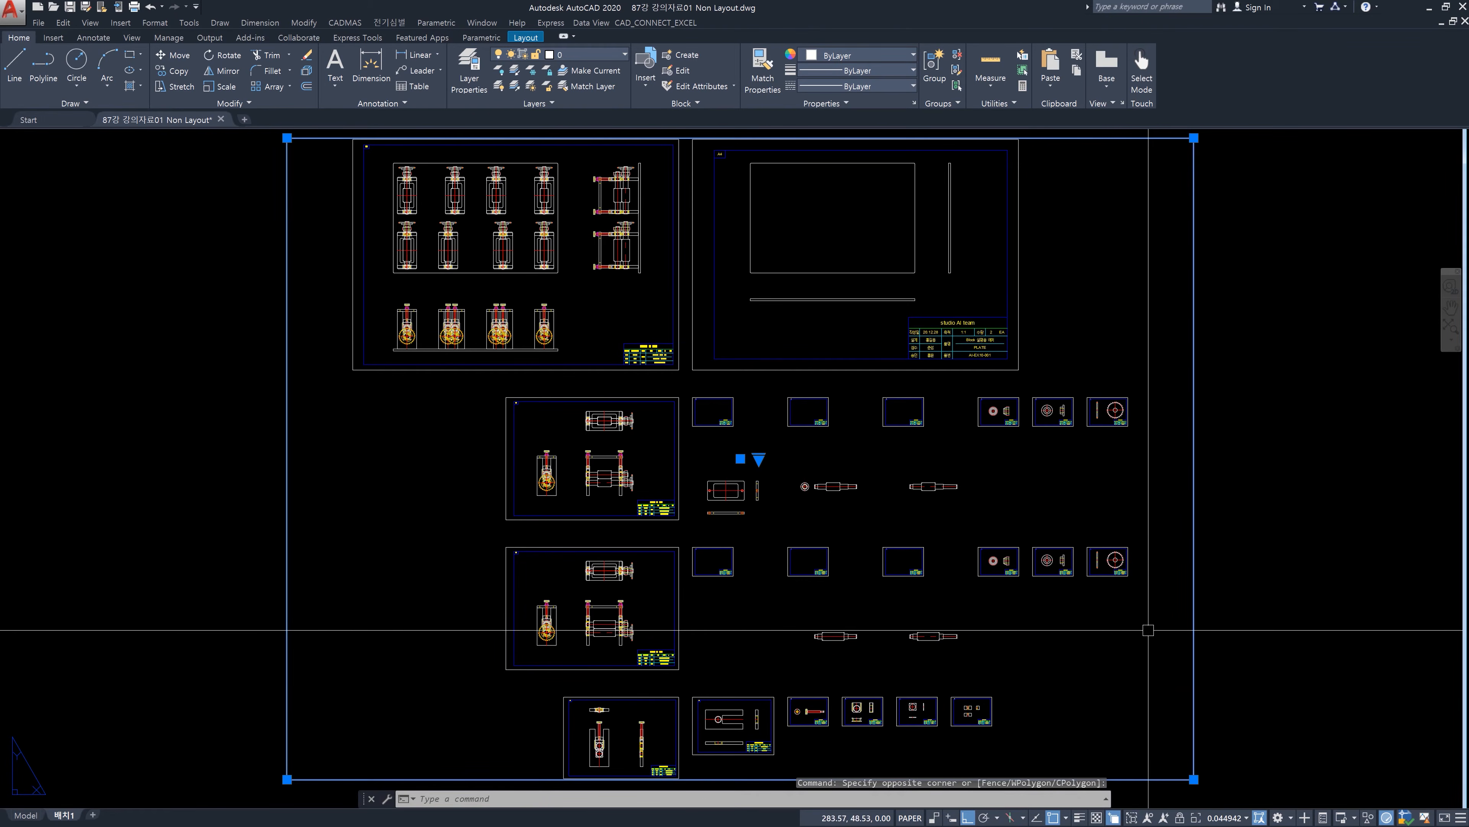
key(Escape)
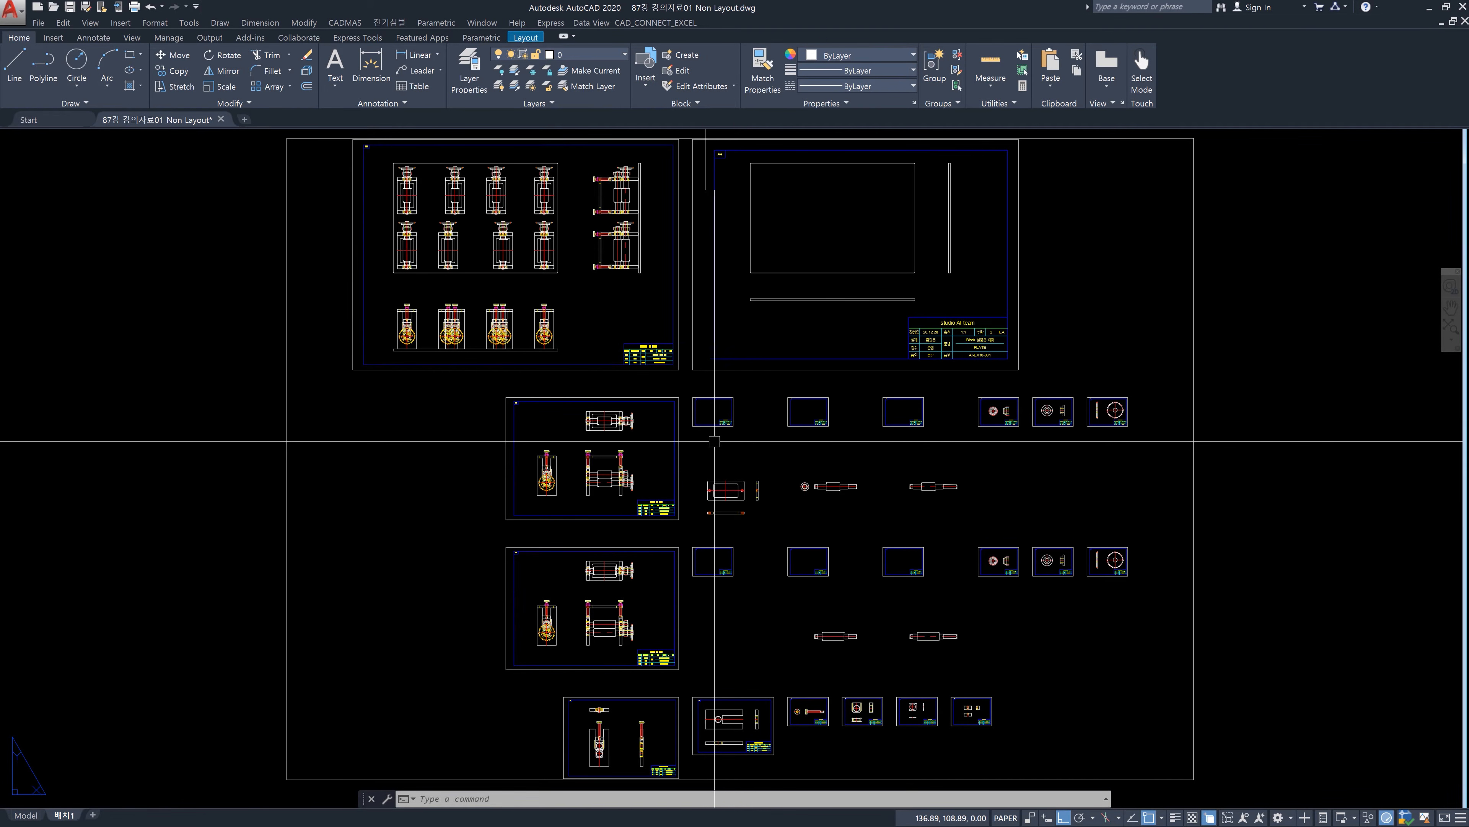
scroll(832, 437, down, 2)
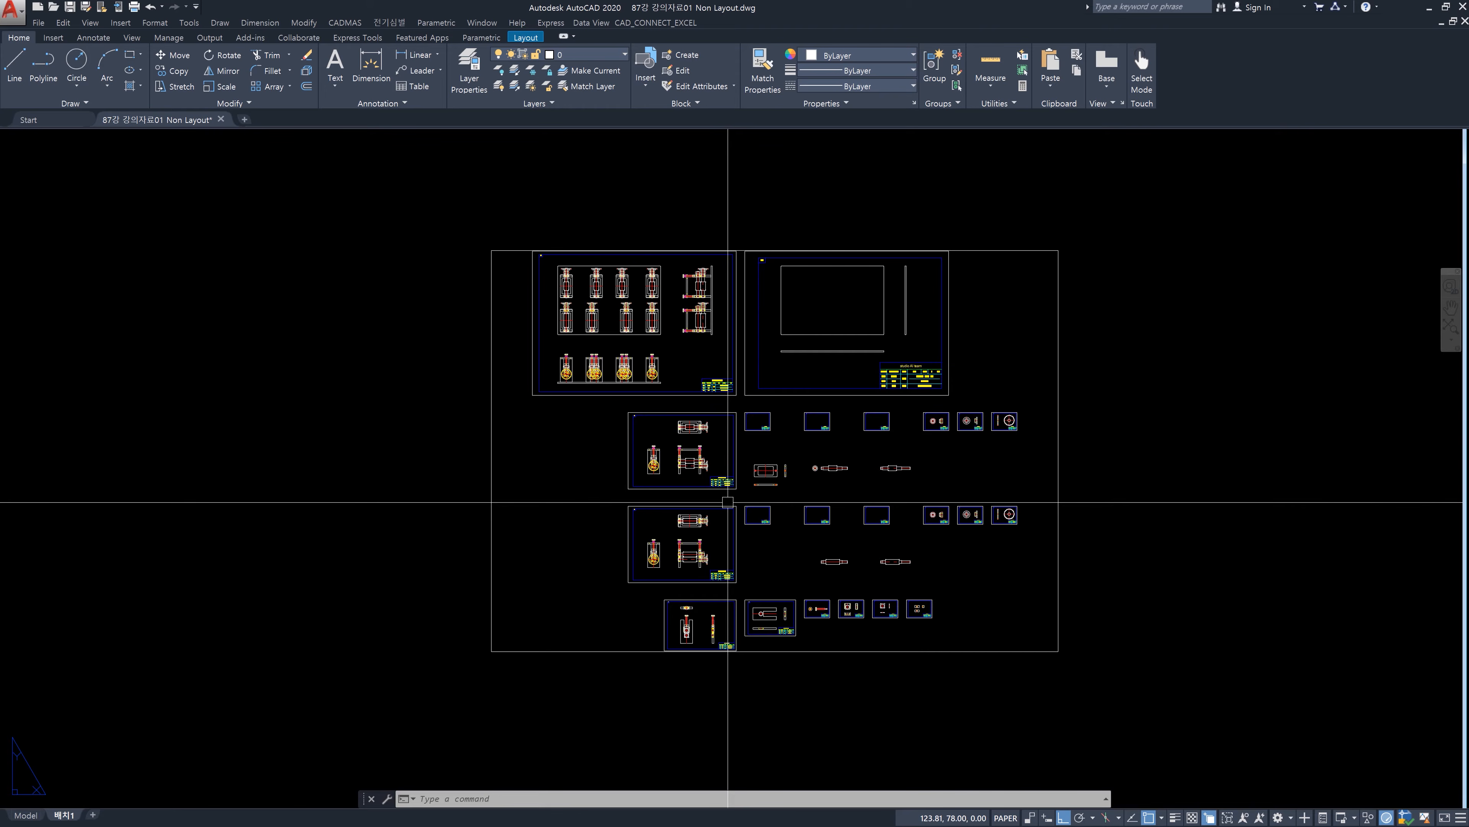
Switch into the viewport's model space and back to paper space with MS and PS, and once more directly at the viewport
text(m)
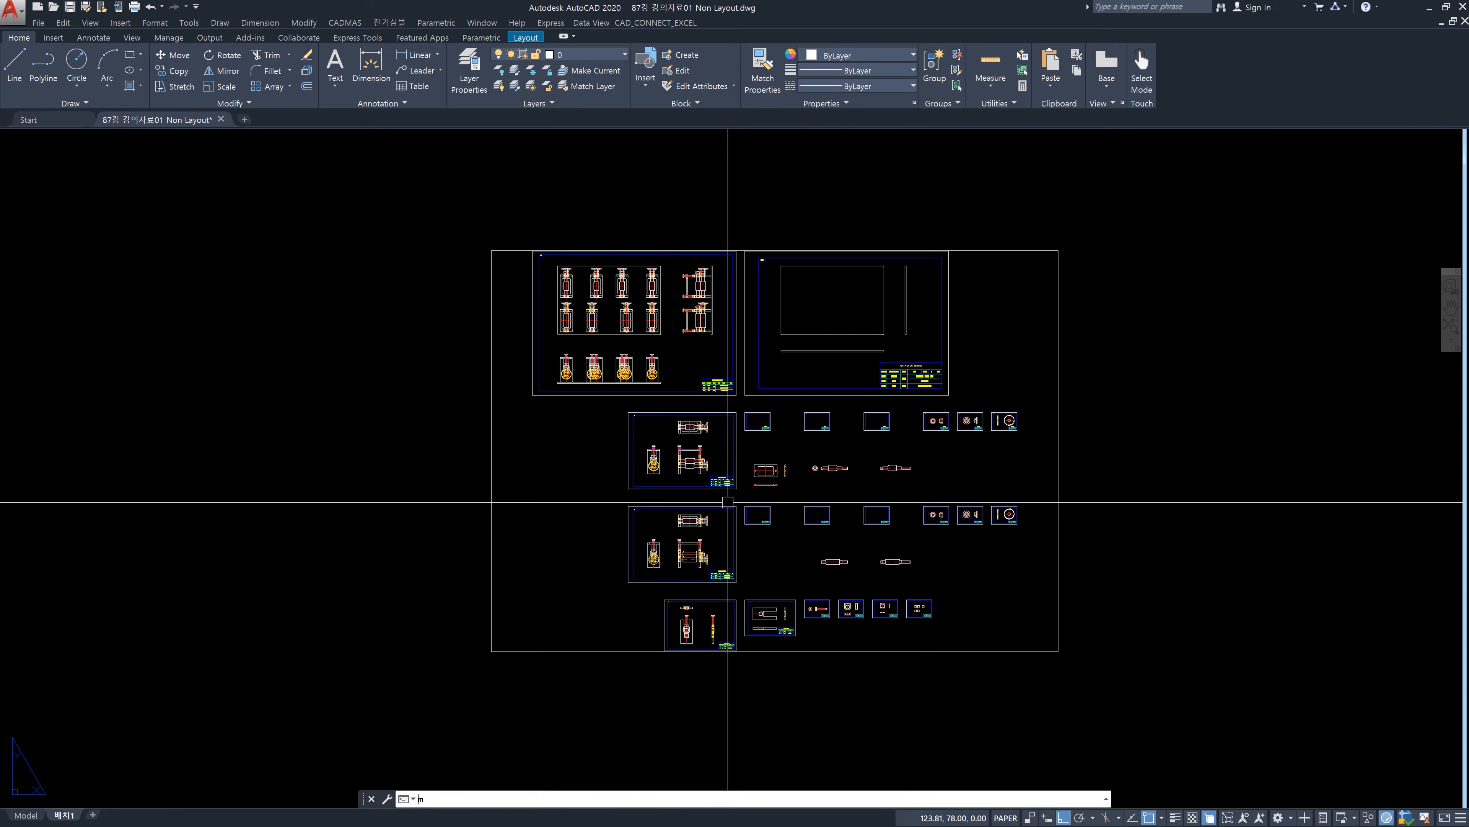
text(s)
key(Return)
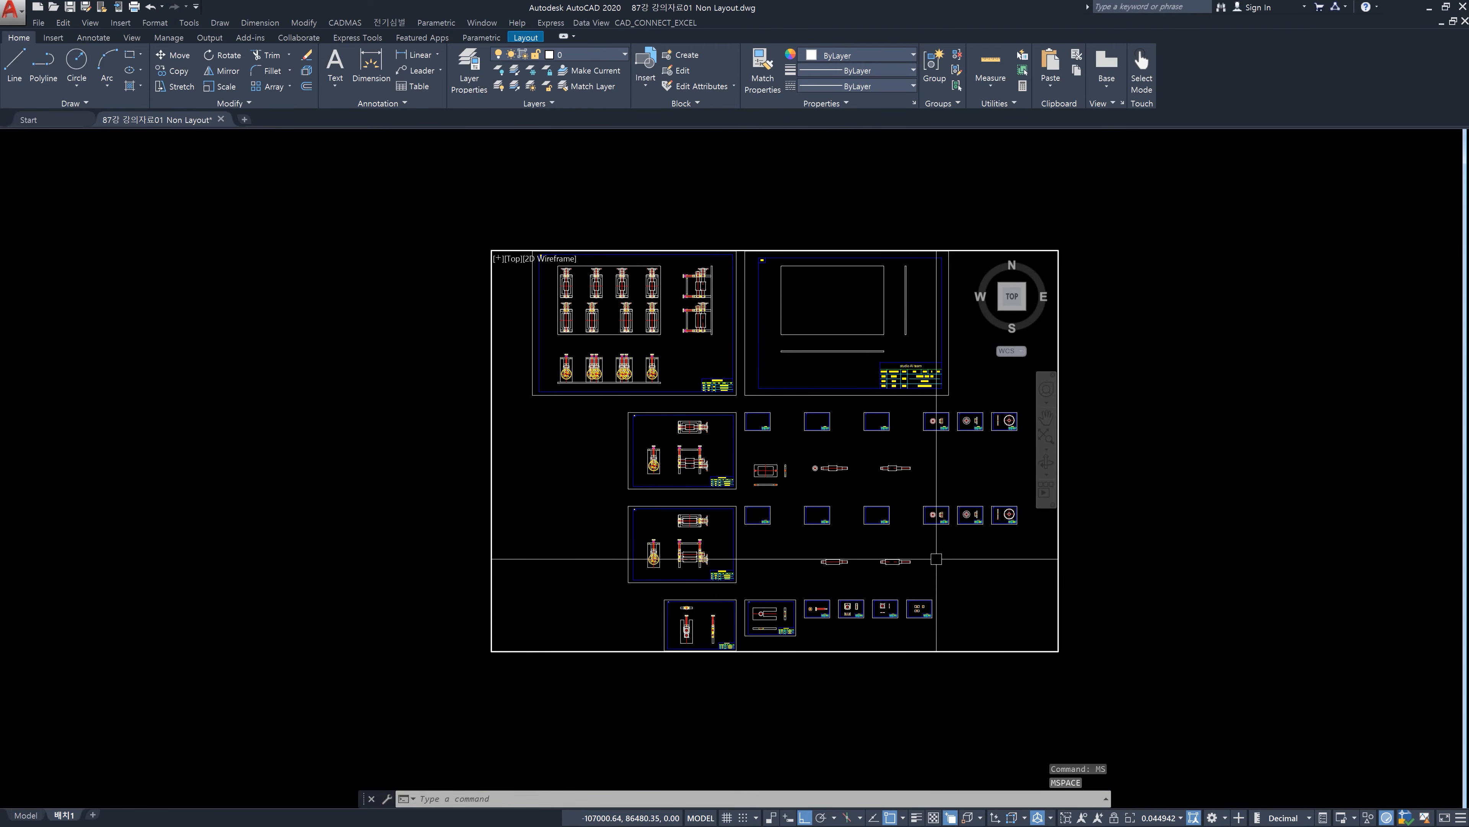
text(ps)
key(Return)
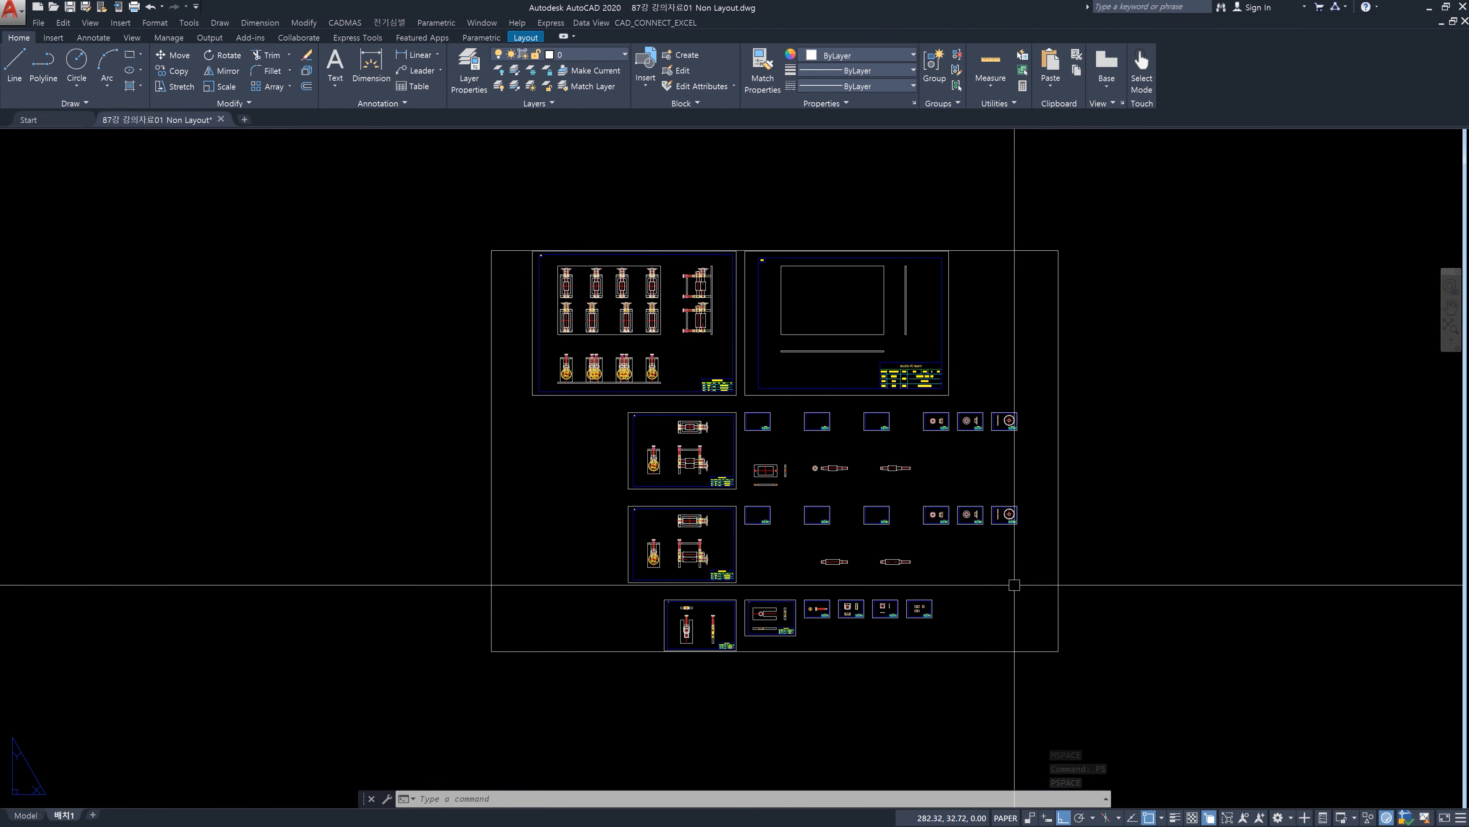
double_click(976, 575)
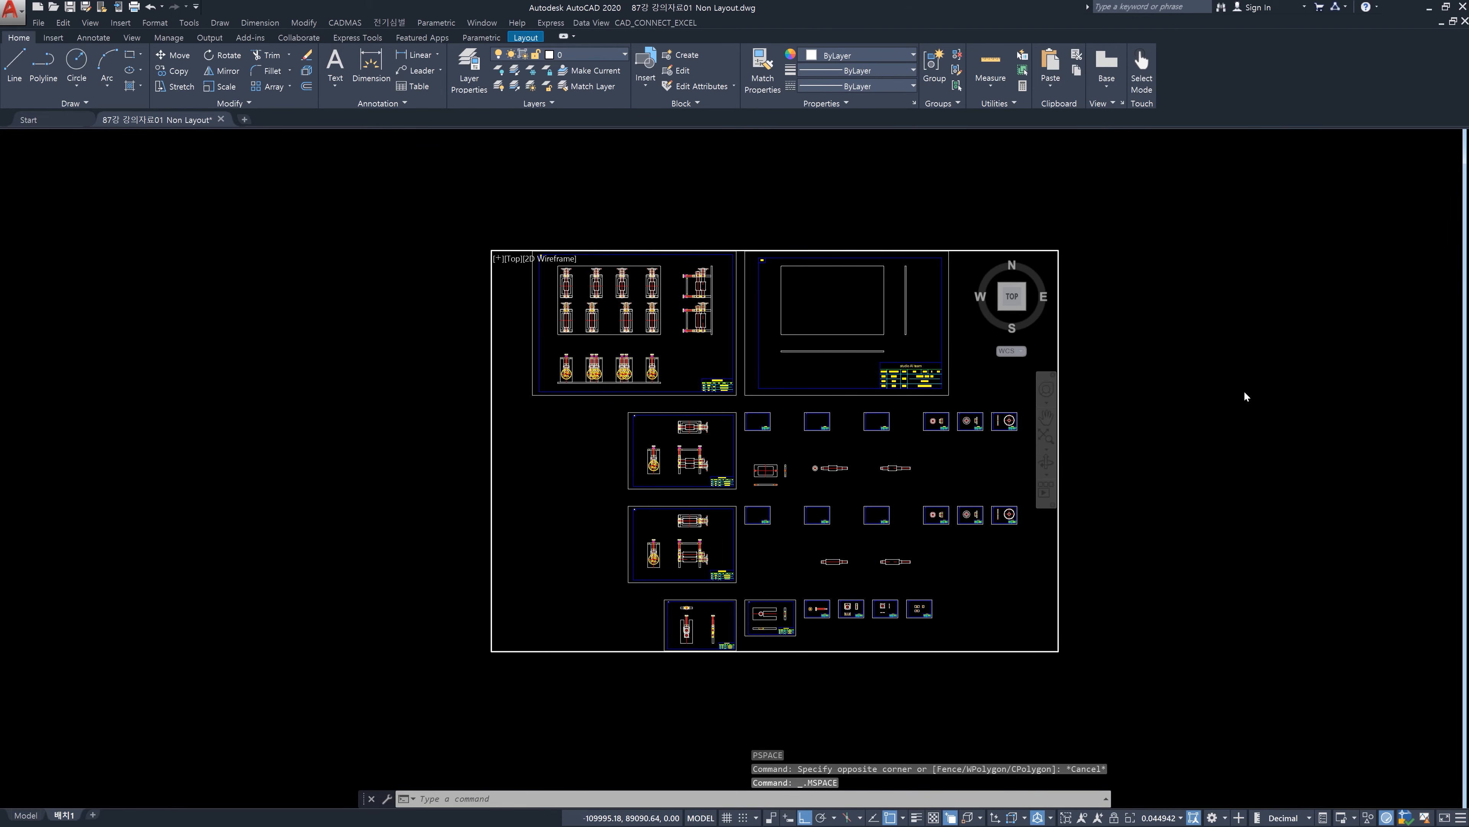
double_click(1327, 392)
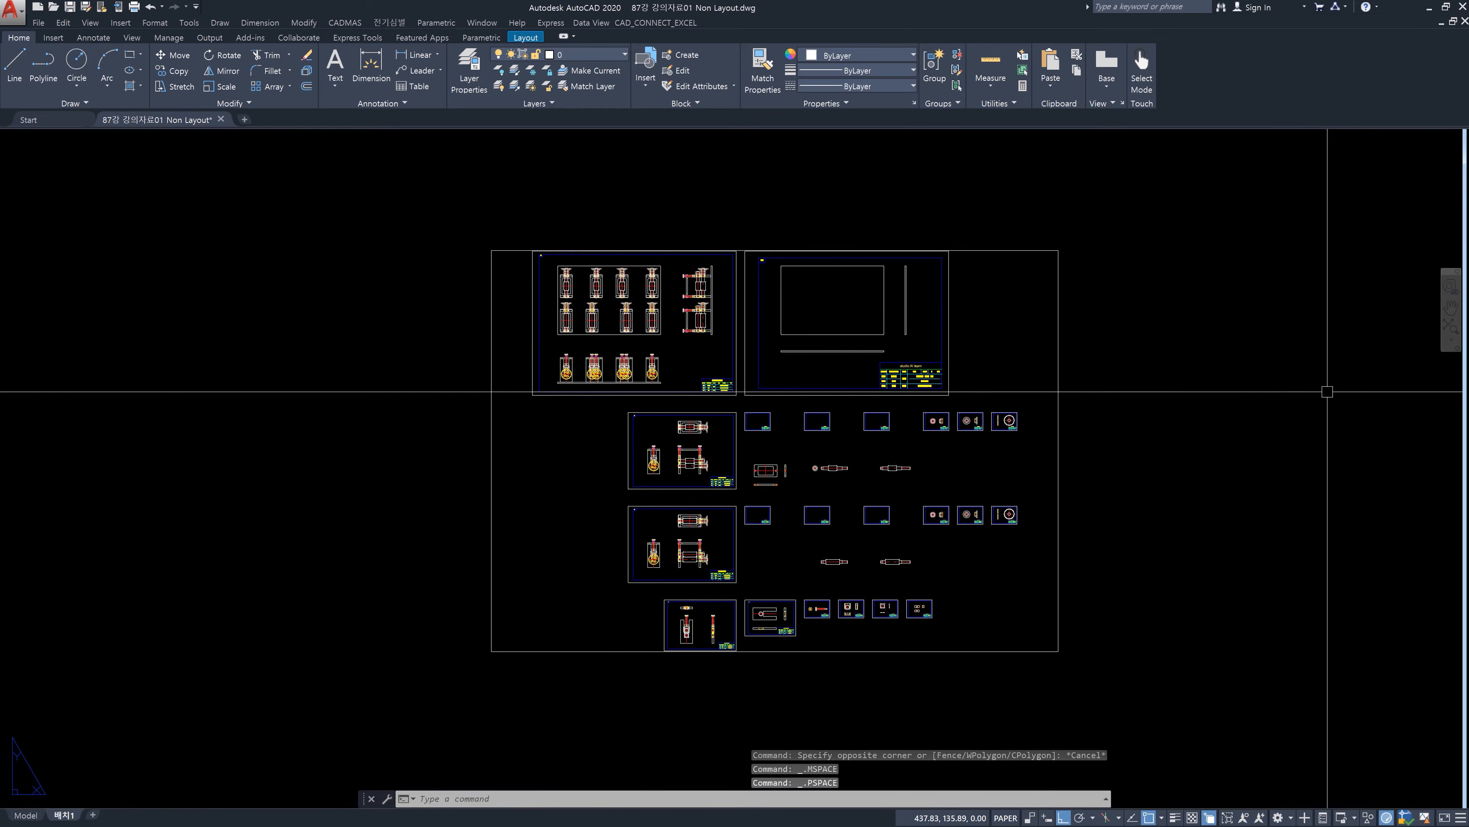
Activate the viewport's model space and bring the upper row's first emptied A4 PLATE sheet into view
double_click(885, 483)
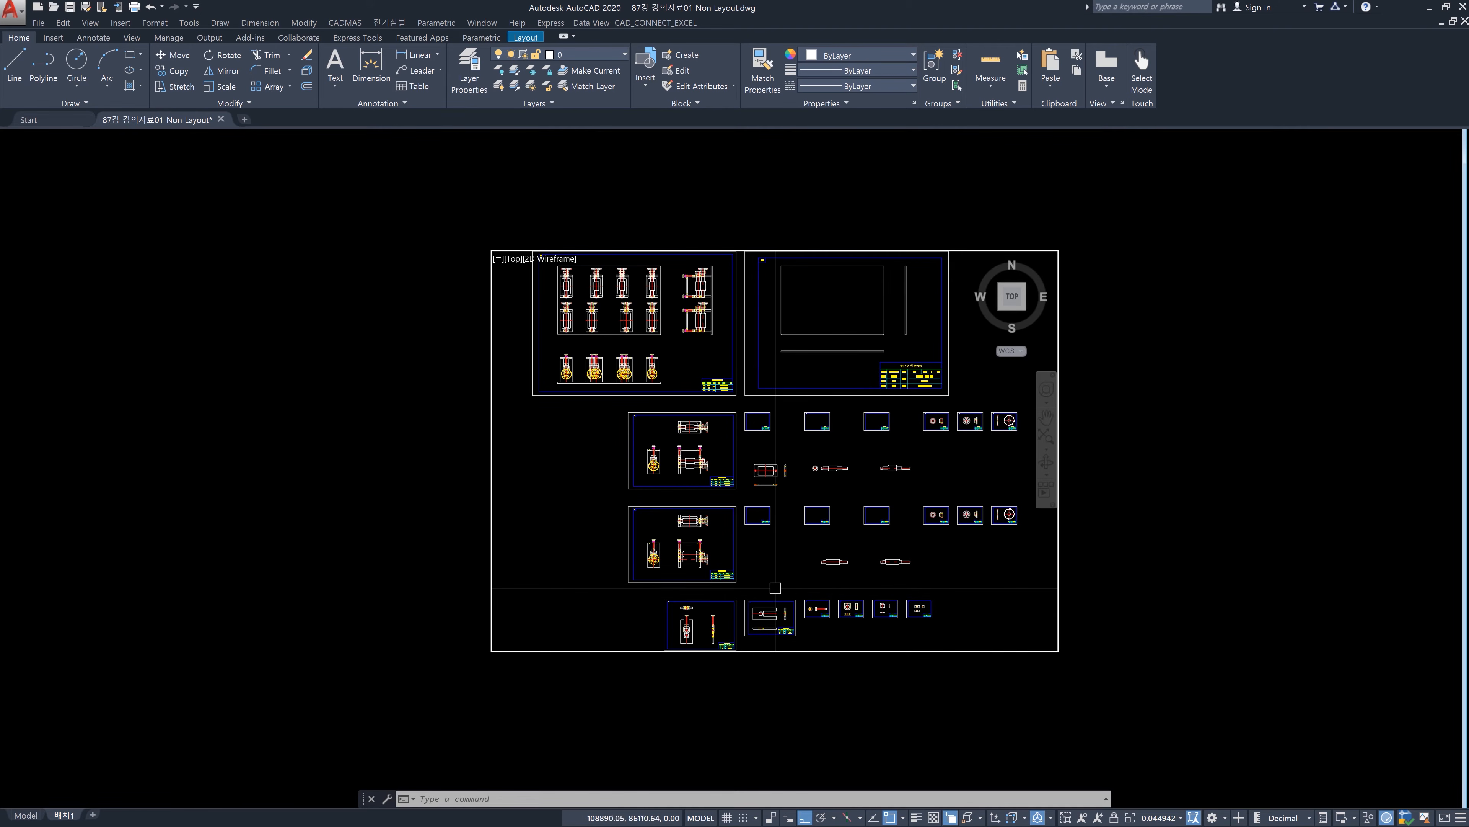
scroll(784, 456, up, 4)
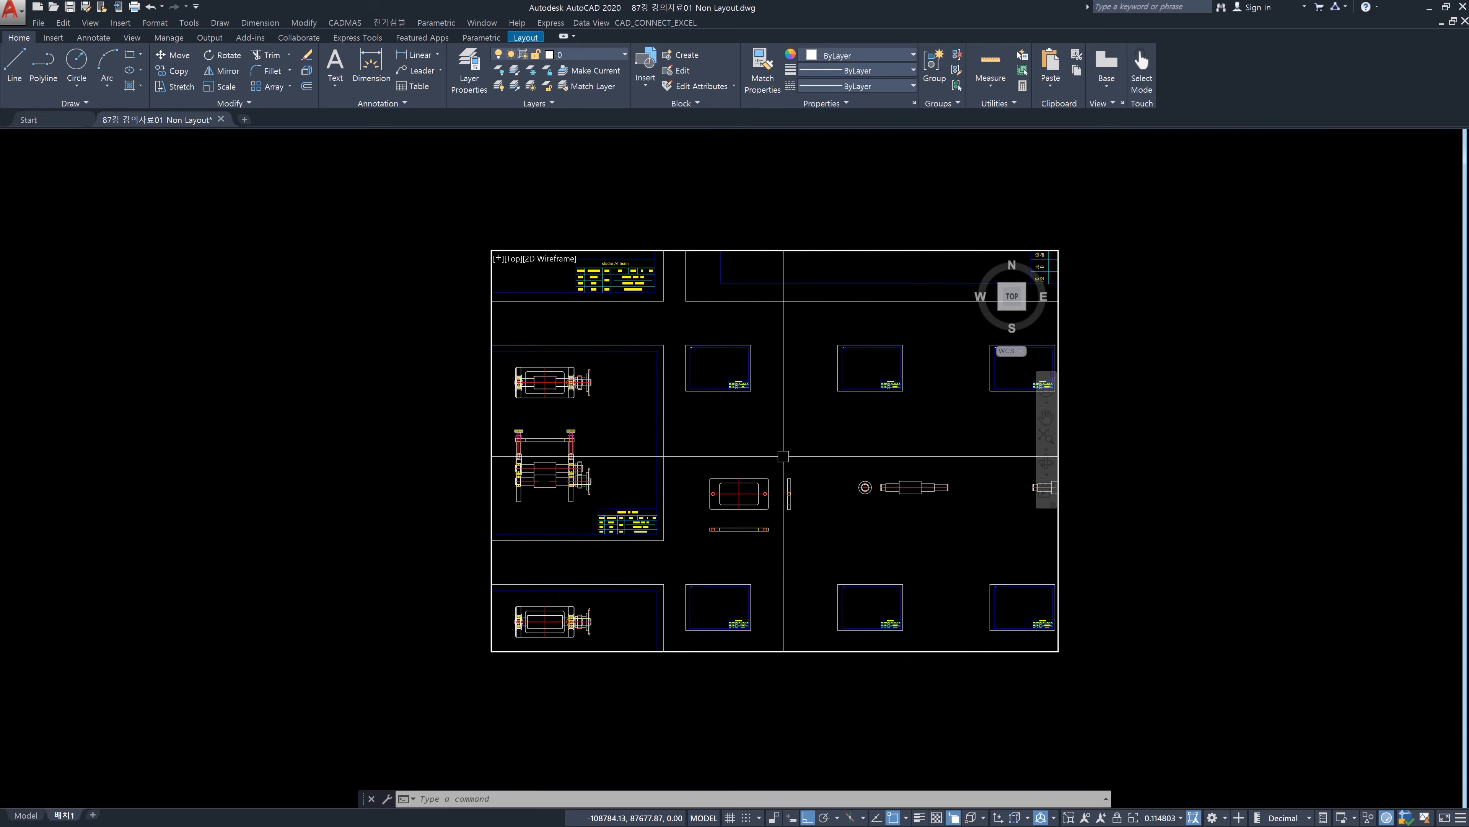
scroll(781, 417, up, 6)
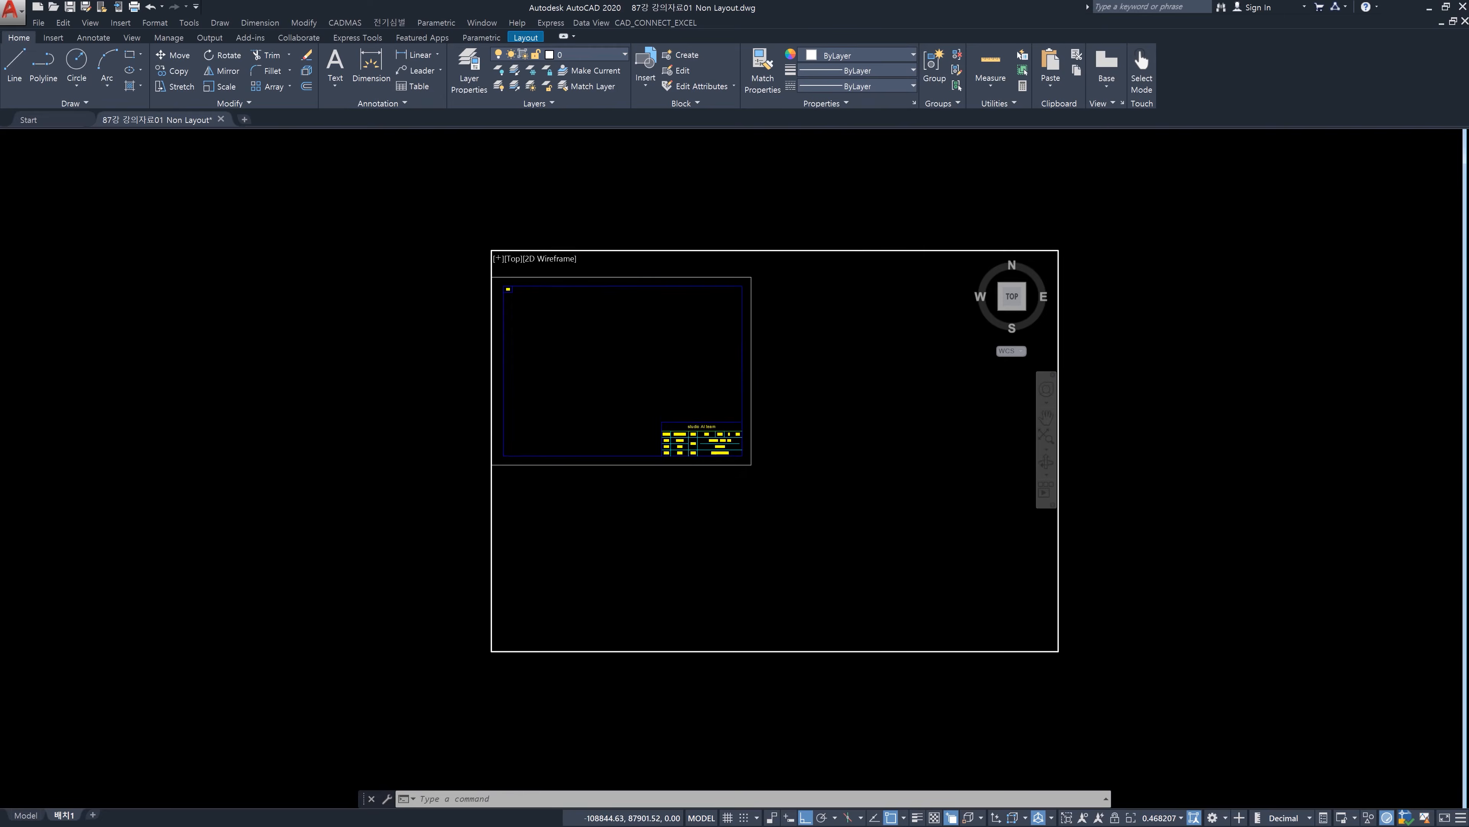
scroll(829, 539, down, 2)
middle_drag(767, 473, 665, 473)
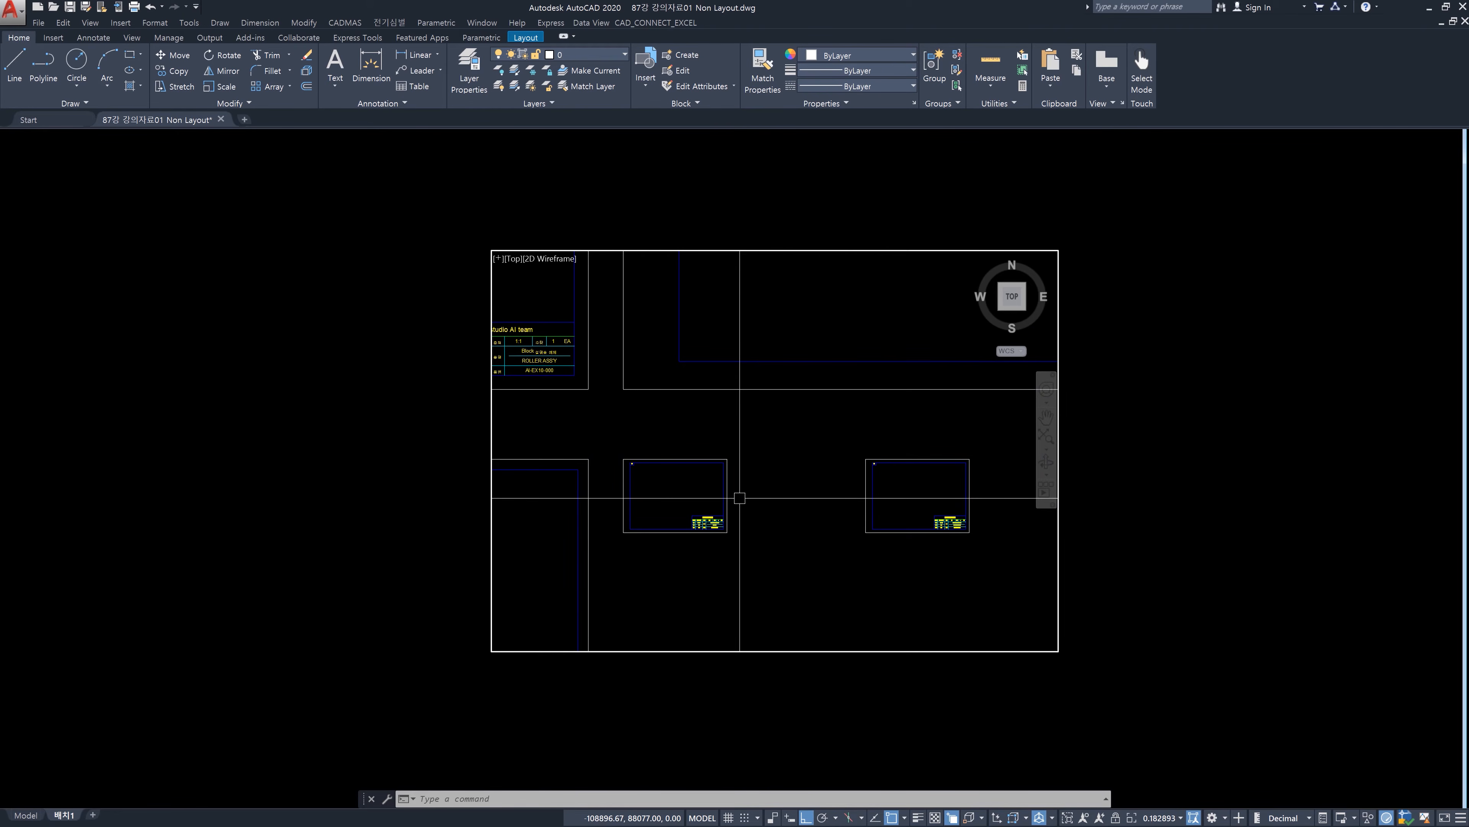
scroll(662, 501, up, 2)
mouse_move(817, 475)
middle_down()
mouse_move(875, 466)
mouse_move(813, 467)
middle_up()
scroll(868, 472, up, 2)
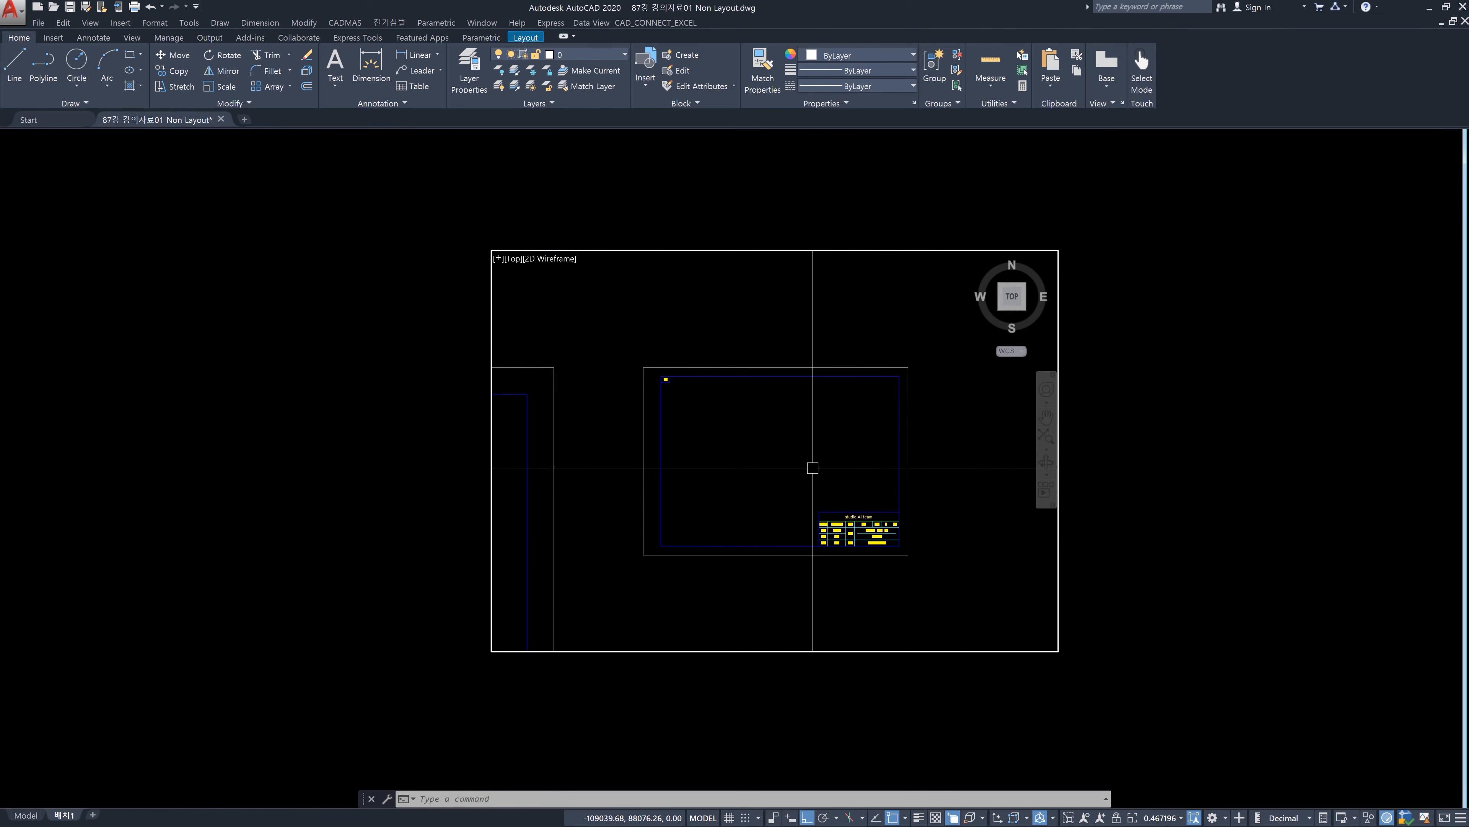
Zoom the viewport to a window snapped to the PLATE sheet frame's lower-left and upper-right endpoints, and return to paper space
text(z)
key(Return)
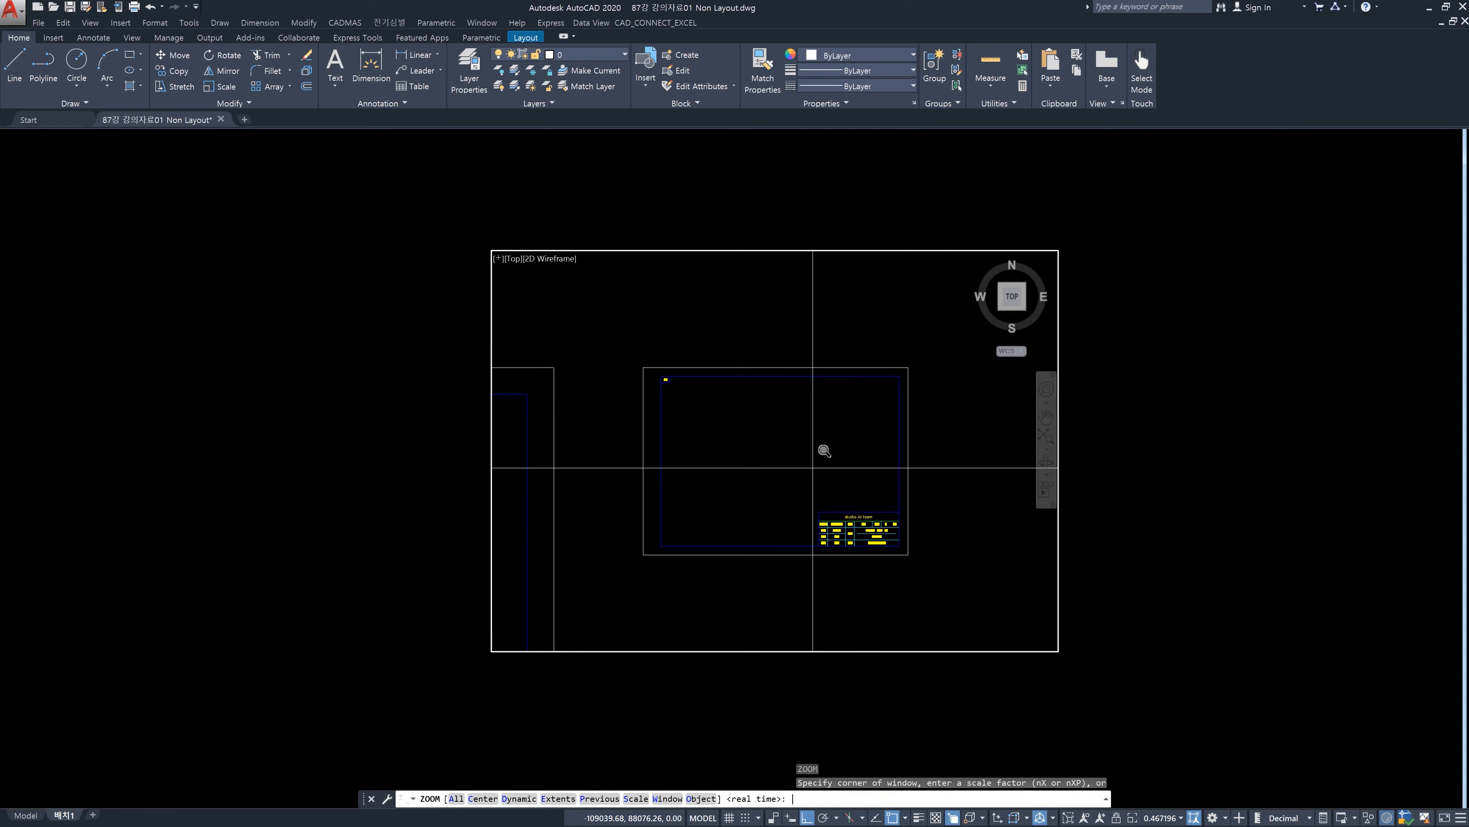
shift+right_click(809, 467)
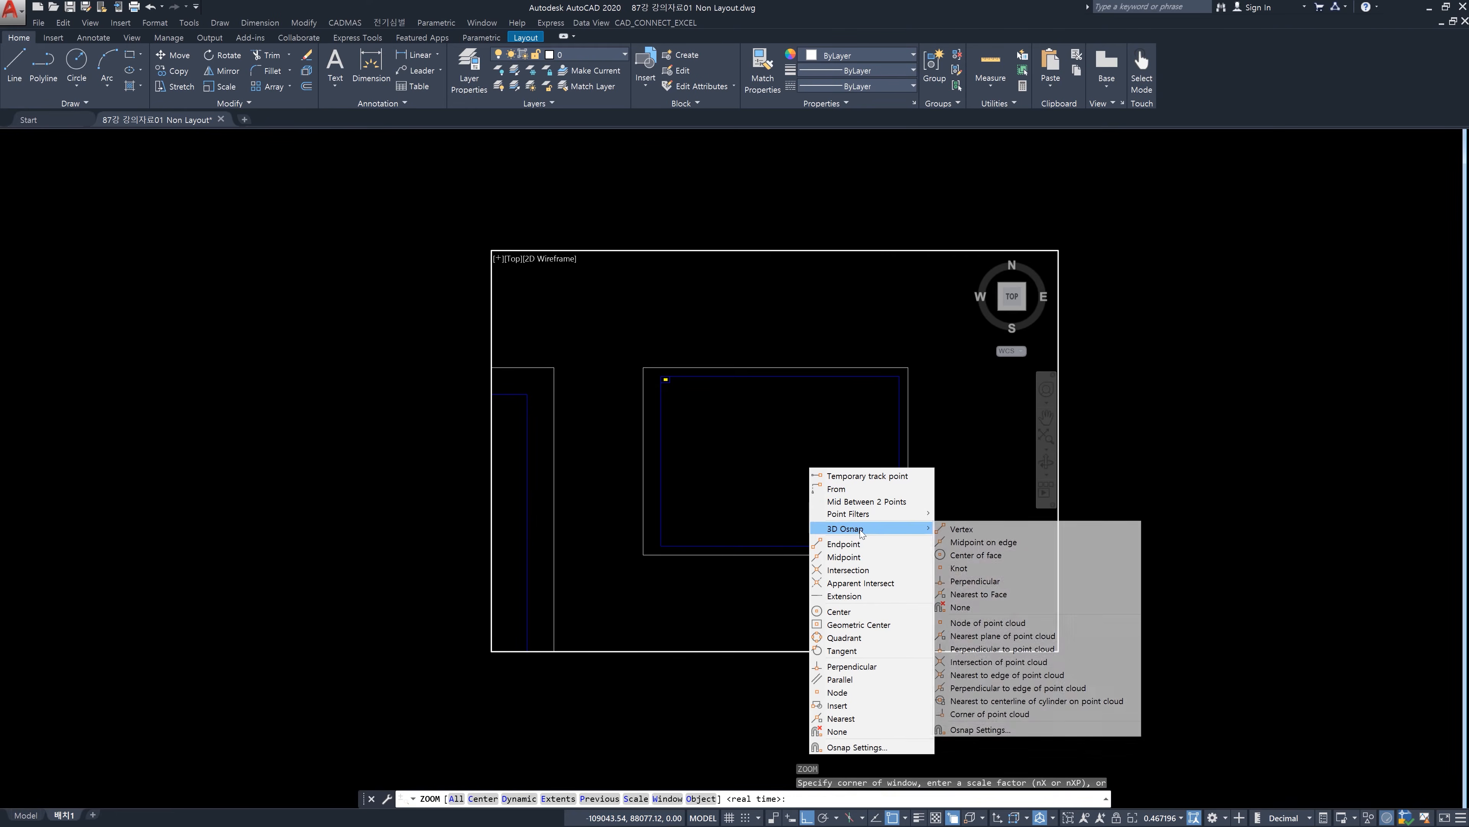
click(851, 543)
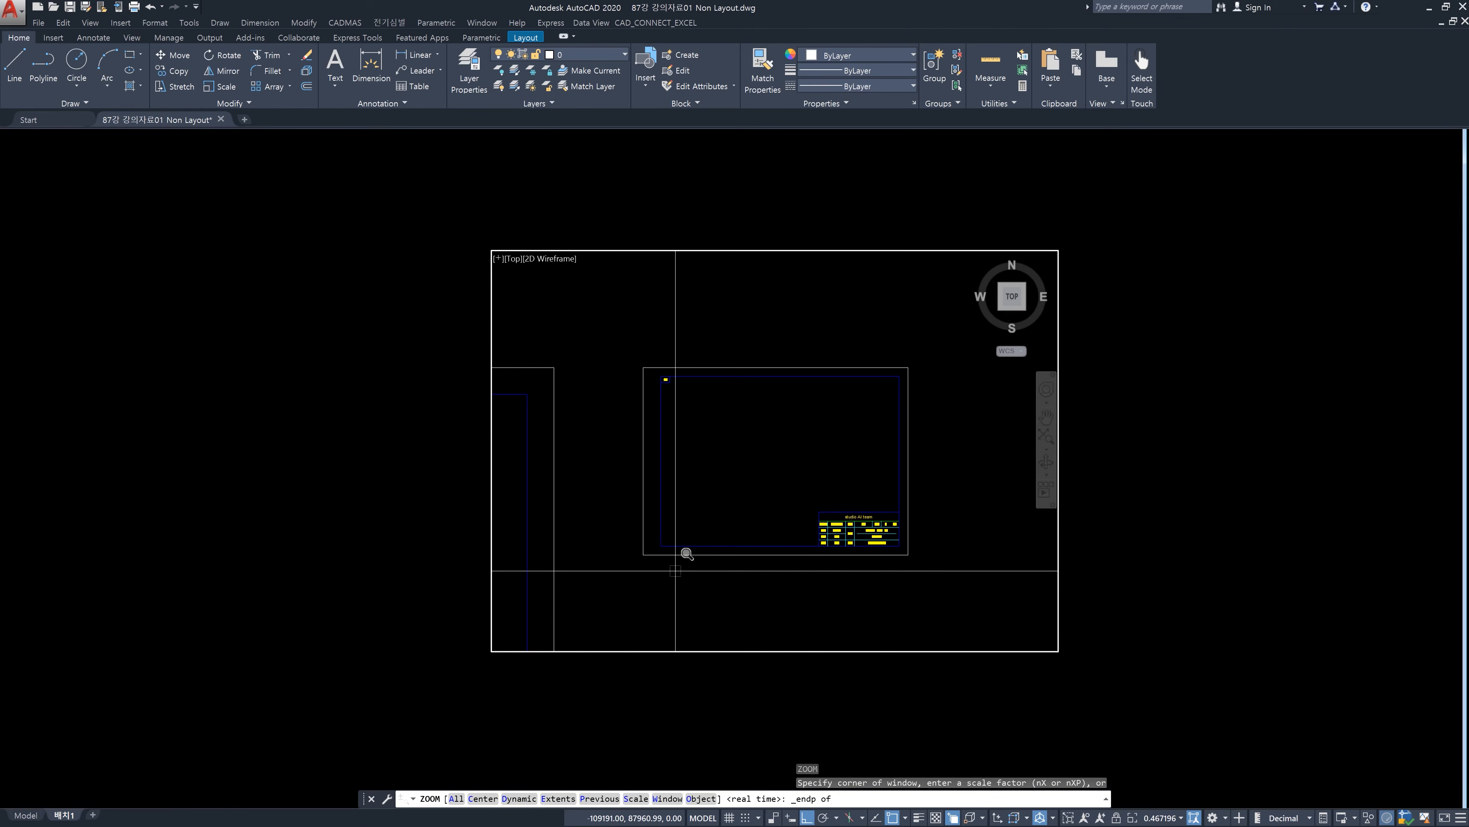
click(660, 535)
shift+right_click(823, 428)
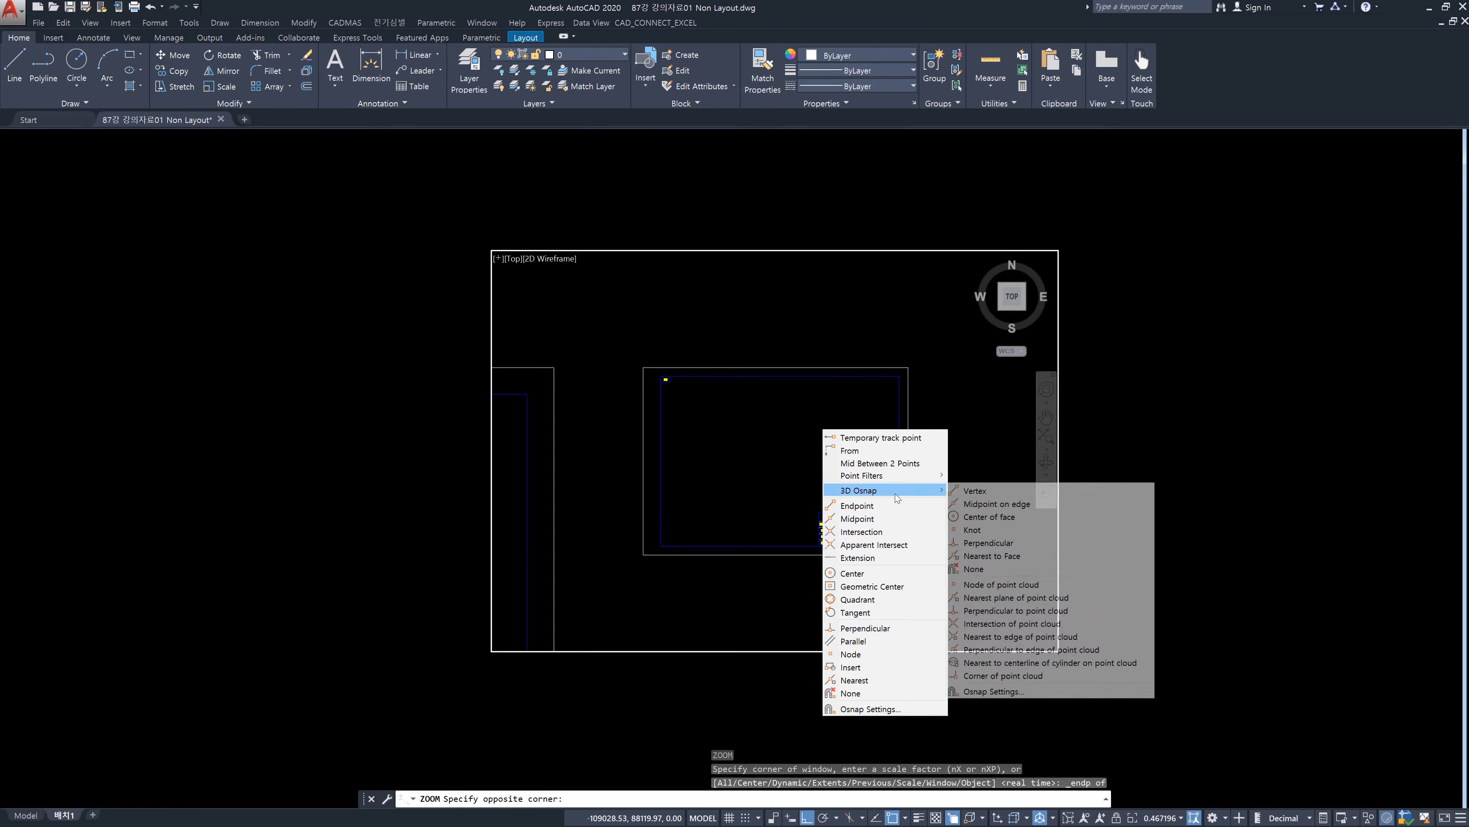
click(893, 503)
click(914, 367)
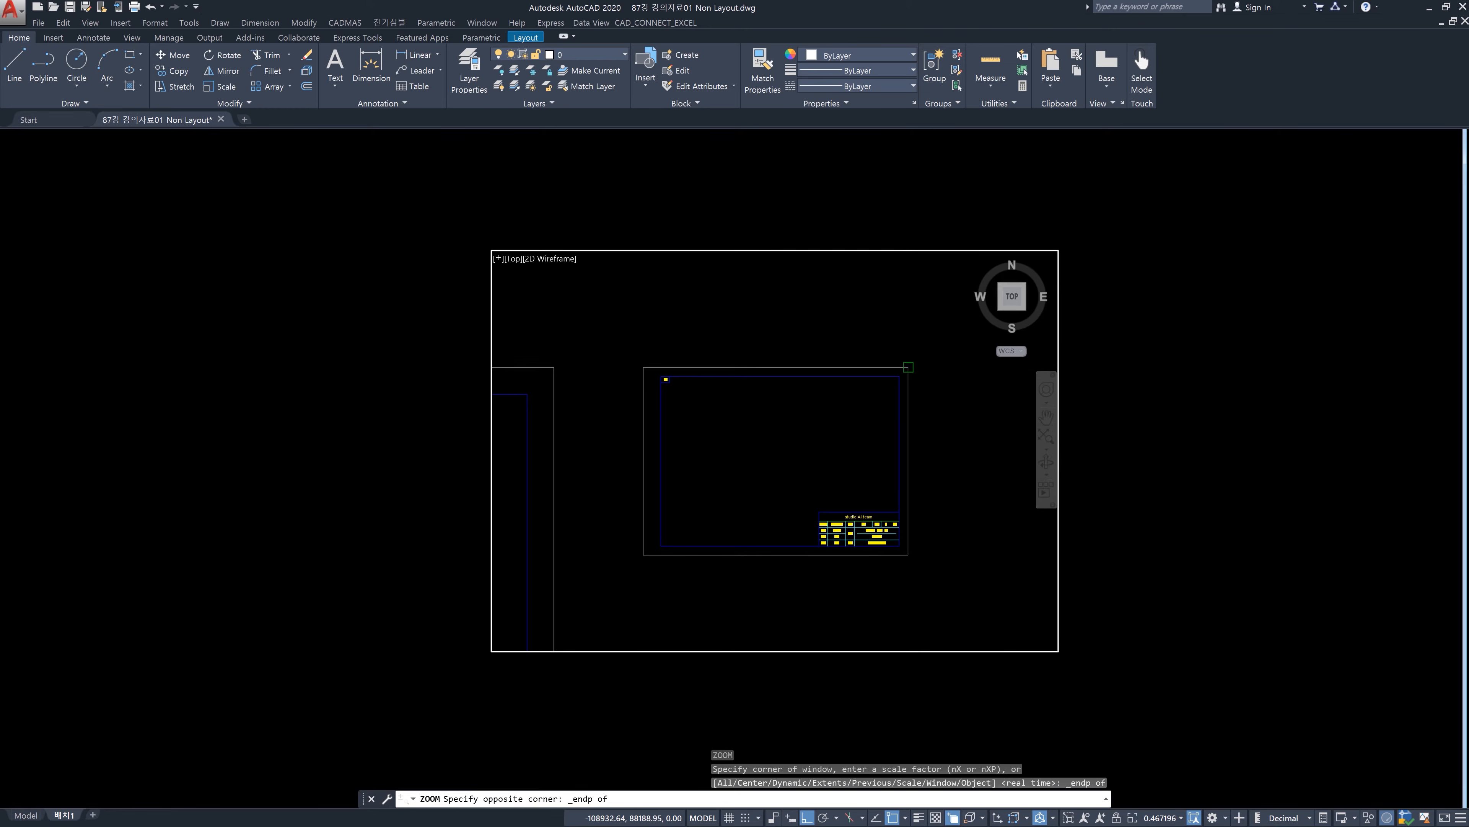
double_click(1301, 554)
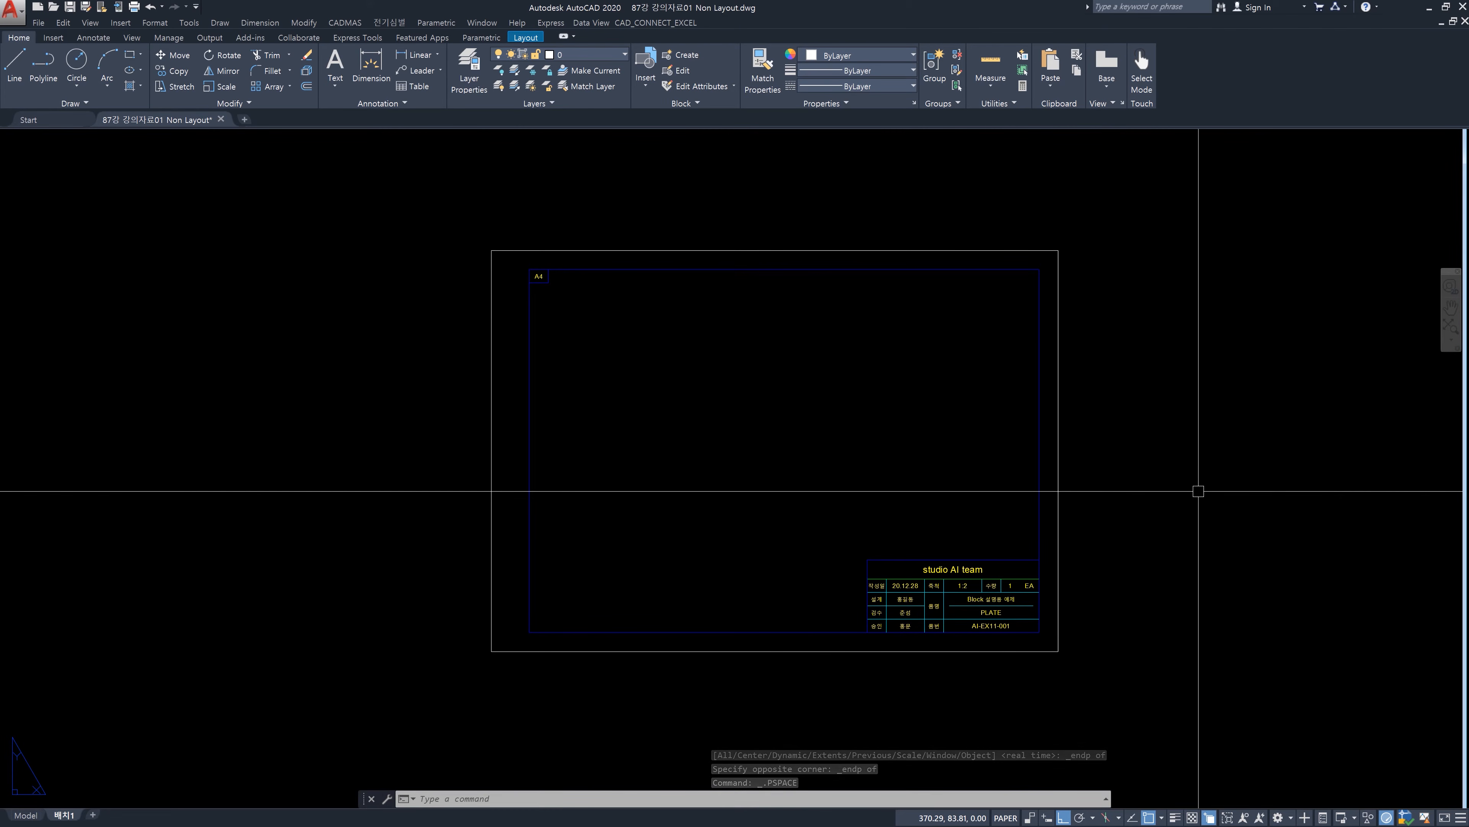
Create a second MVIEW viewport on the A4 sheet's inner blue border, from its lower-left corner to its upper-right corner
text(z)
key(Return)
text(a)
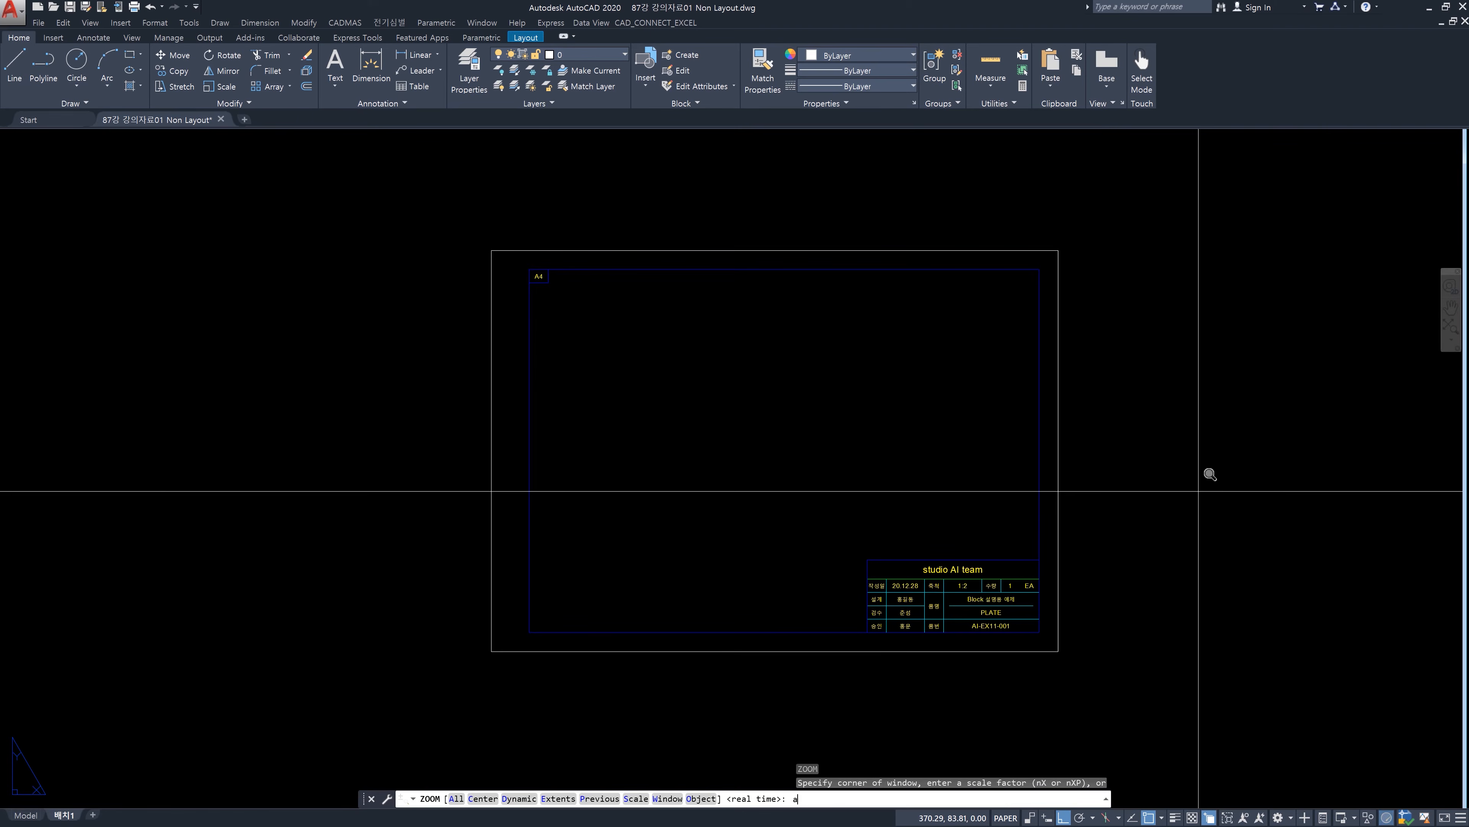
key(Return)
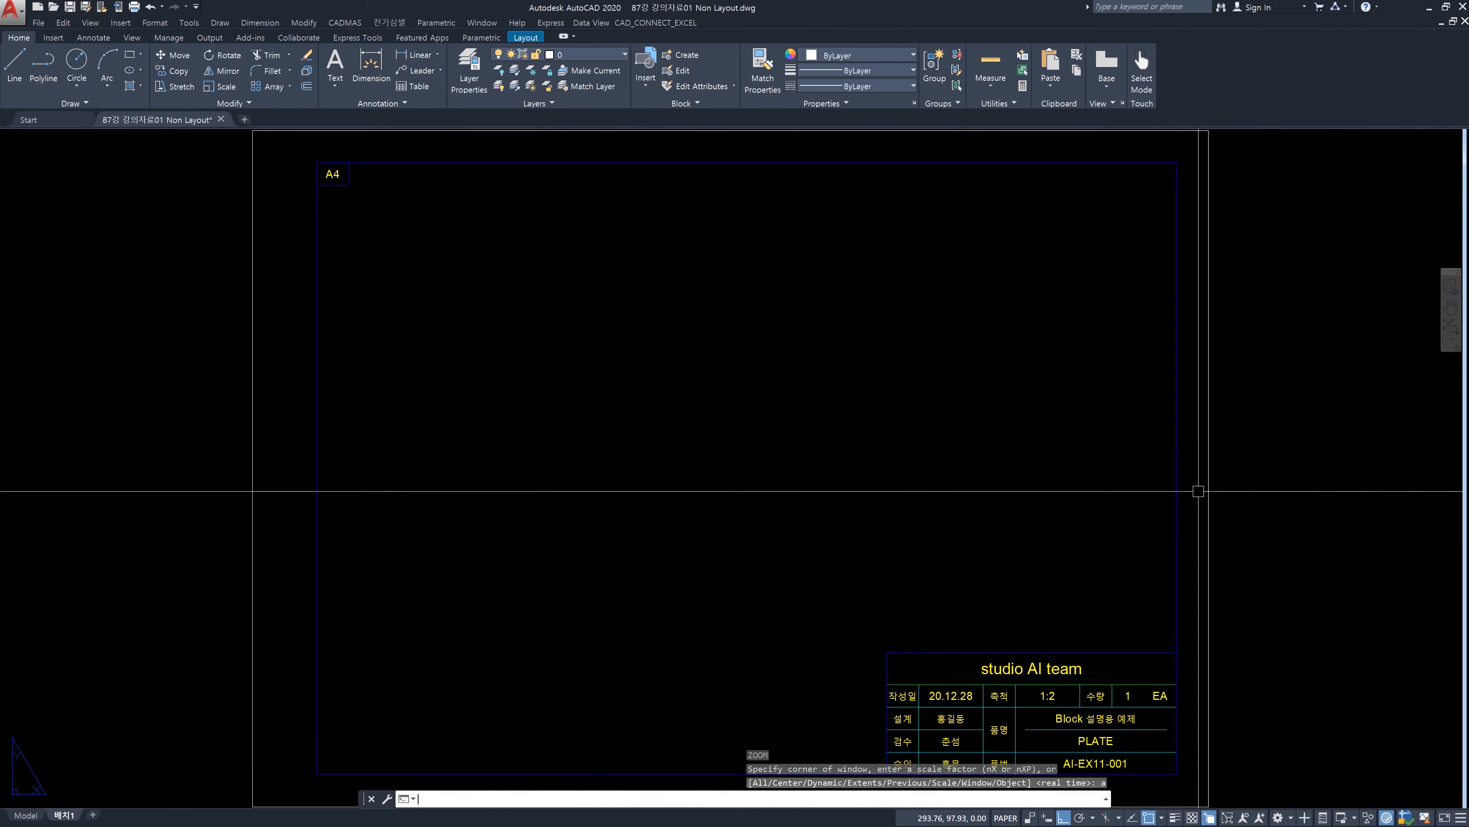
text(v)
key(Return)
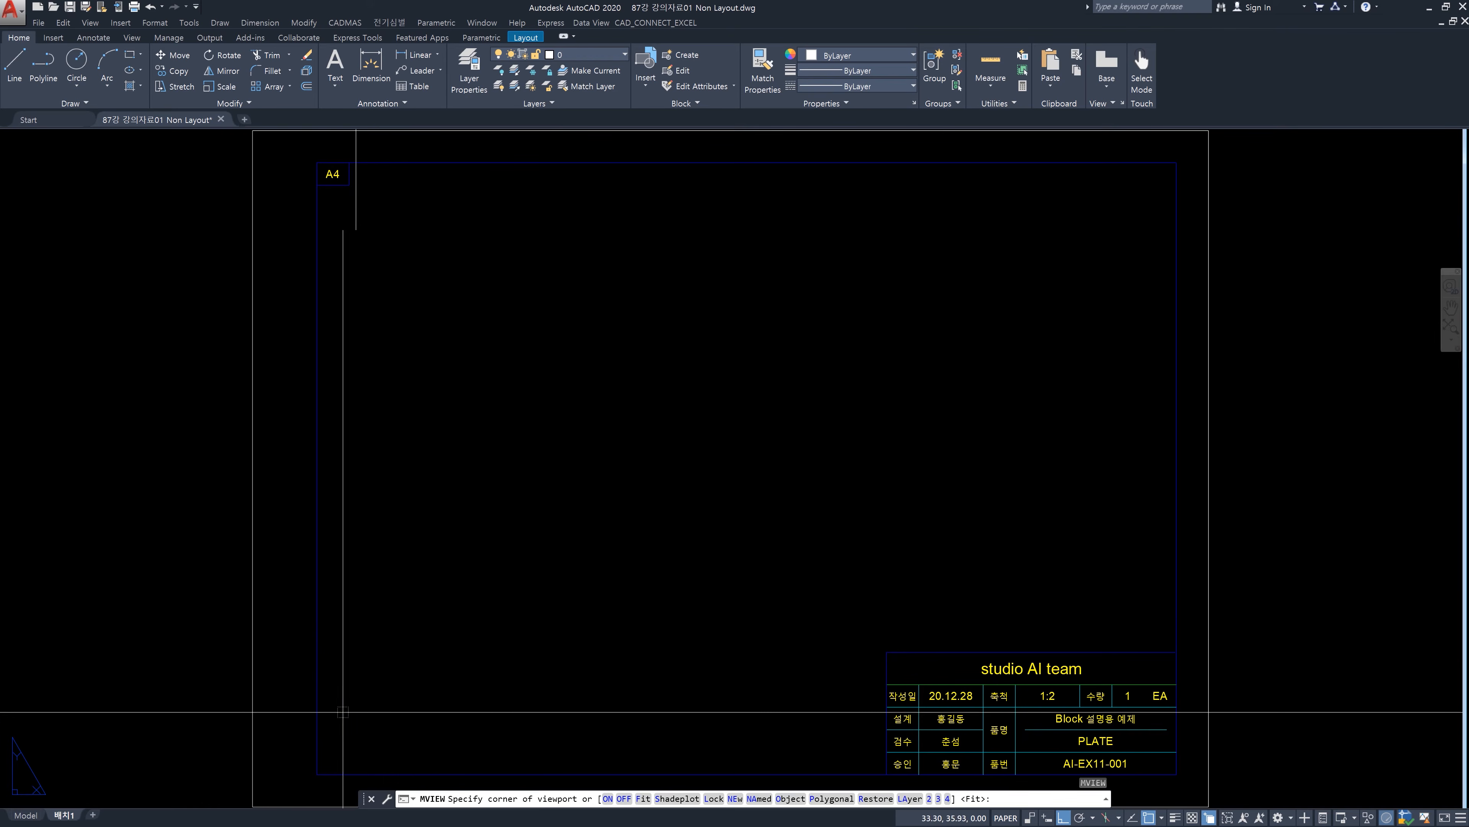
click(317, 773)
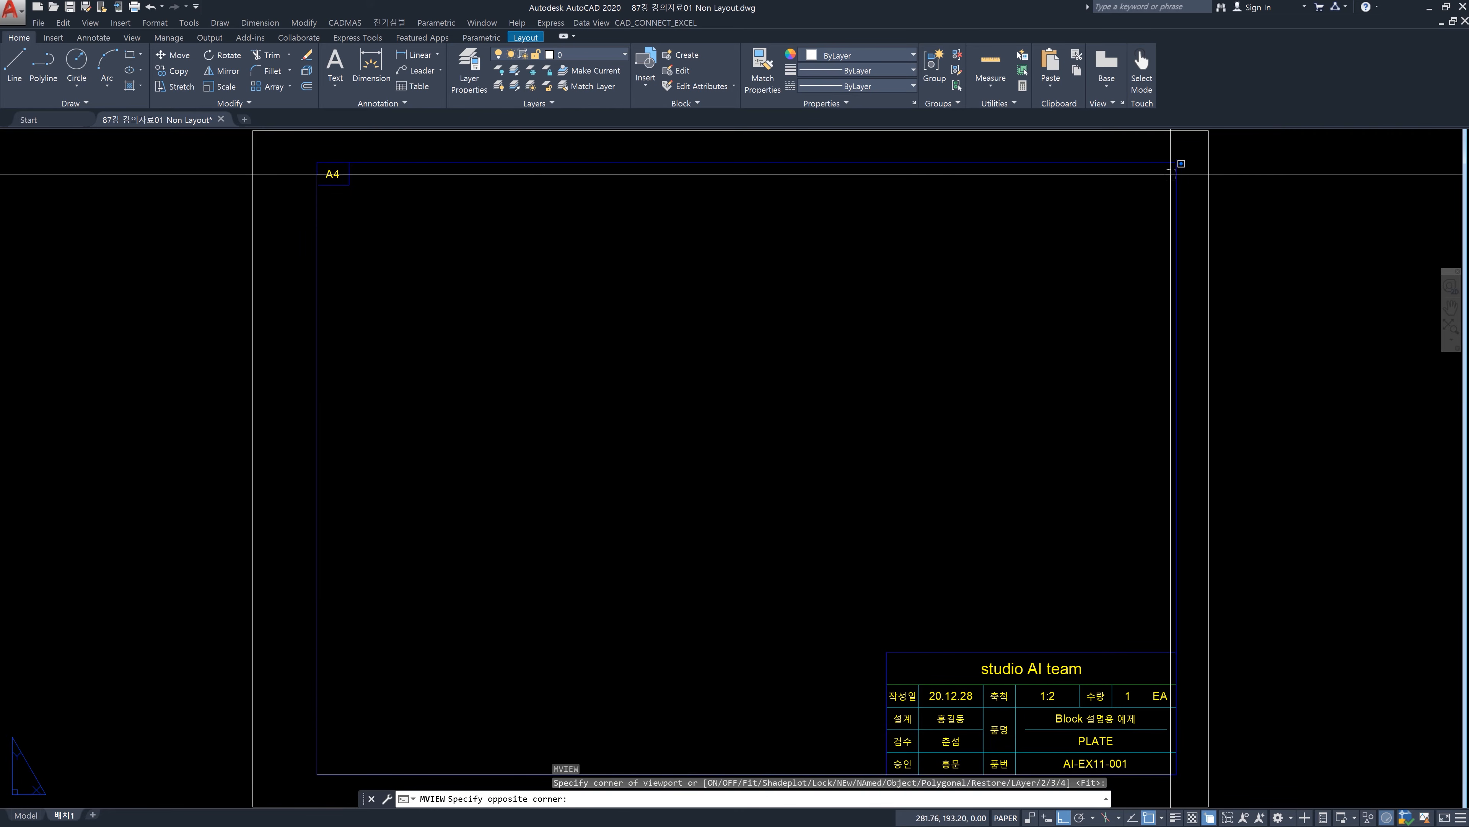
click(1176, 164)
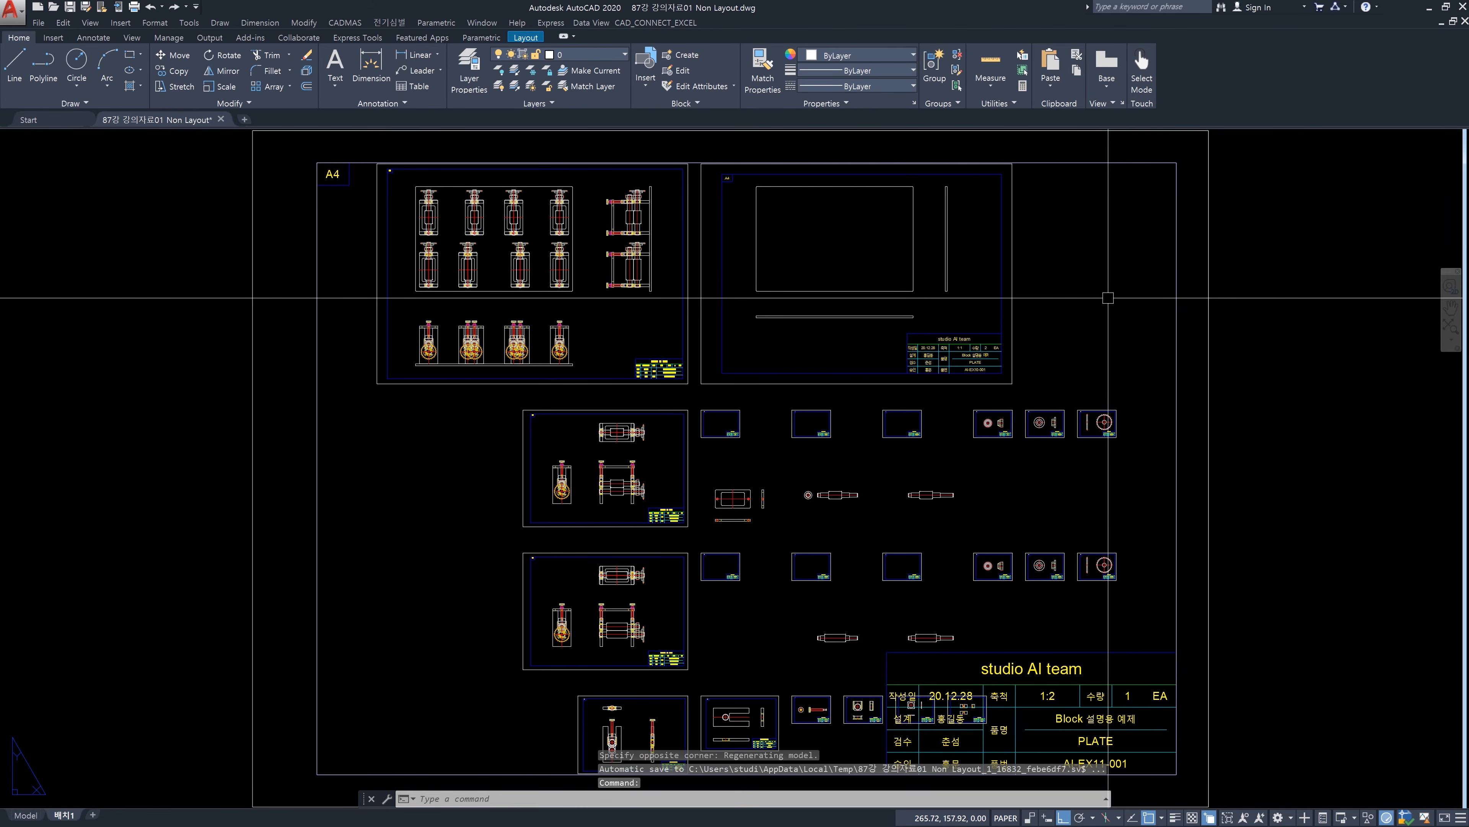
Fit the plate's three views inside the new inner viewport, clear of the title block, and return to paper space
double_click(1072, 502)
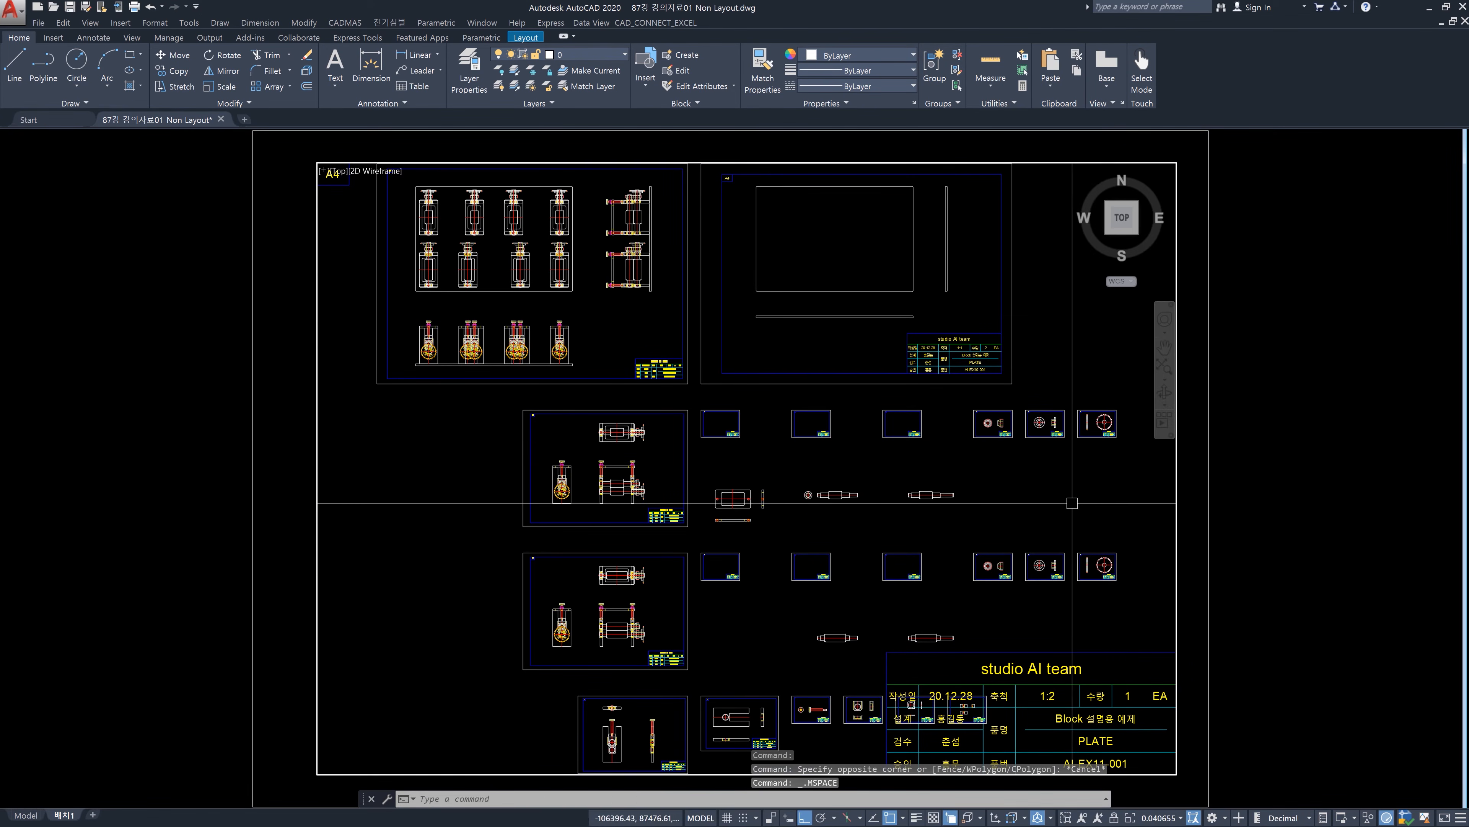
scroll(770, 501, up, 10)
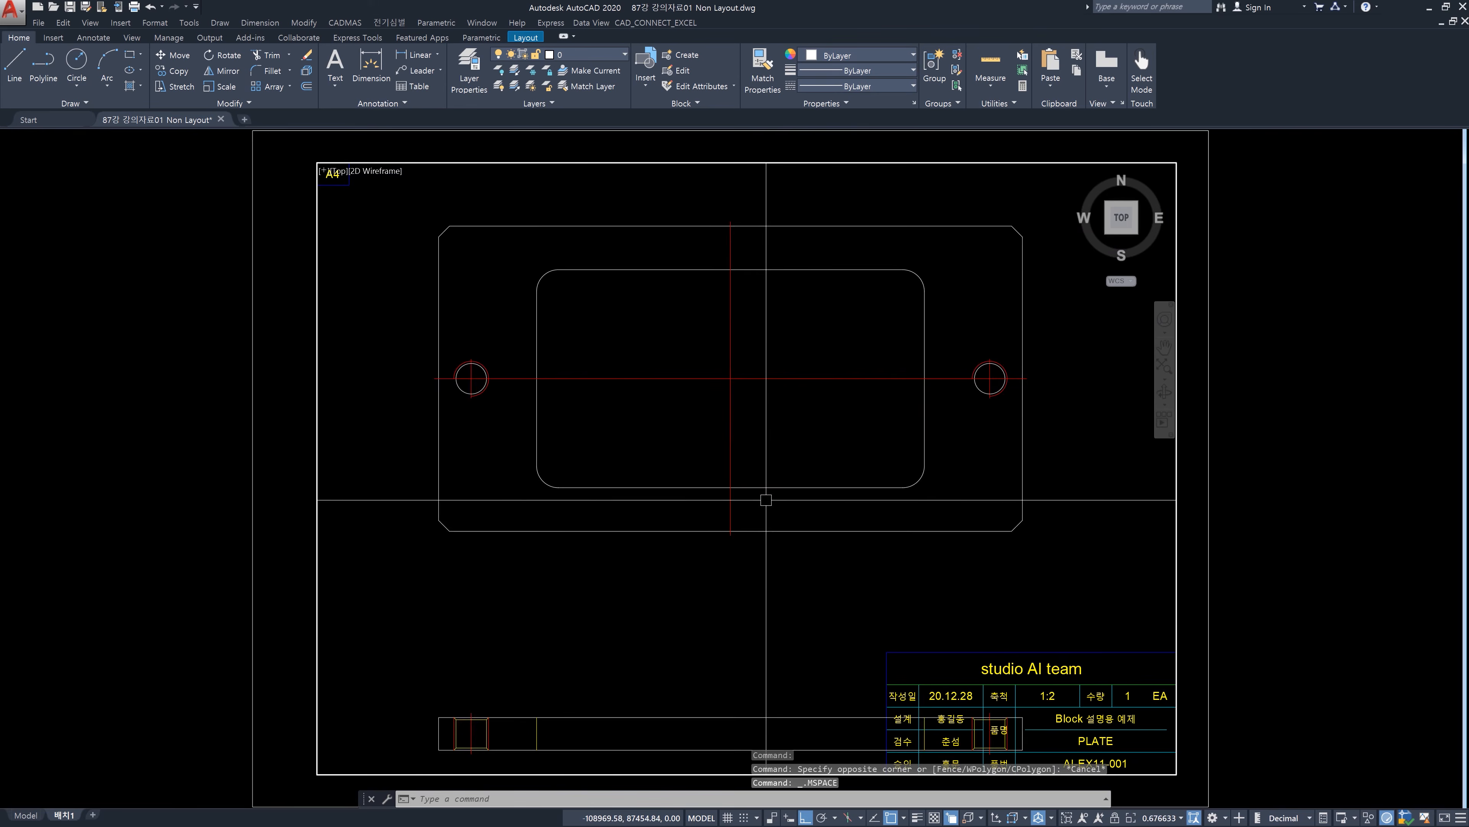
mouse_move(748, 465)
middle_down()
mouse_move(725, 434)
mouse_move(741, 437)
mouse_move(702, 440)
mouse_move(698, 457)
middle_up()
scroll(719, 450, down, 1)
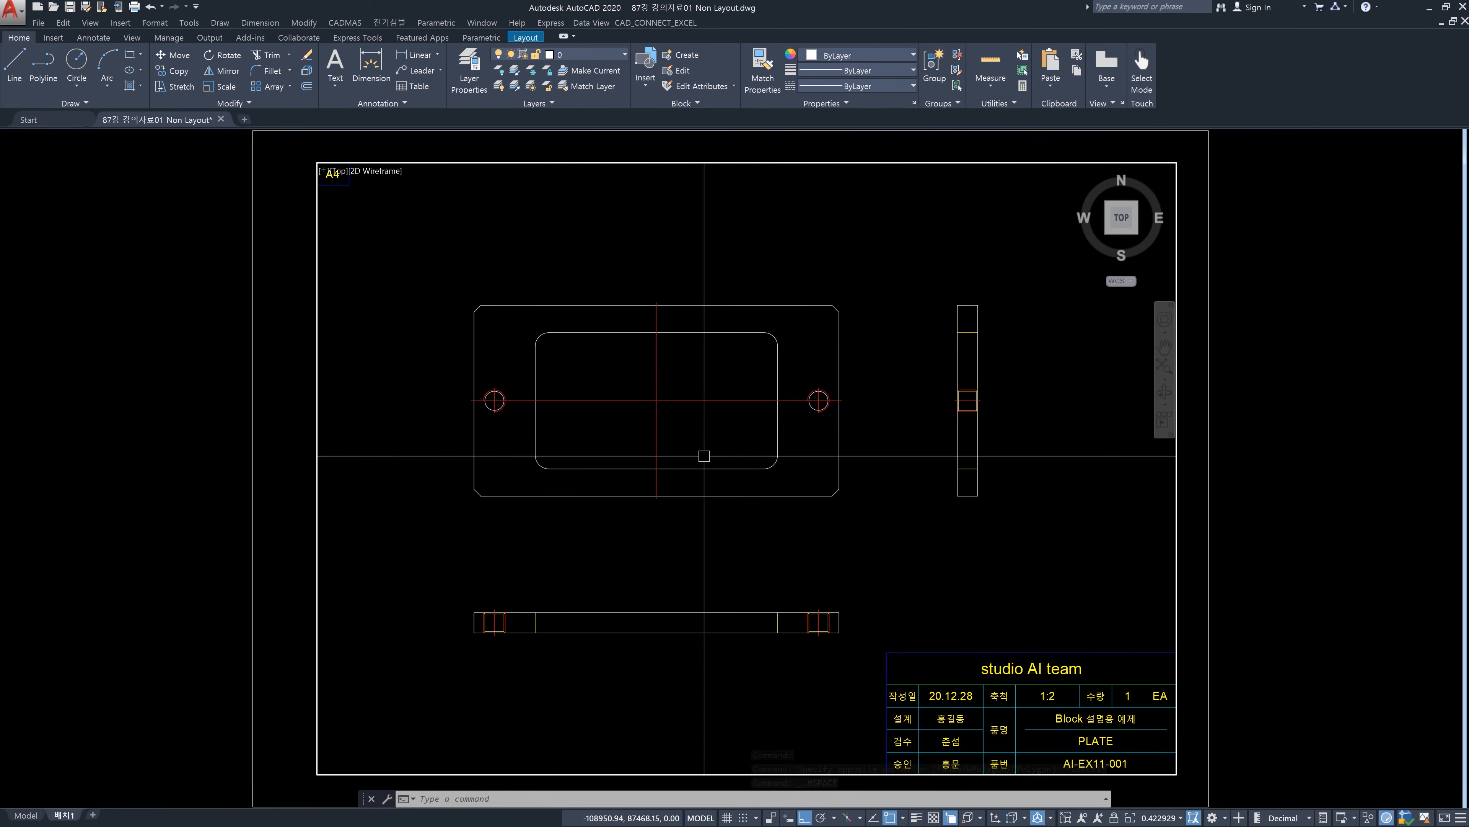
double_click(1310, 533)
key(Escape)
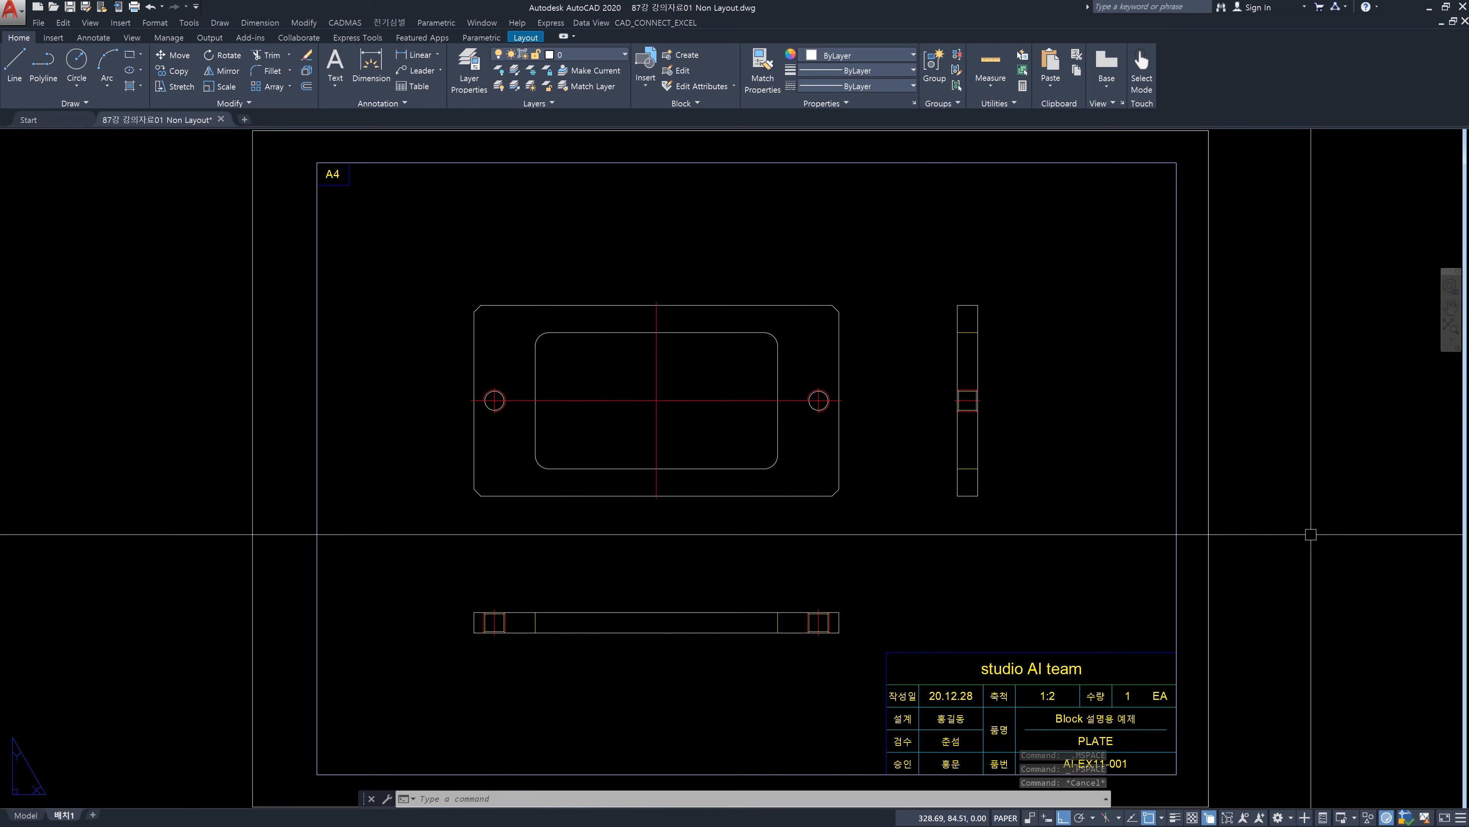
Try to select the plate views shown inside the viewport from paper space with selection windows
click(1030, 549)
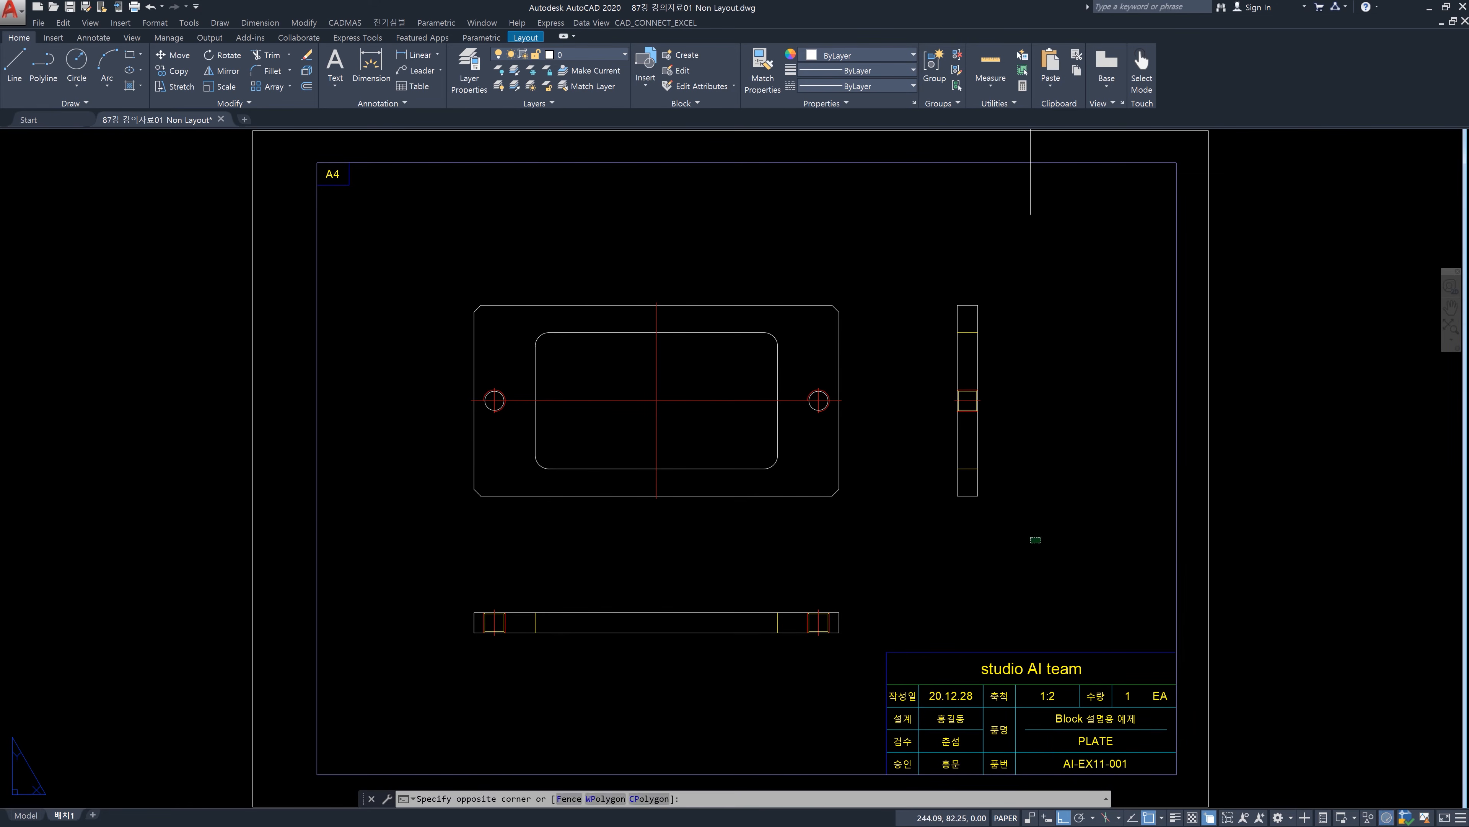
click(741, 525)
click(742, 677)
click(679, 578)
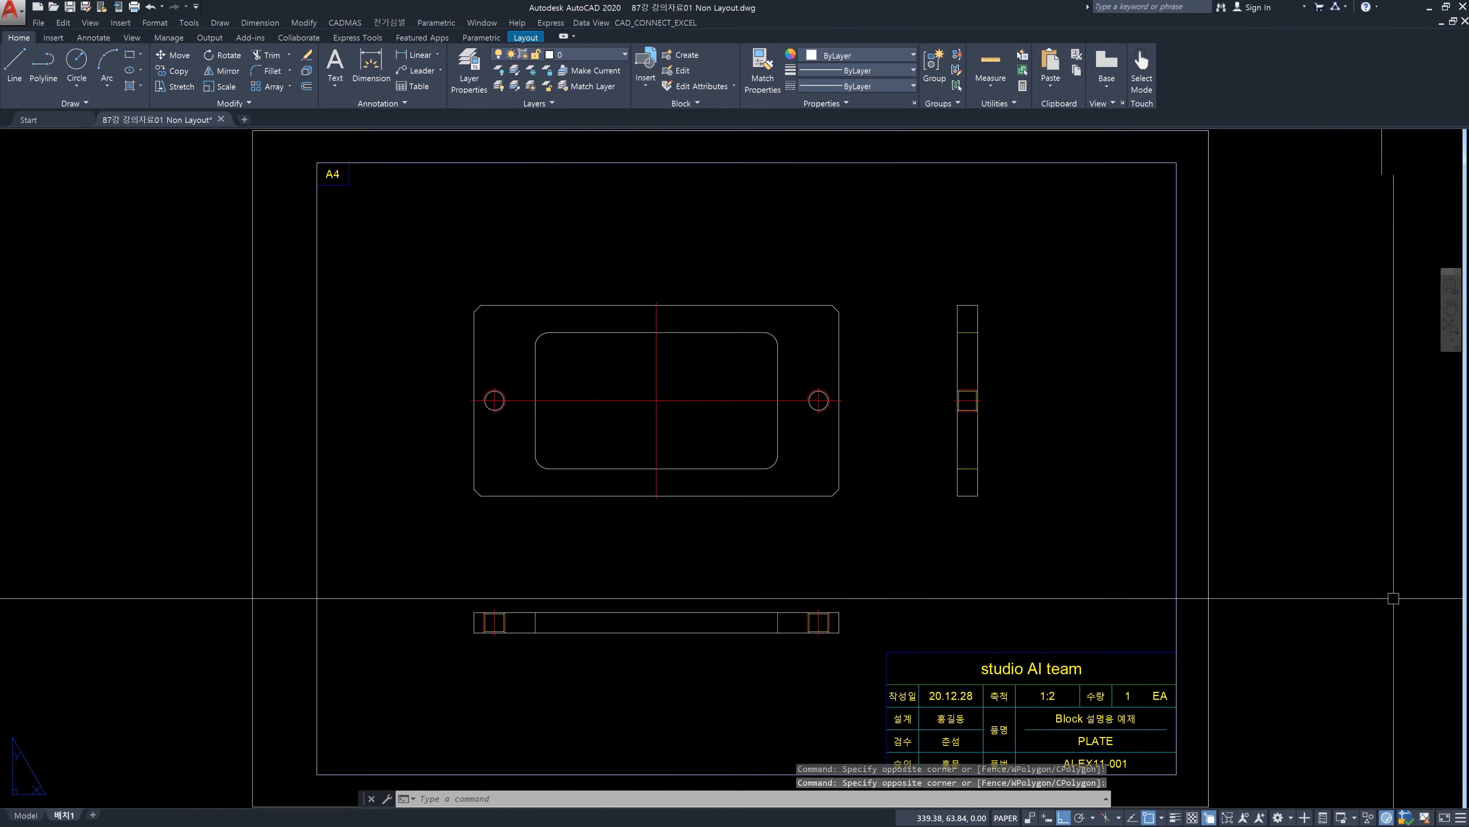
key(Escape)
Select the outer viewport and the inner viewport in turn, examine the inner viewport's scale, and clear the selection
click(1273, 615)
click(1191, 570)
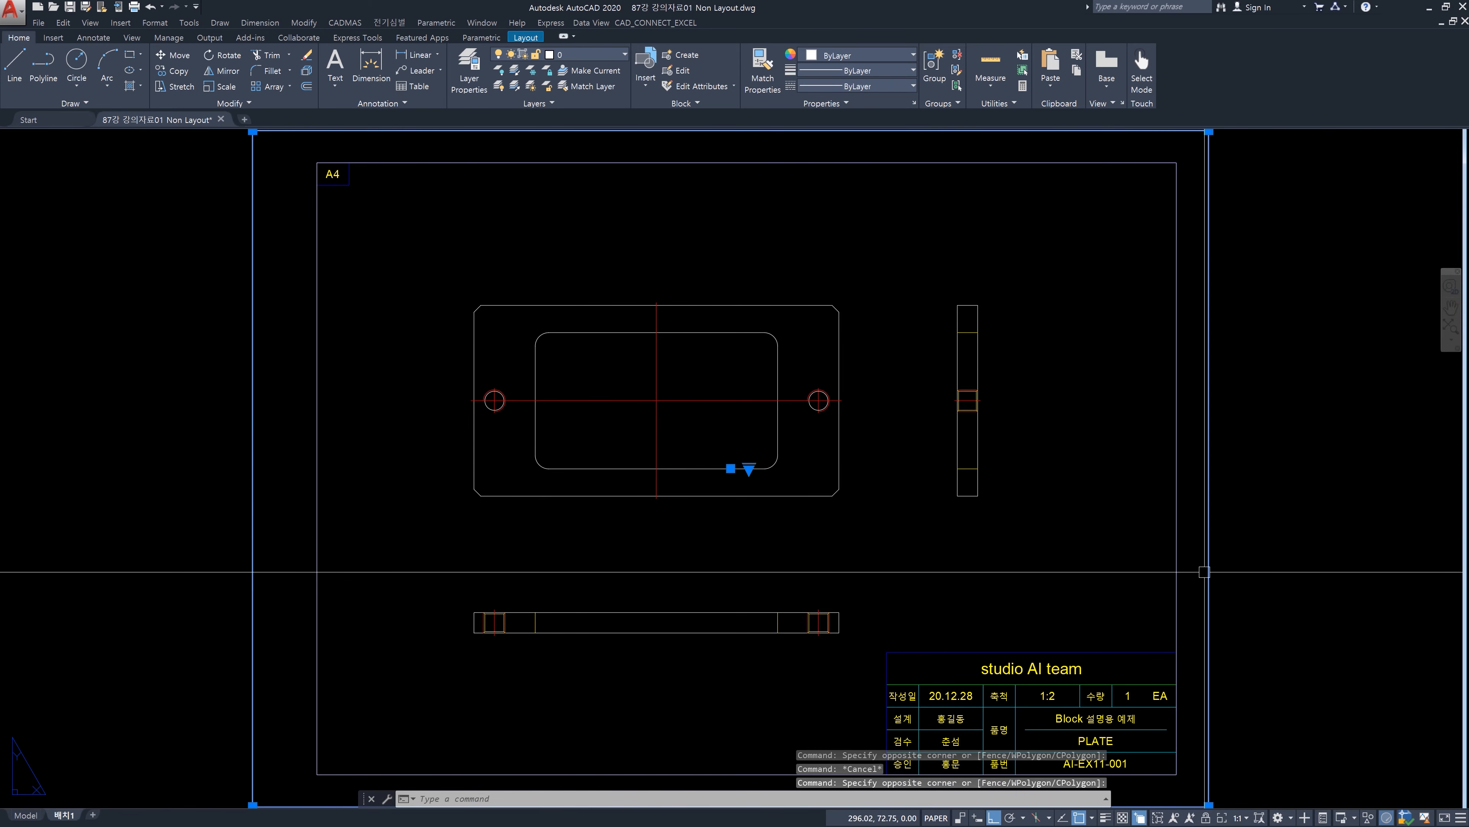
key(Escape)
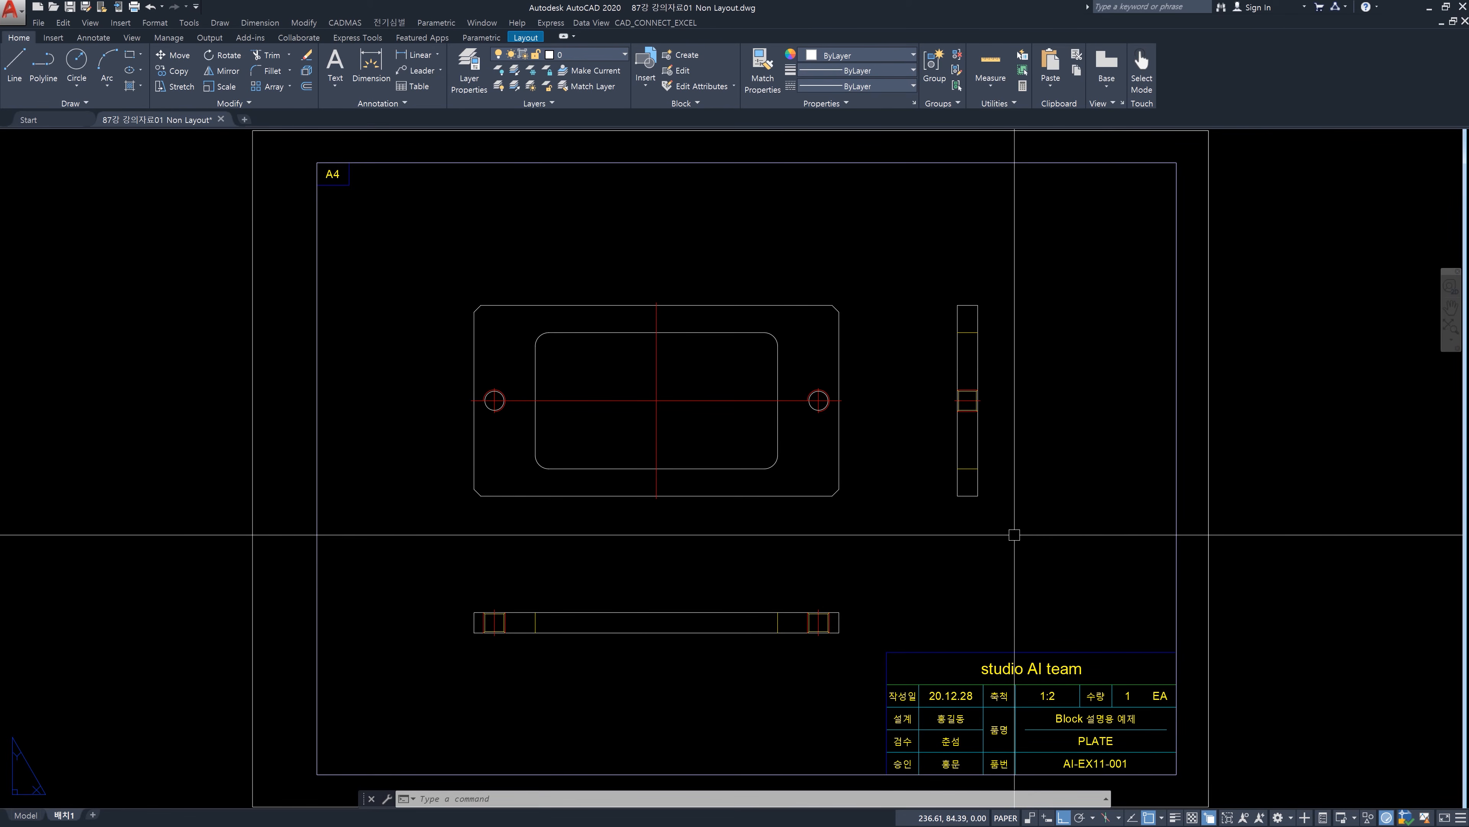
click(1174, 610)
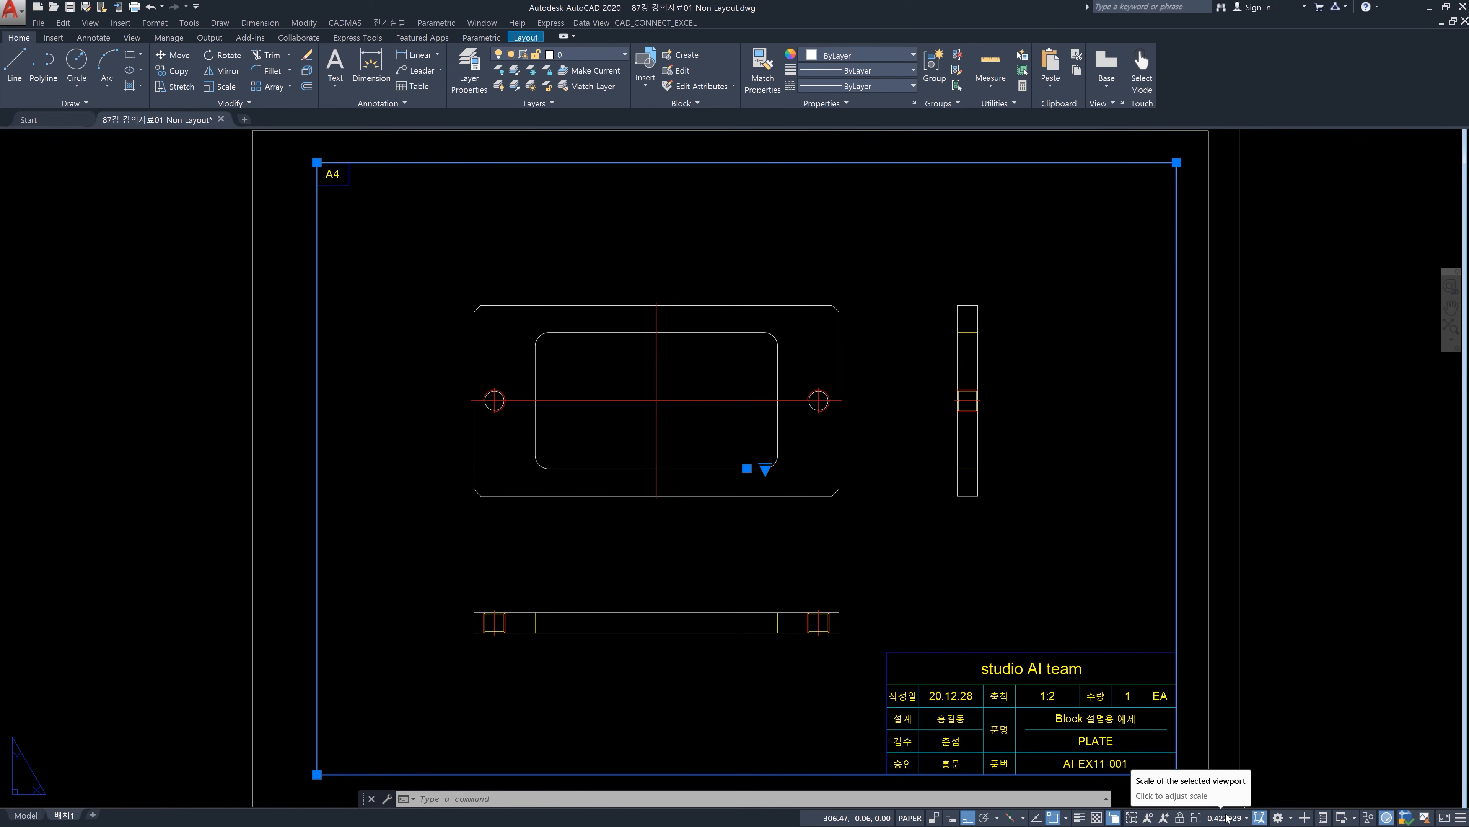
key(Escape)
key(Escape)
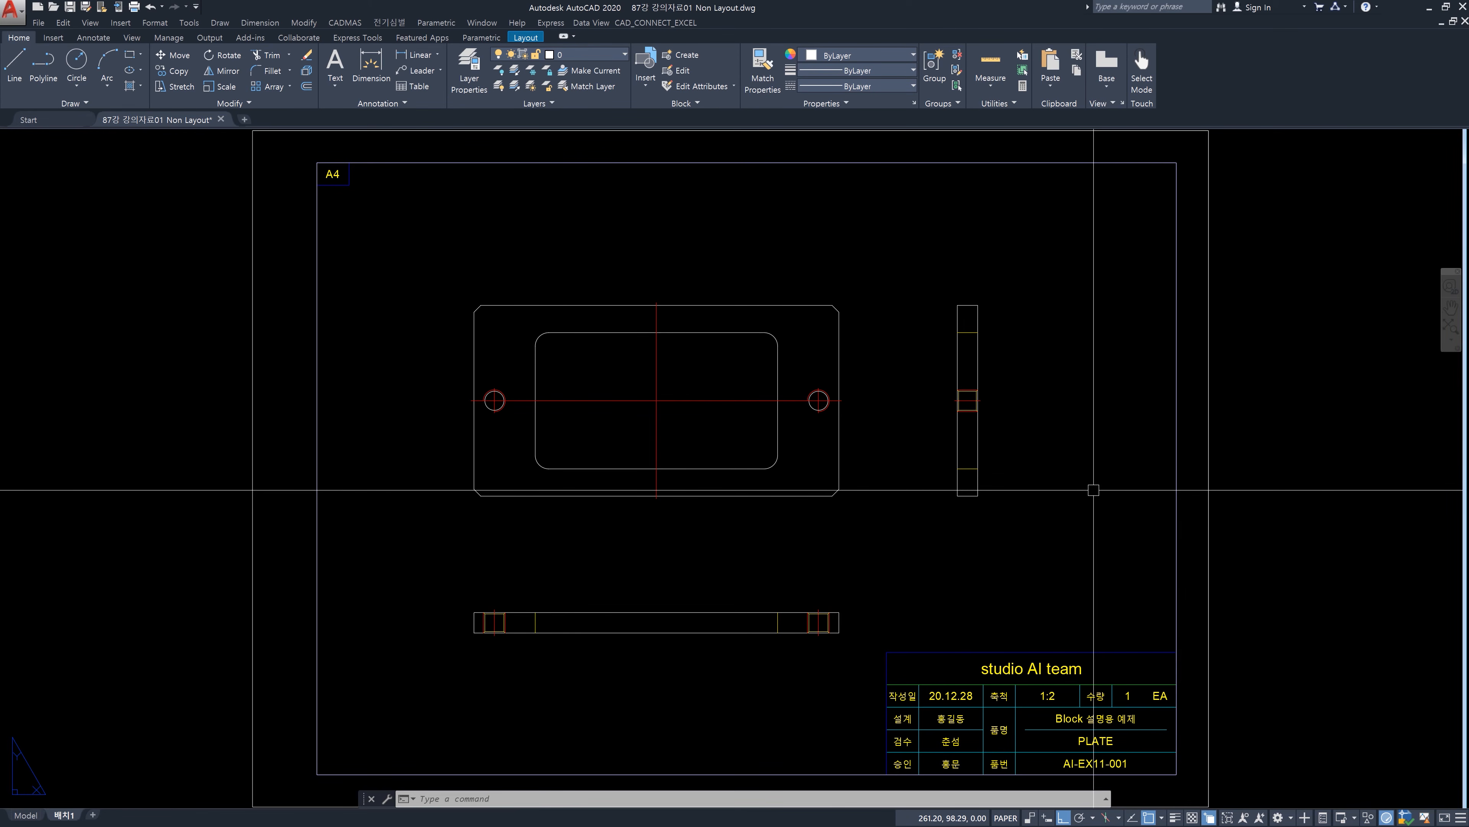
Scale the inner viewport with MVSETUP's Scale viewports option, using 1 paper space unit to 2 model space units
text(m)
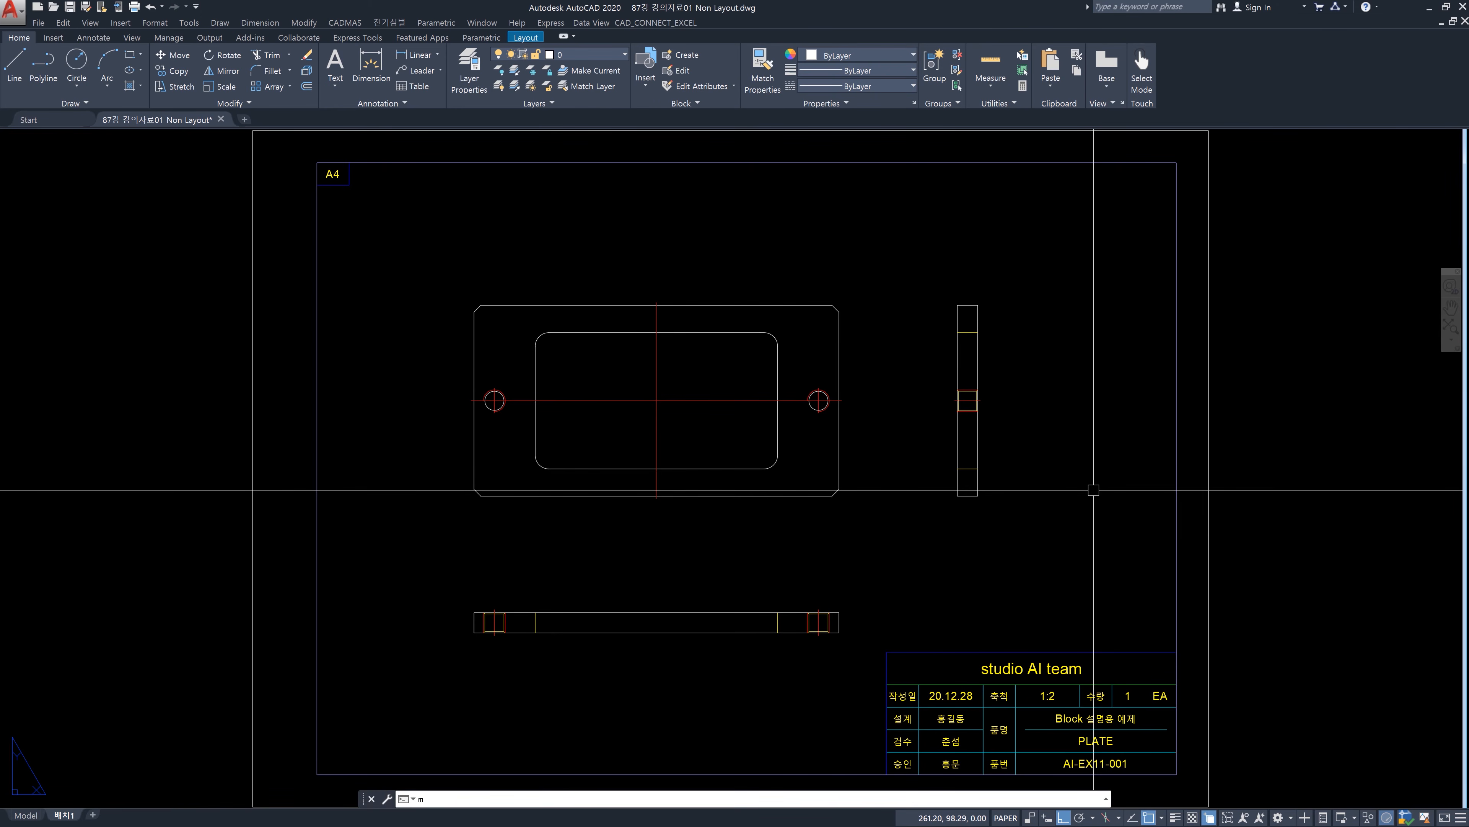
text(vsetup)
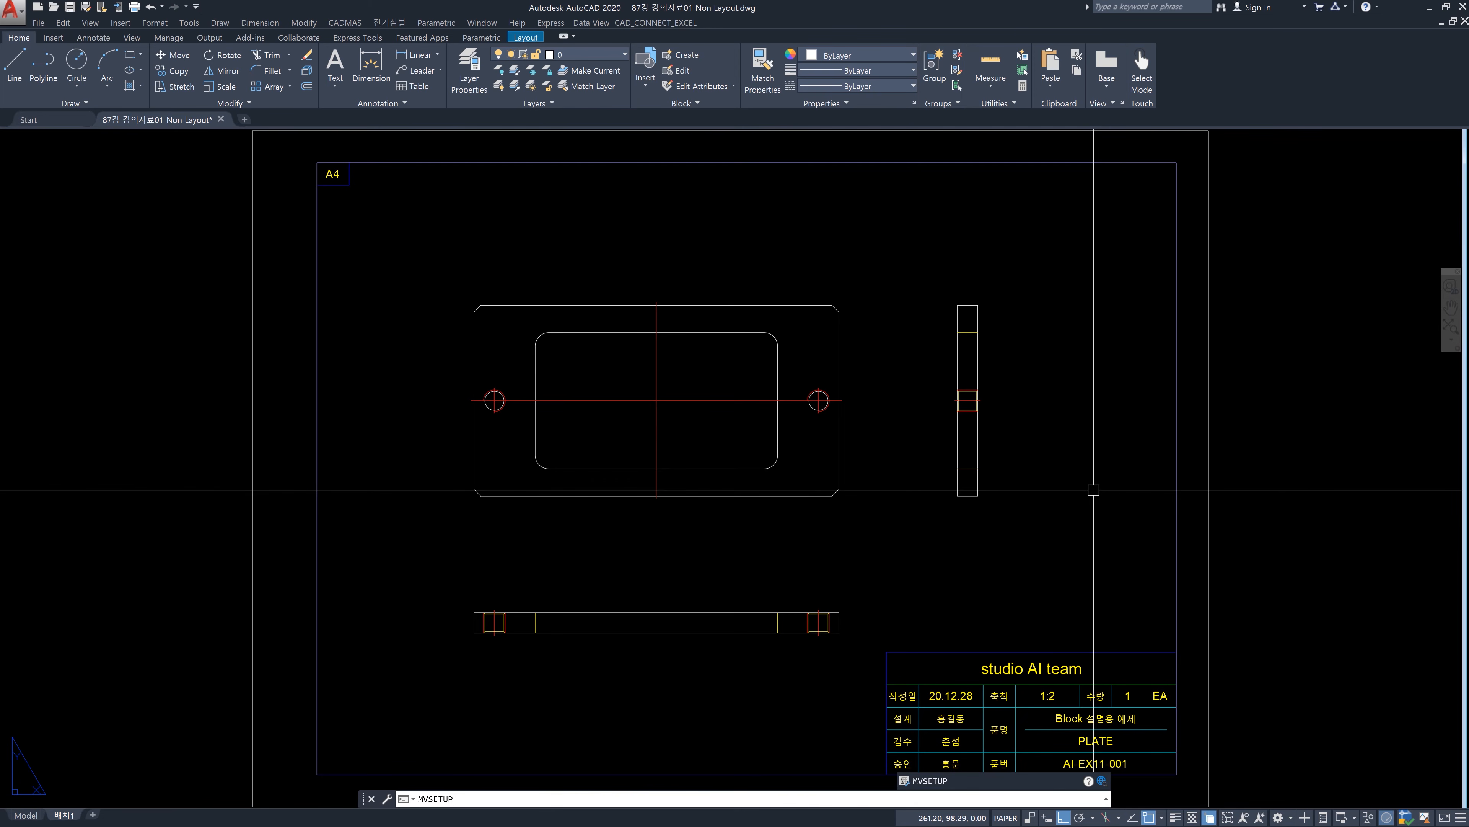
key(Return)
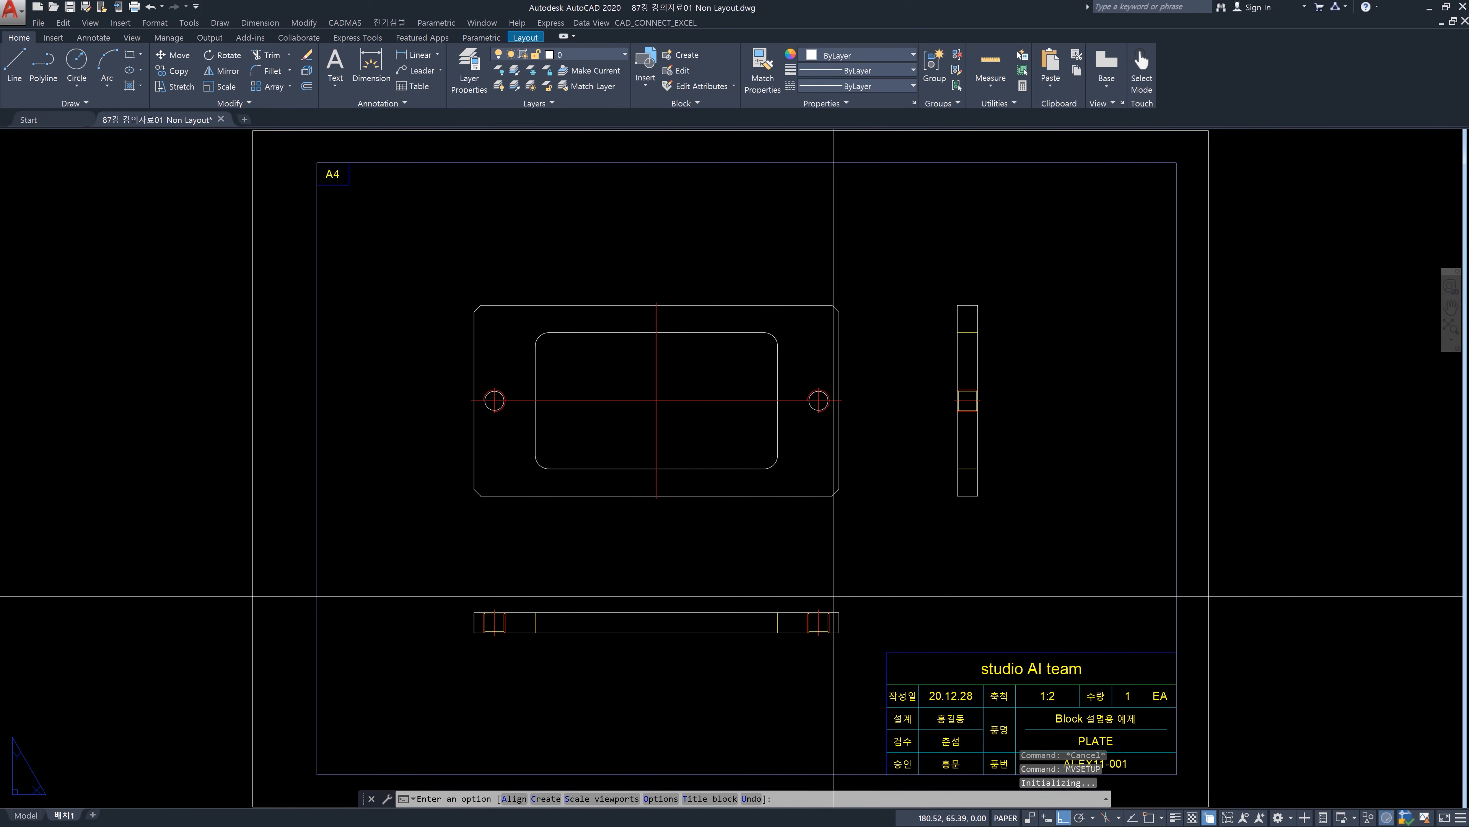
text(s)
key(Return)
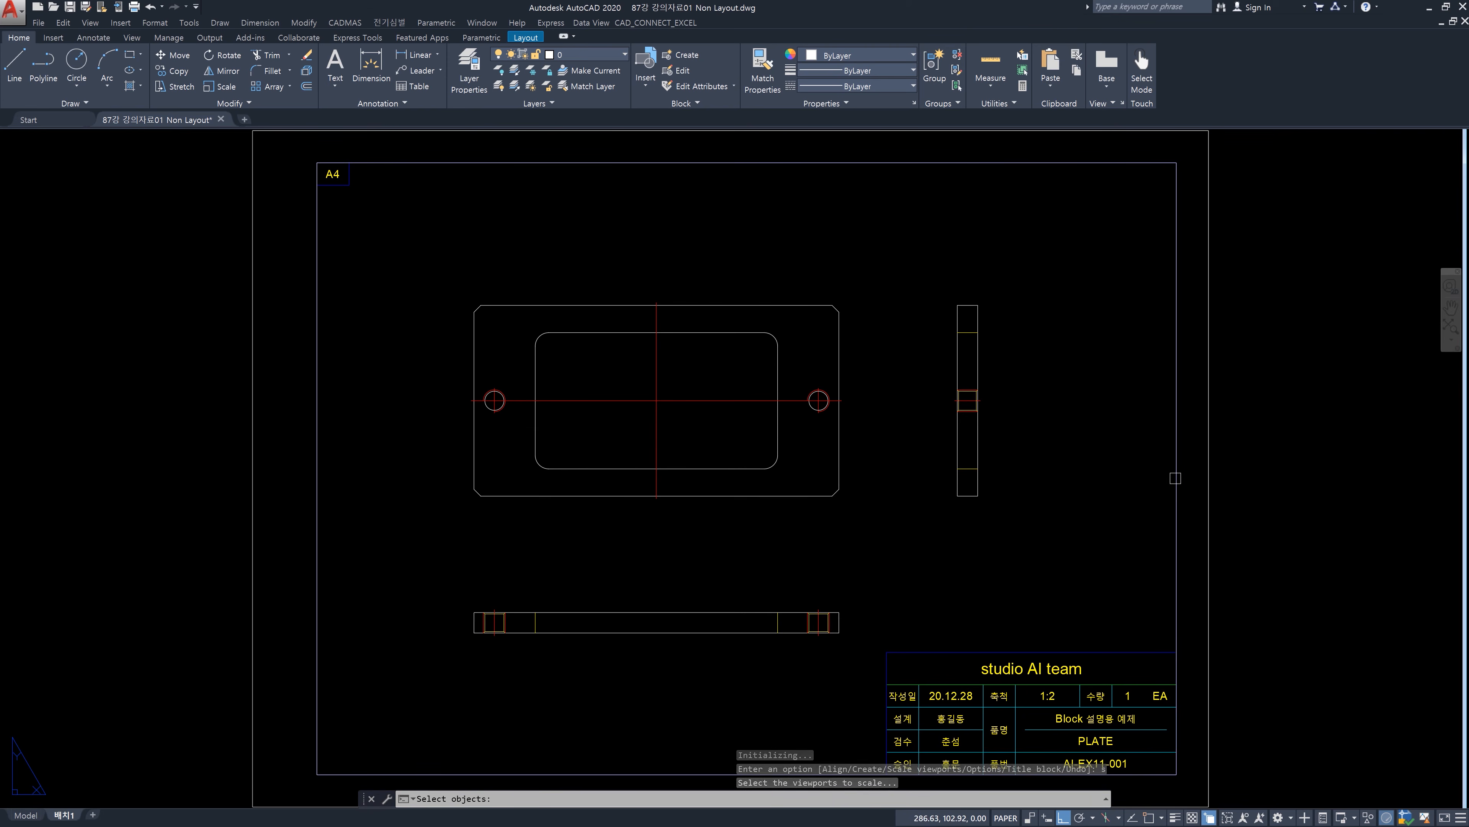
click(1175, 479)
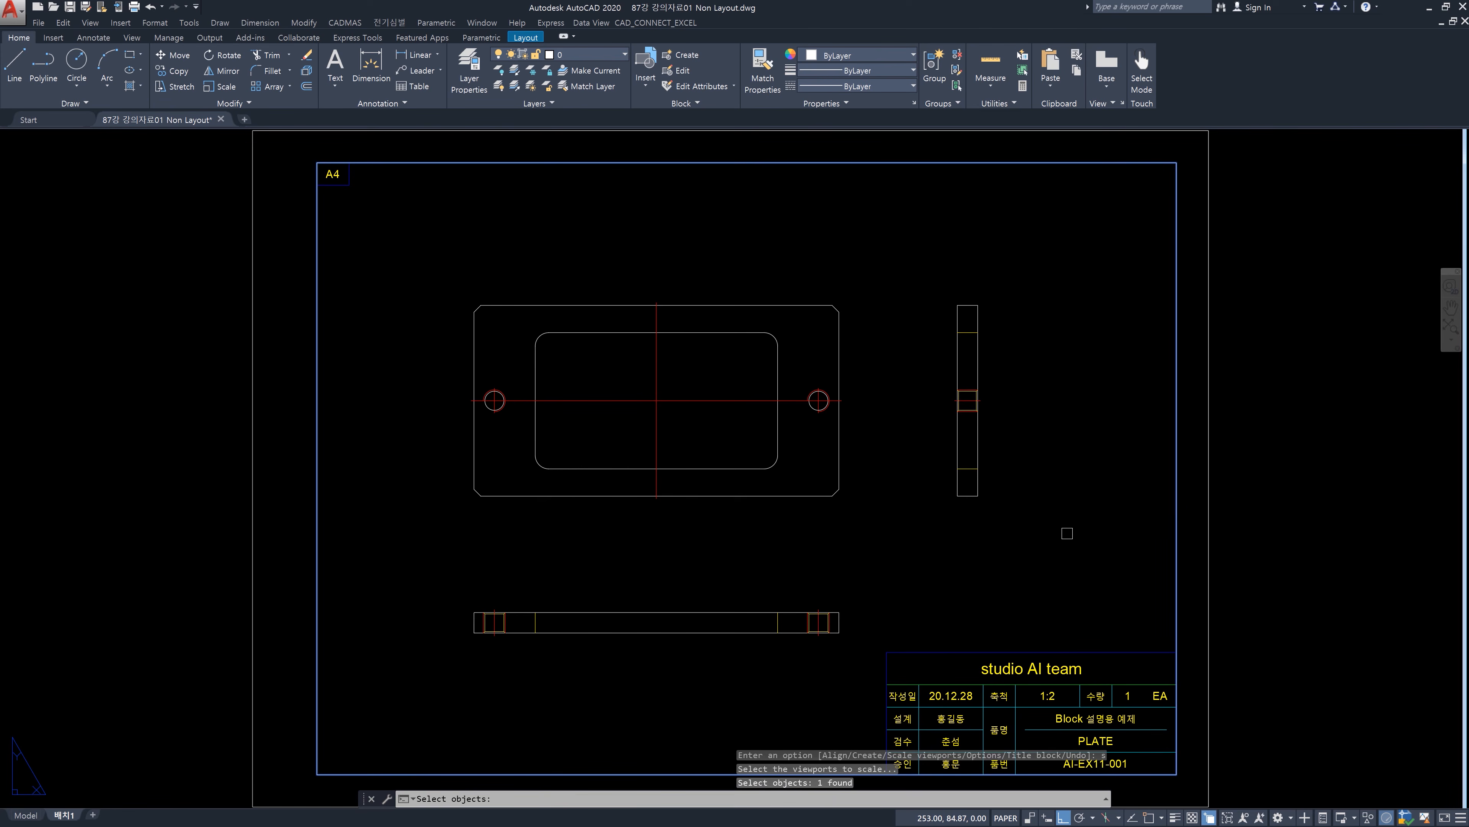
key(Return)
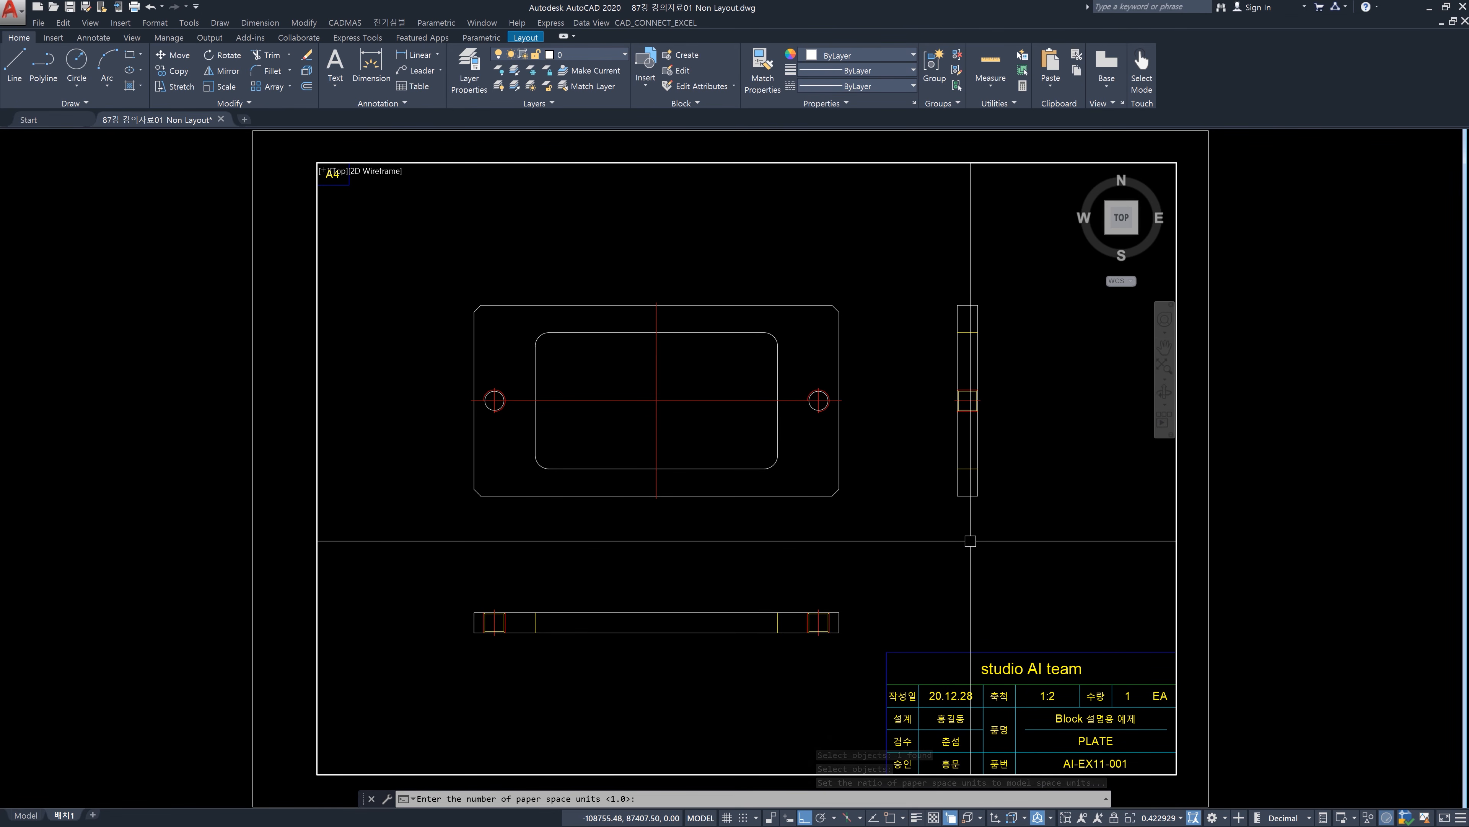
text(1)
key(Return)
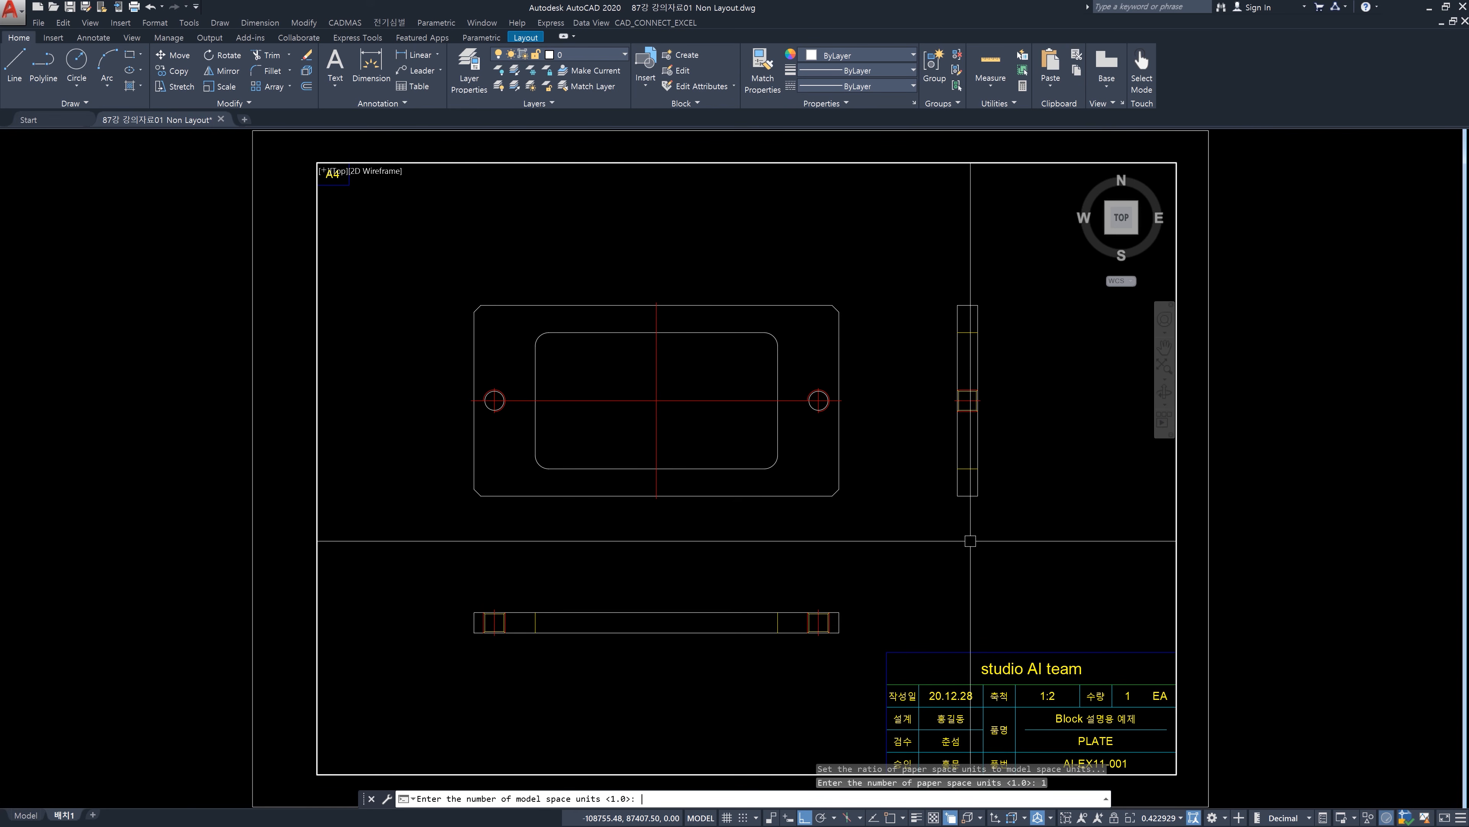
text(2)
key(Return)
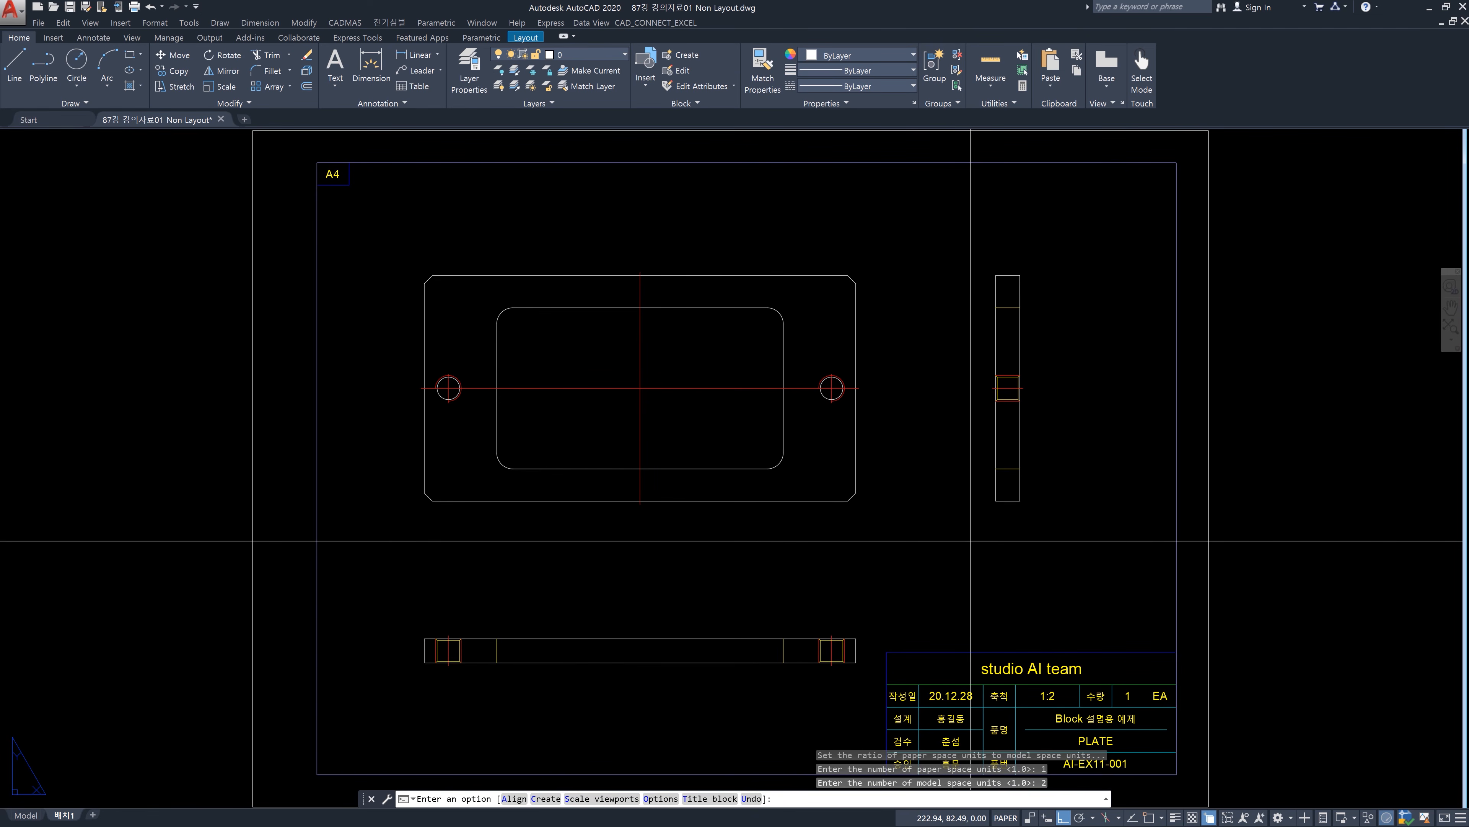